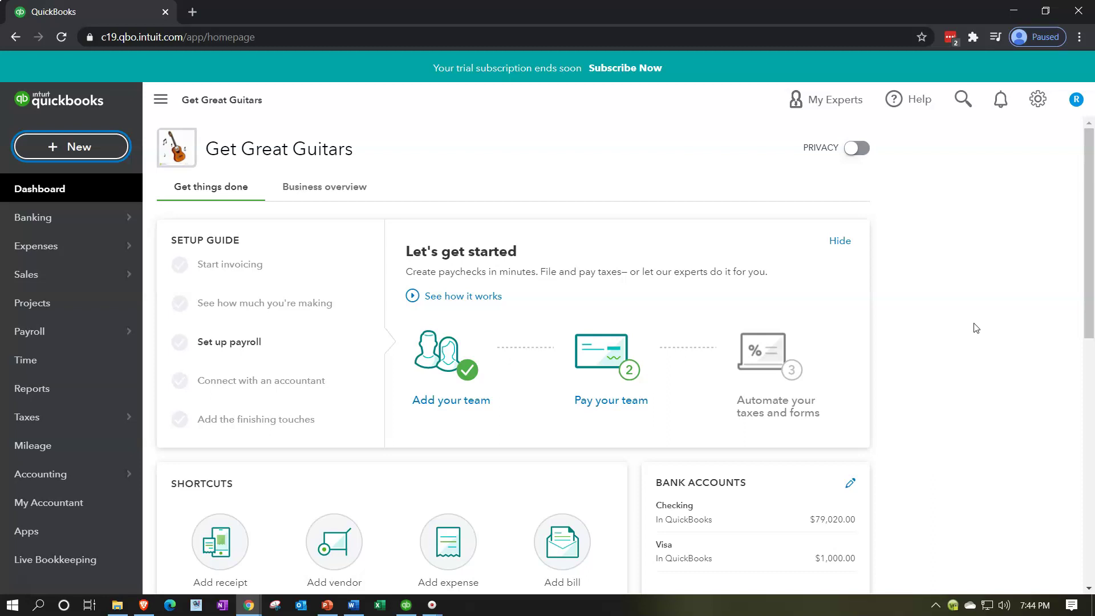
Duplicate the QuickBooks Online homepage until the company is open in four browser tabs.
right_click(123, 16)
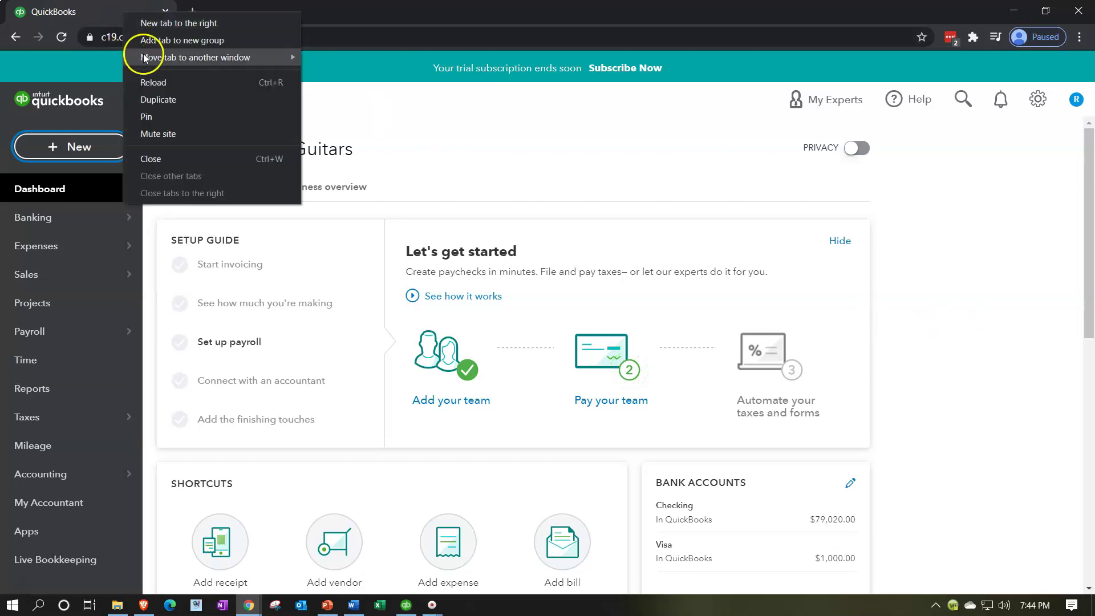
left_click(149, 99)
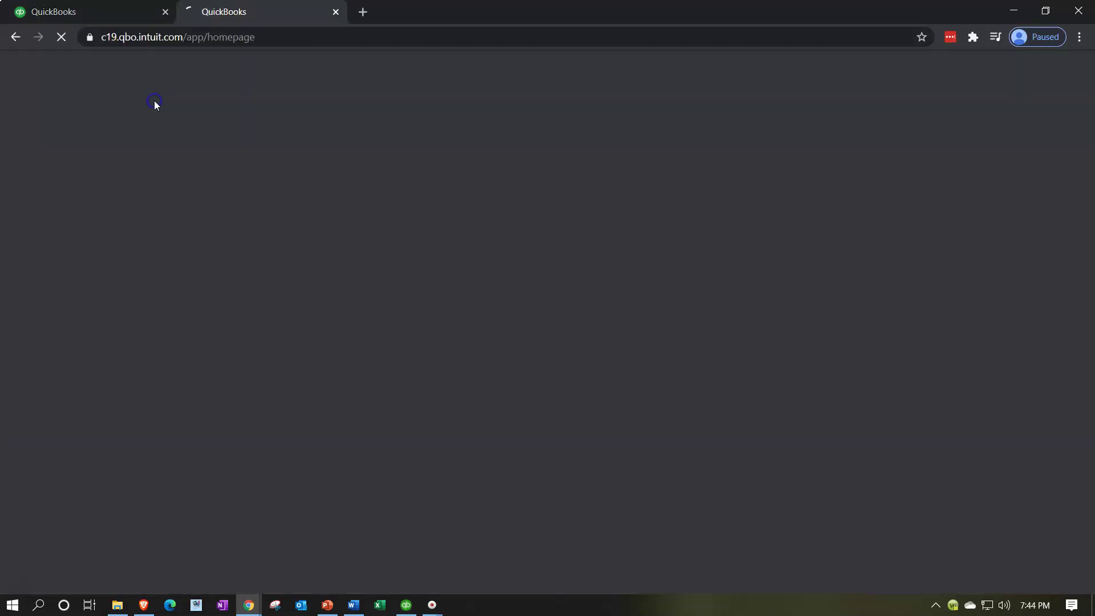
right_click(276, 8)
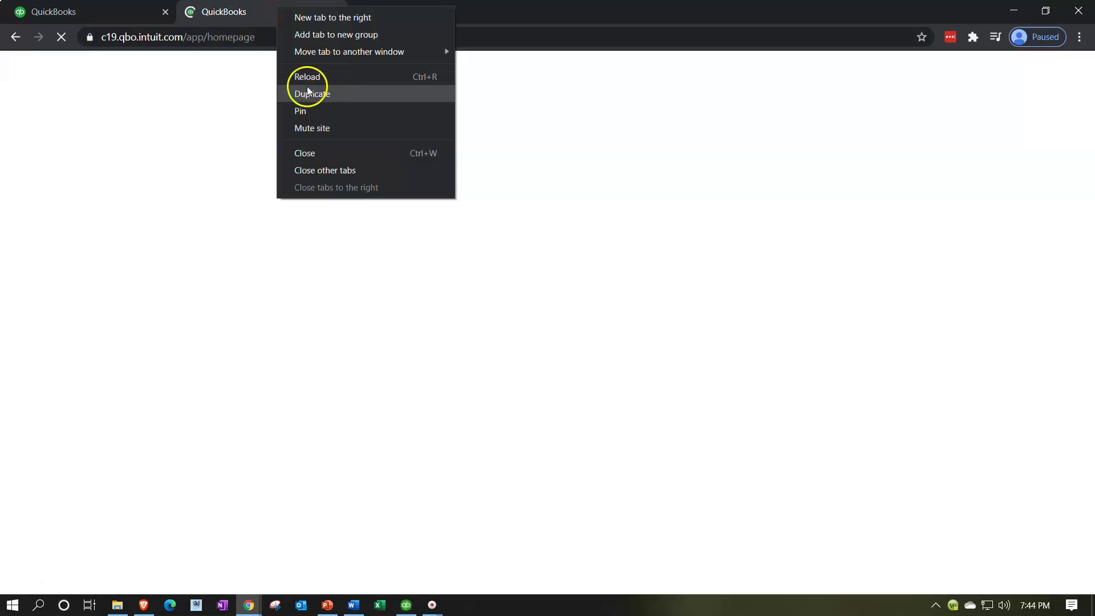
right_click(249, 14)
left_click(294, 110)
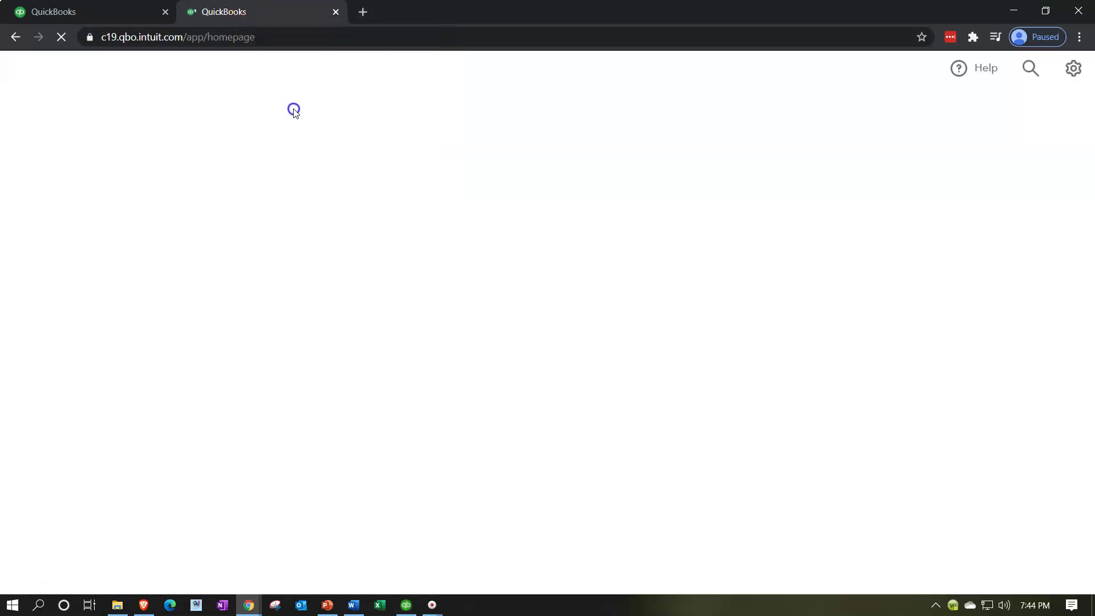
right_click(428, 12)
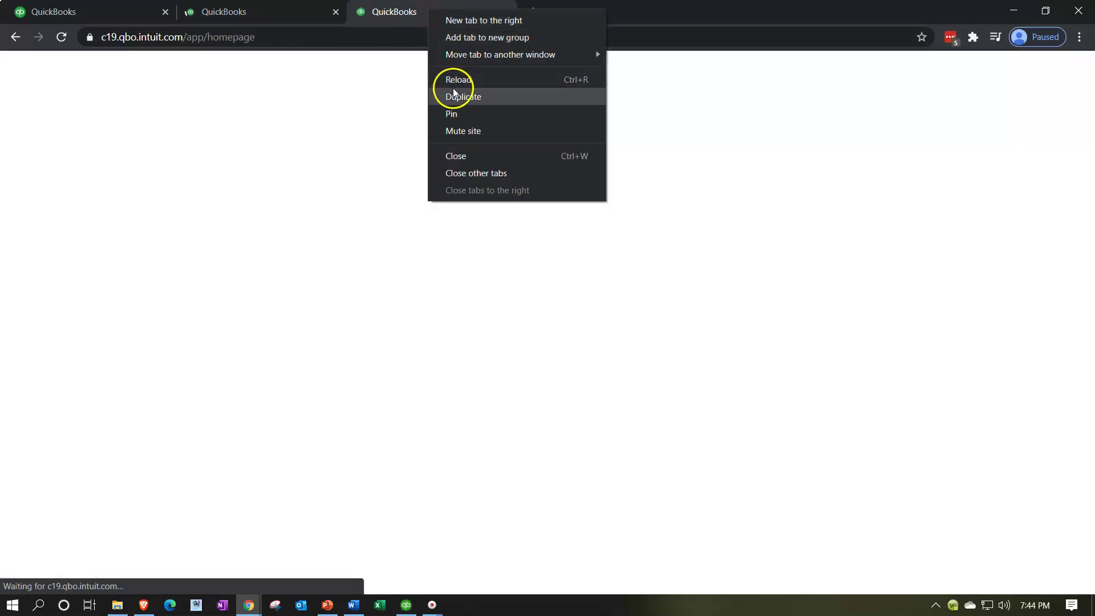
left_click(451, 95)
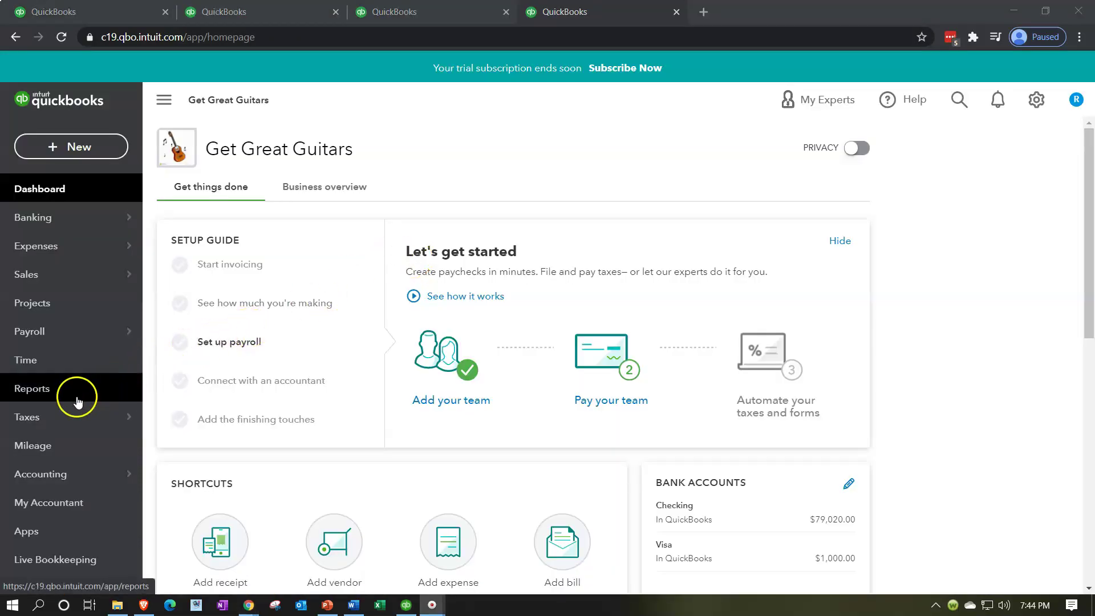
Search the reports for "Trial" in the fourth browser tab and open the Trial Balance report.
left_click(78, 402)
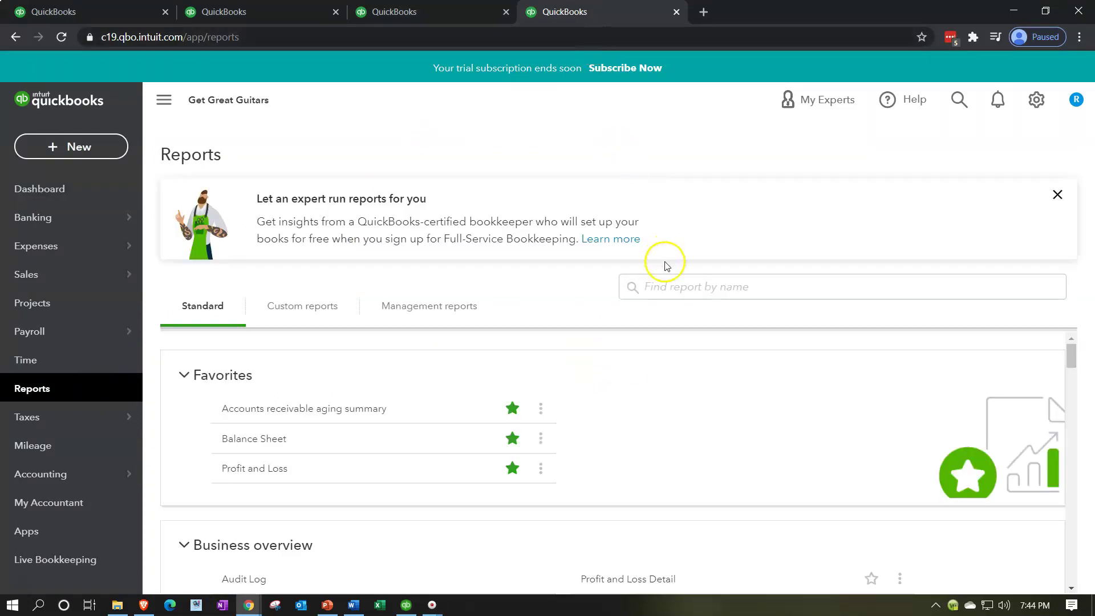
left_click(697, 295)
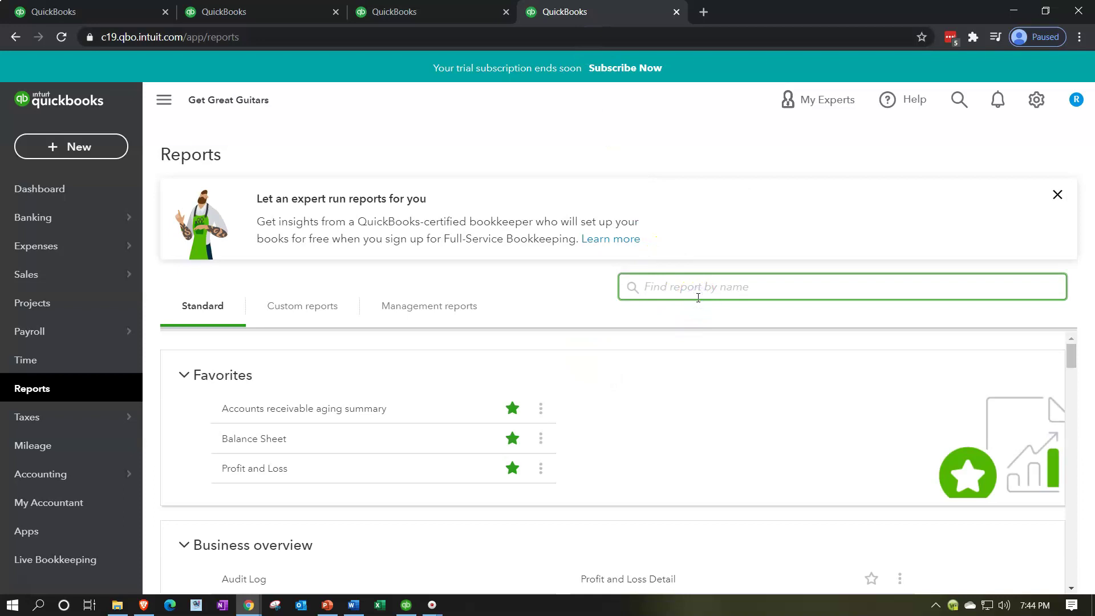
type("trail")
key("ctrl+a")
type("Trial")
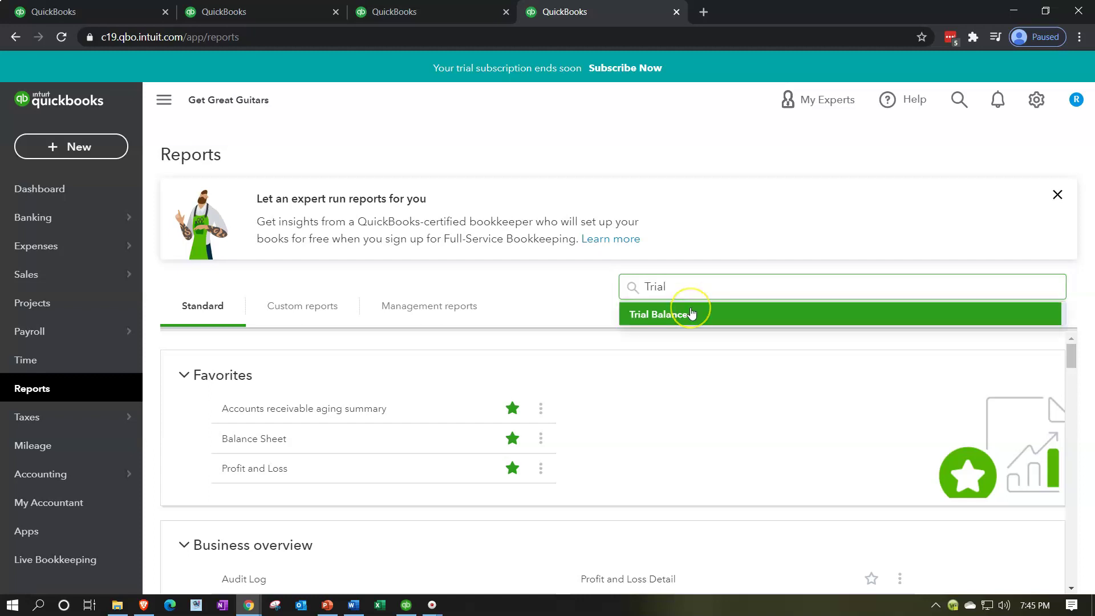
left_click(691, 314)
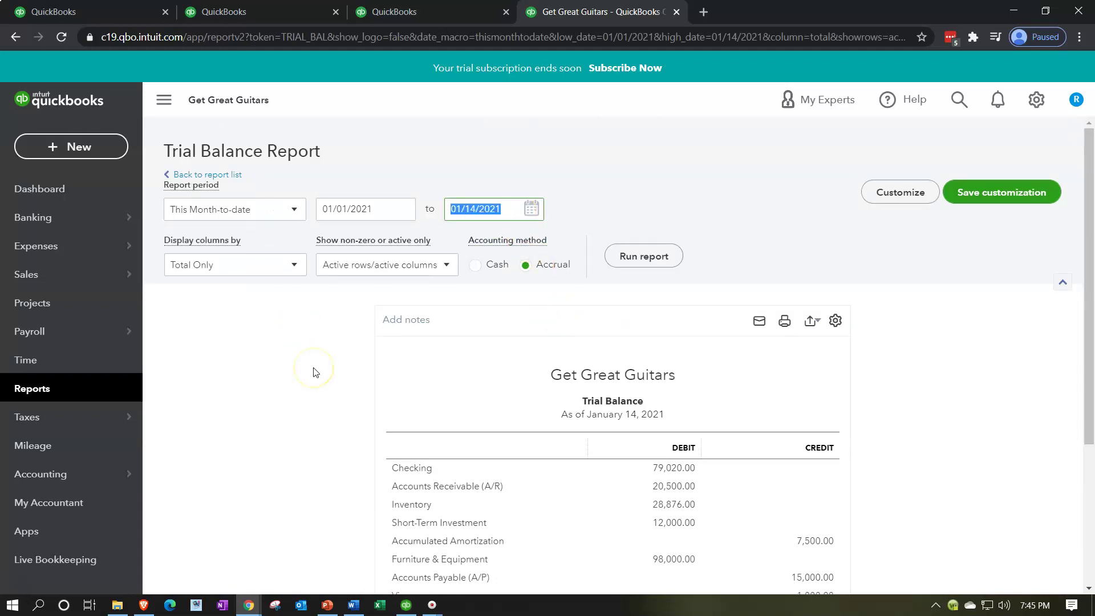
Run the trial balance with an end date of 12/31/2021, then hide the navigation pane and enlarge the page.
type("12/31/2021")
left_click(313, 372)
left_click(629, 256)
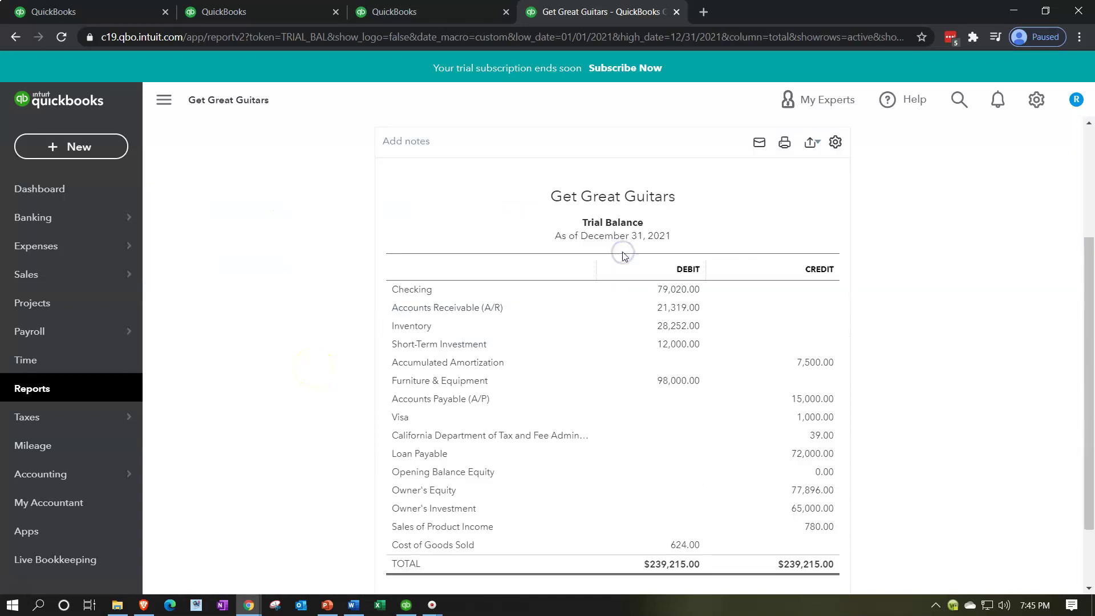
left_click(164, 100)
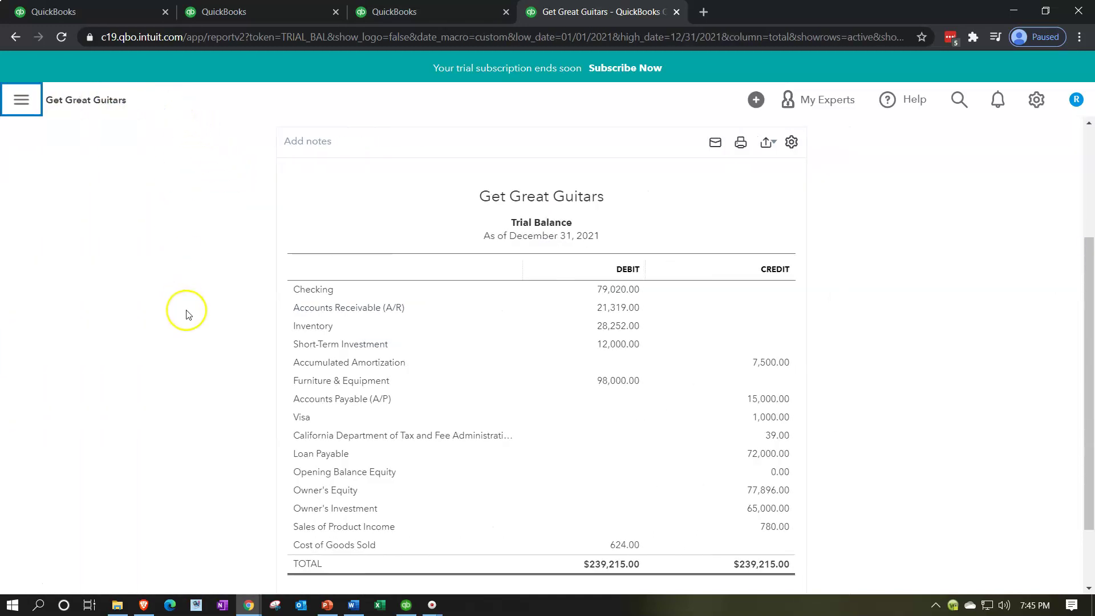
key("ctrl+plus")
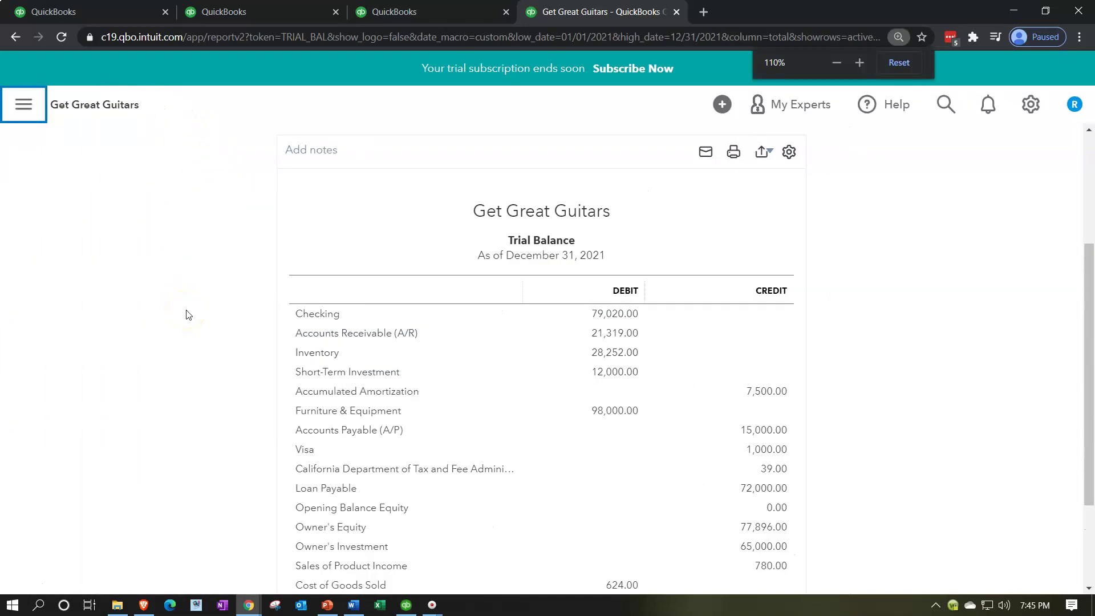
key("ctrl+plus")
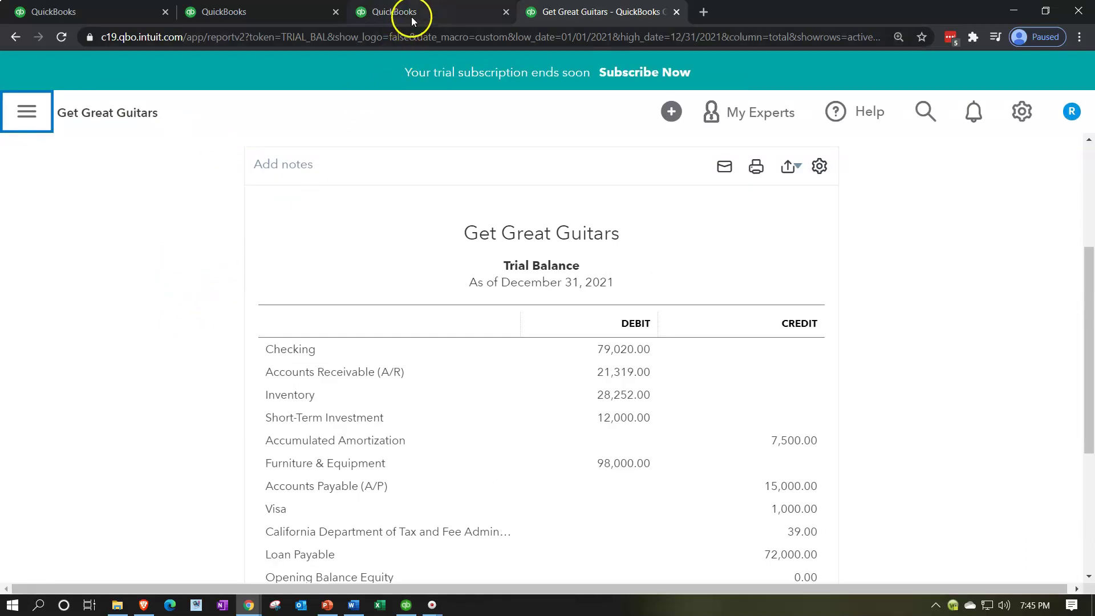
Open the Profit and Loss report from the favorite reports in the third browser tab and hide the navigation pane.
left_click(414, 15)
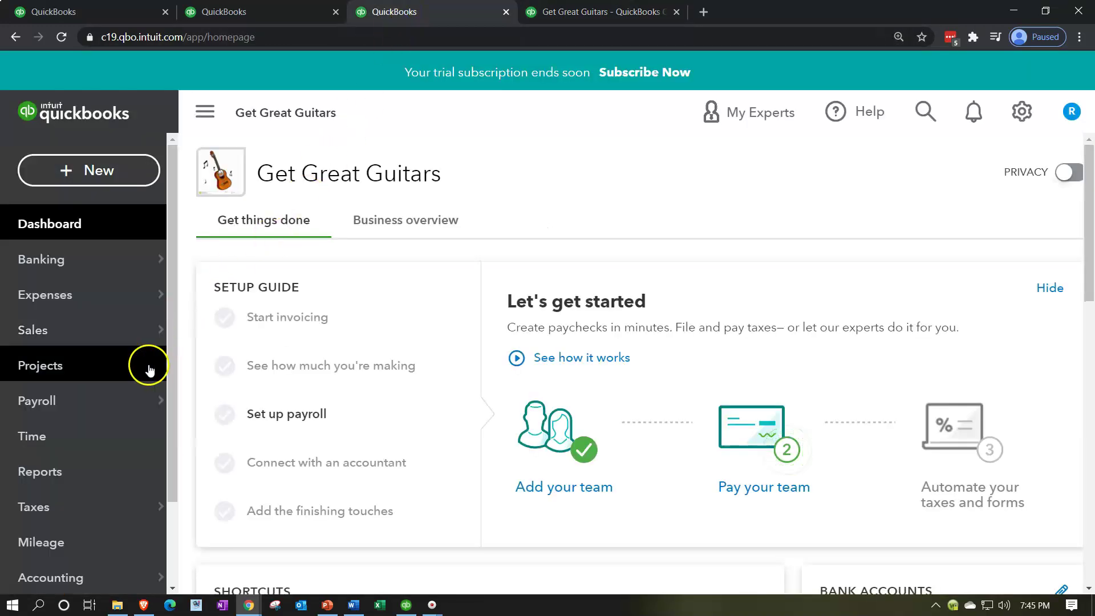
left_click(115, 473)
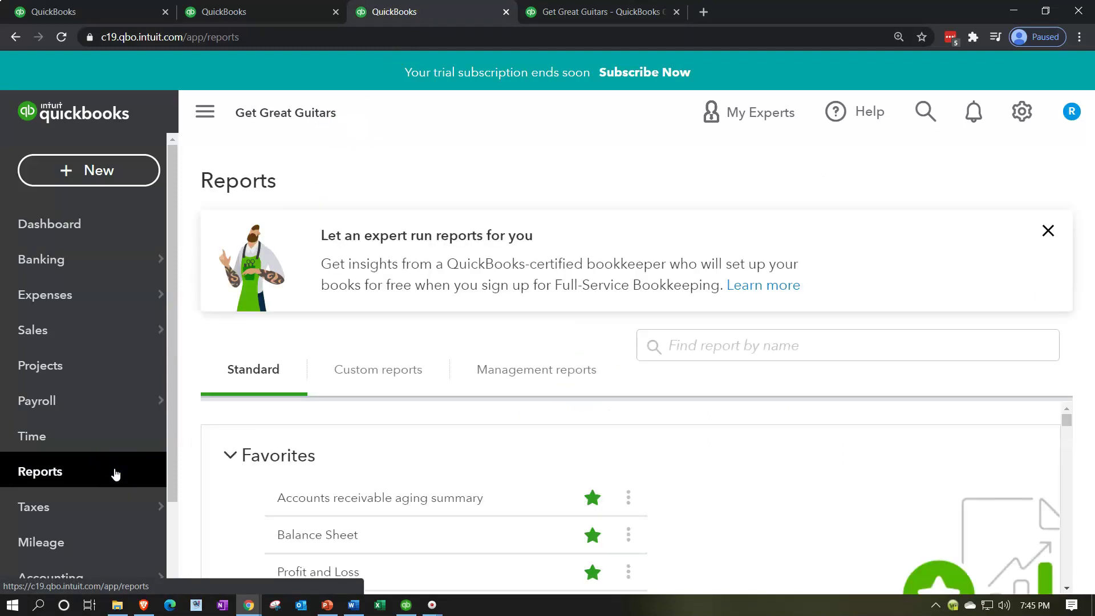
scroll(470, 415, "down", 1)
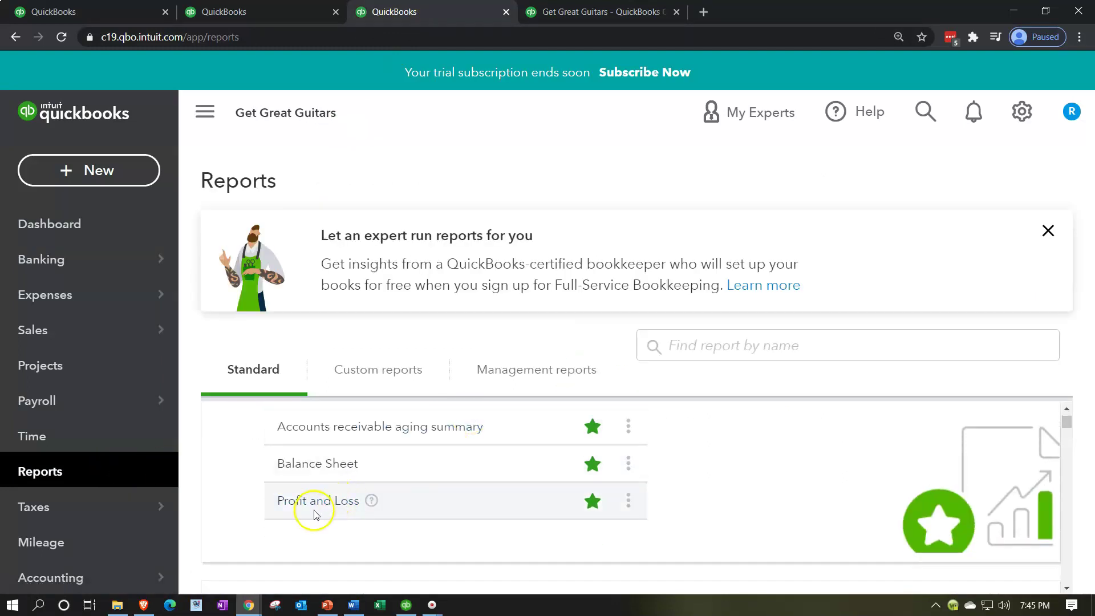
left_click(313, 504)
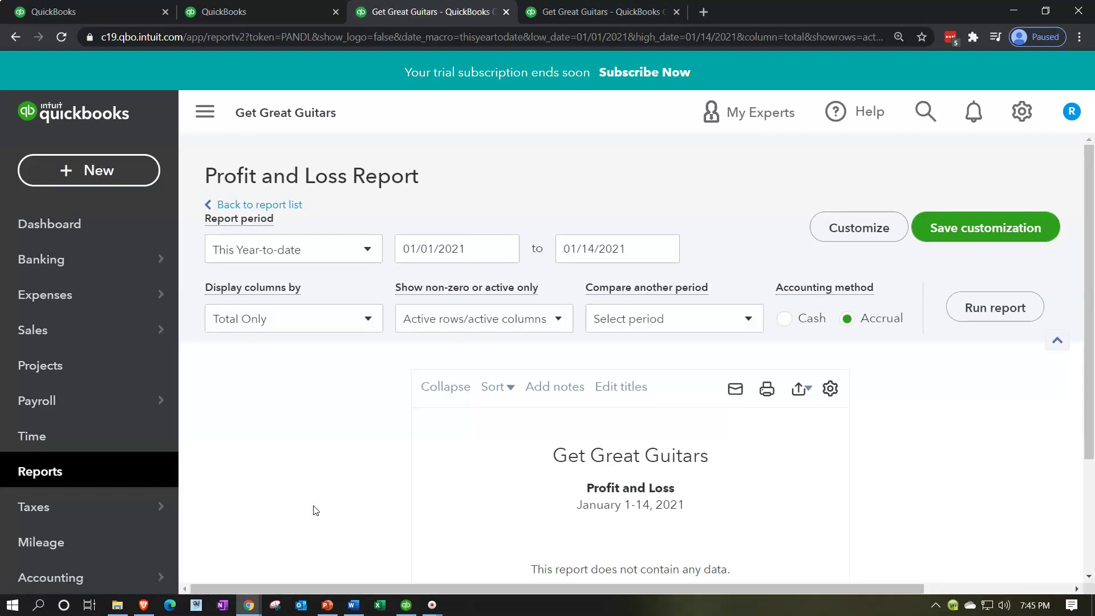
scroll(313, 510, "down", 2)
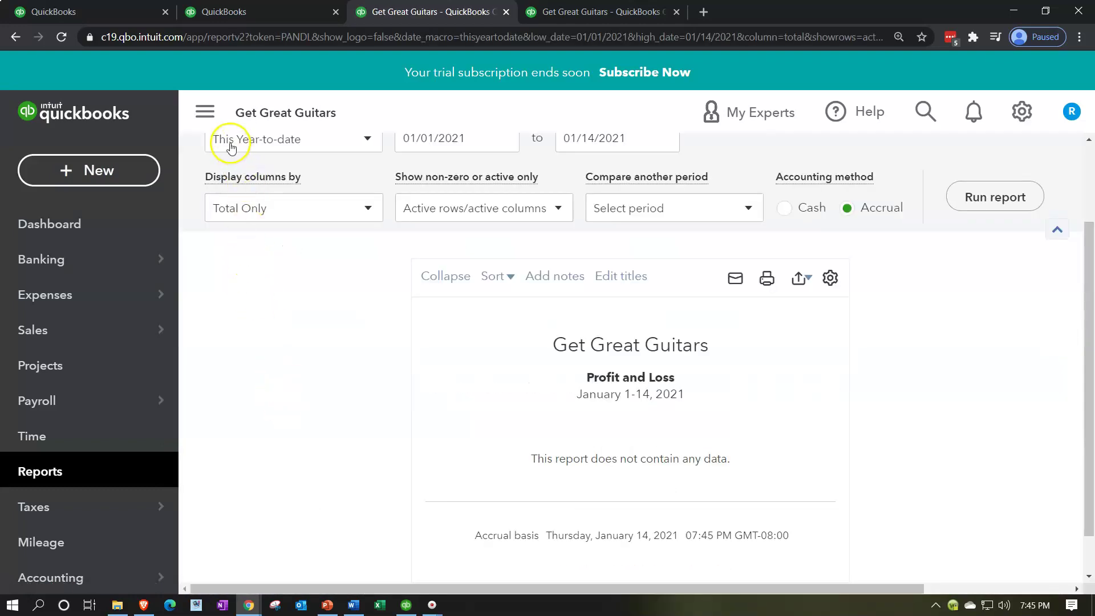
left_click(205, 112)
scroll(238, 360, "up", 2)
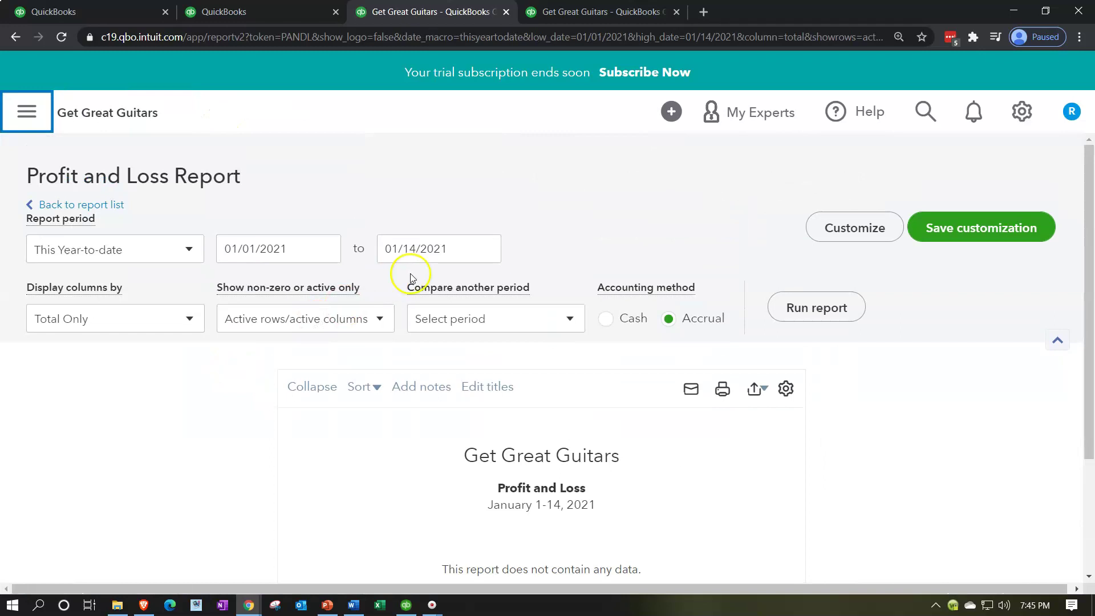
Set the Profit and Loss report's end date to 12/31/2021 and run the report.
left_click(472, 252)
type("123121")
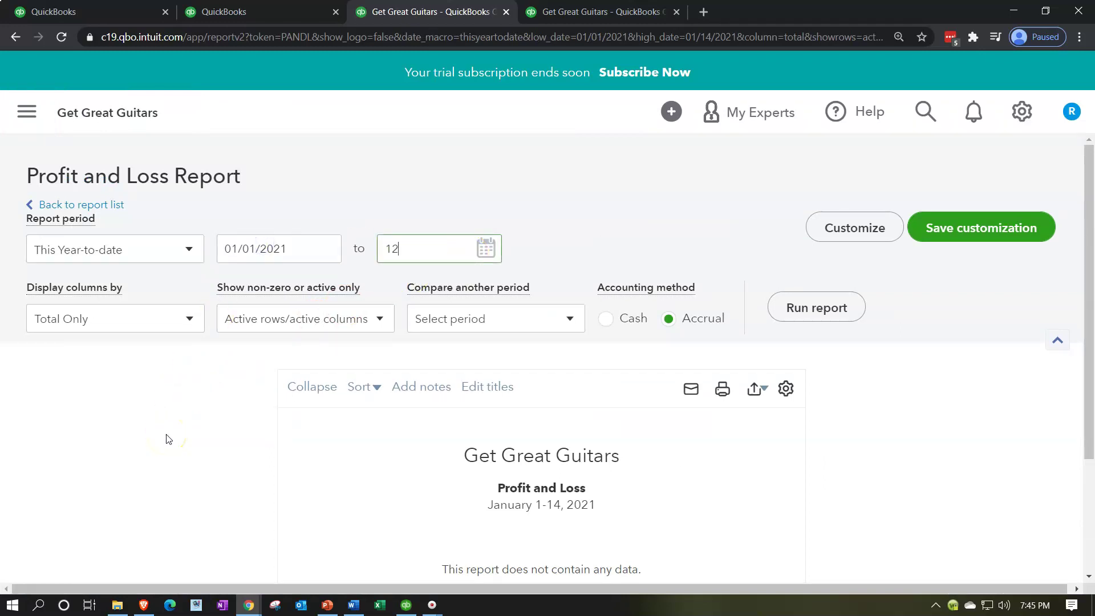
left_click(169, 438)
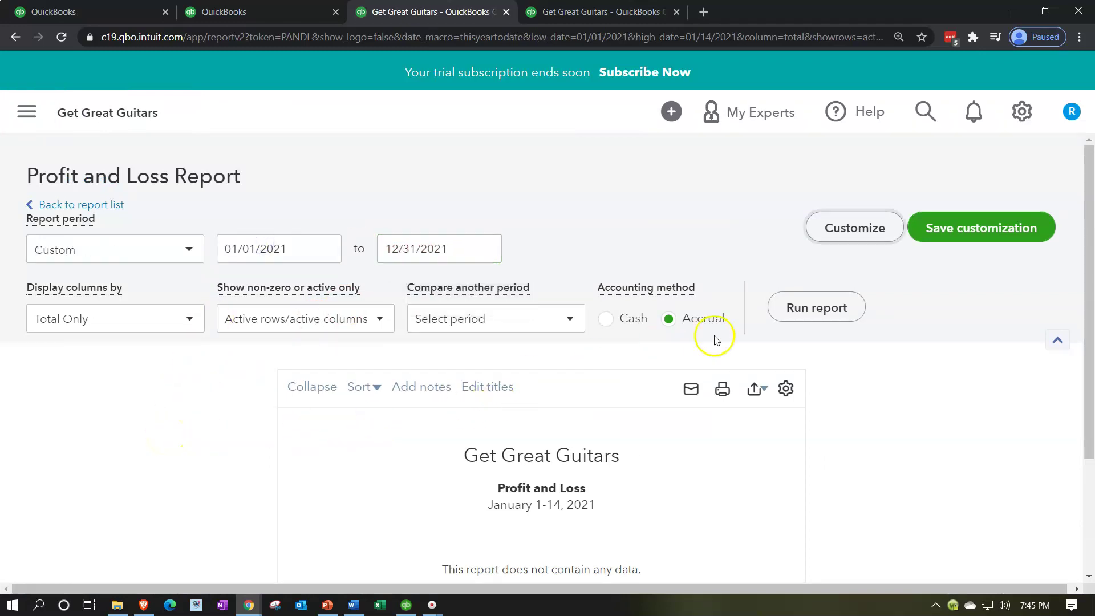
left_click(820, 304)
scroll(819, 304, "down", 5)
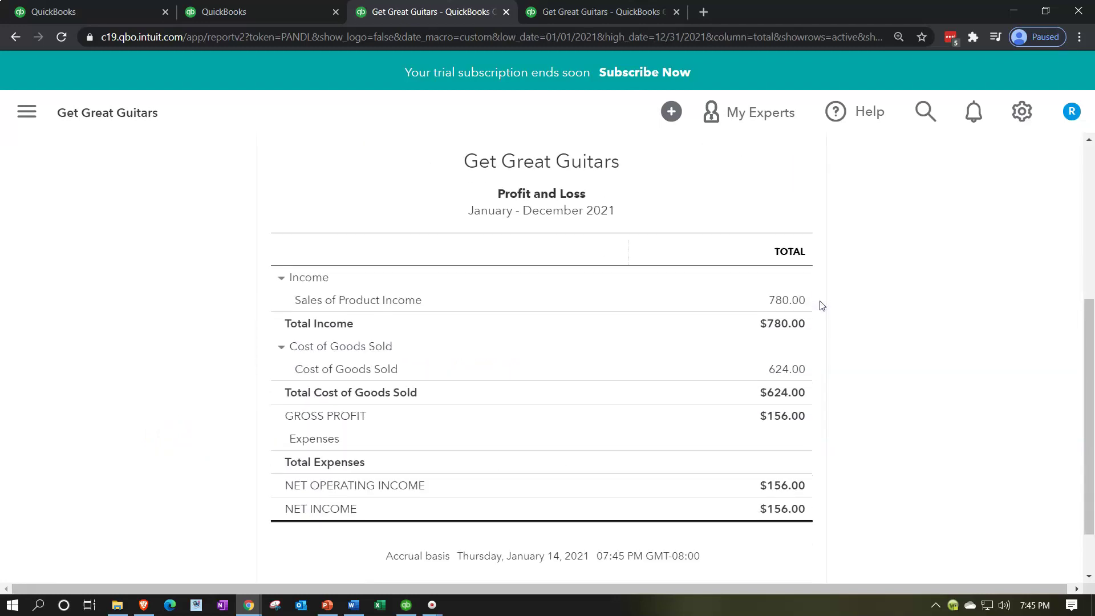
Open the Balance Sheet report from the favorite reports in the second browser tab.
left_click(254, 11)
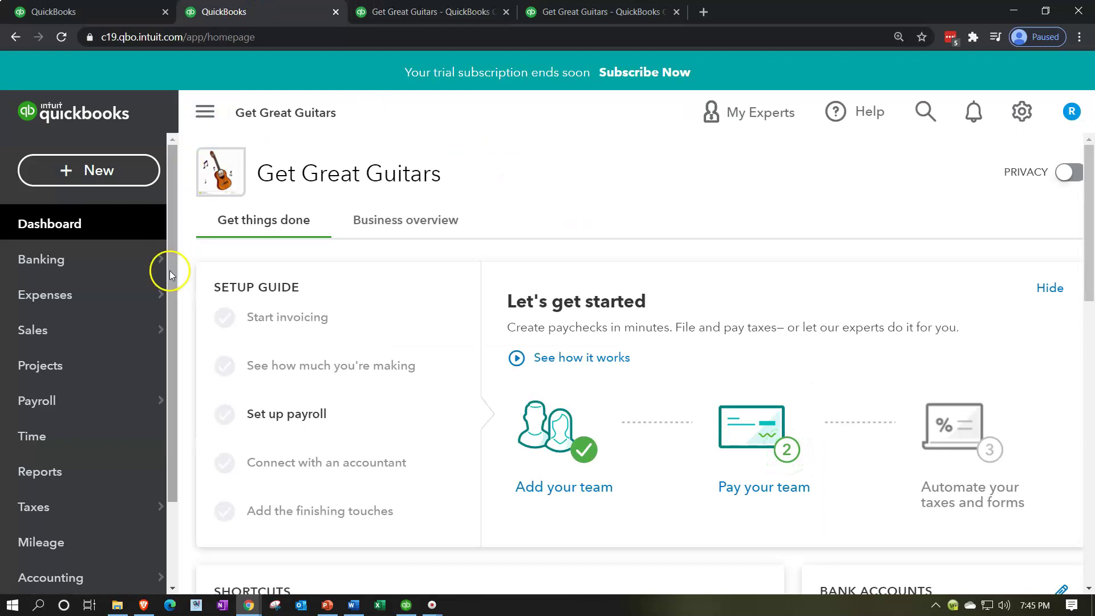
left_click(115, 472)
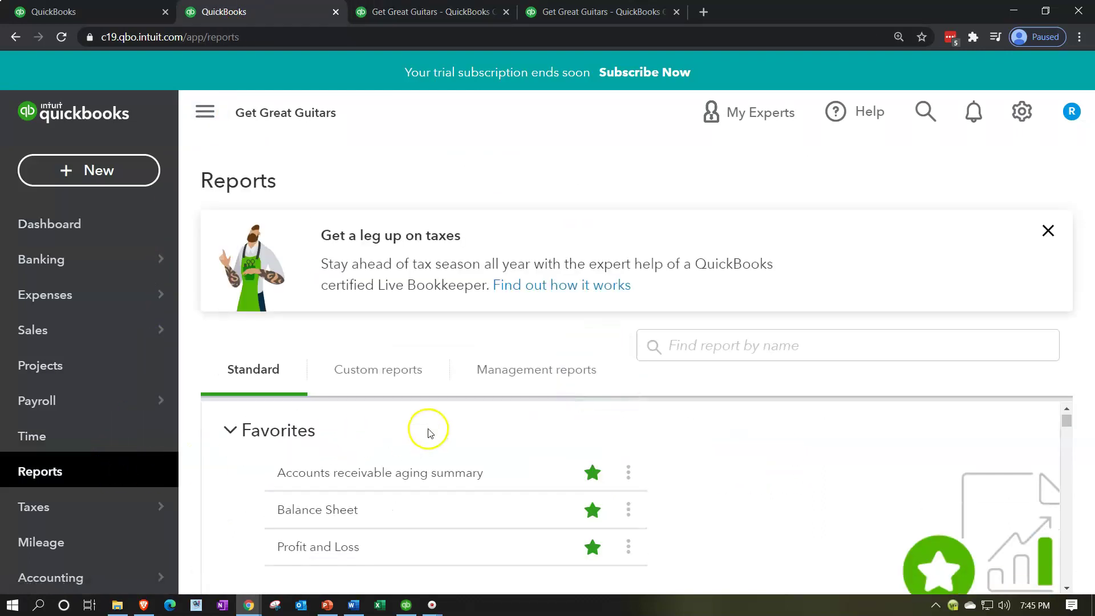
scroll(315, 467, "down", 1)
left_click(316, 468)
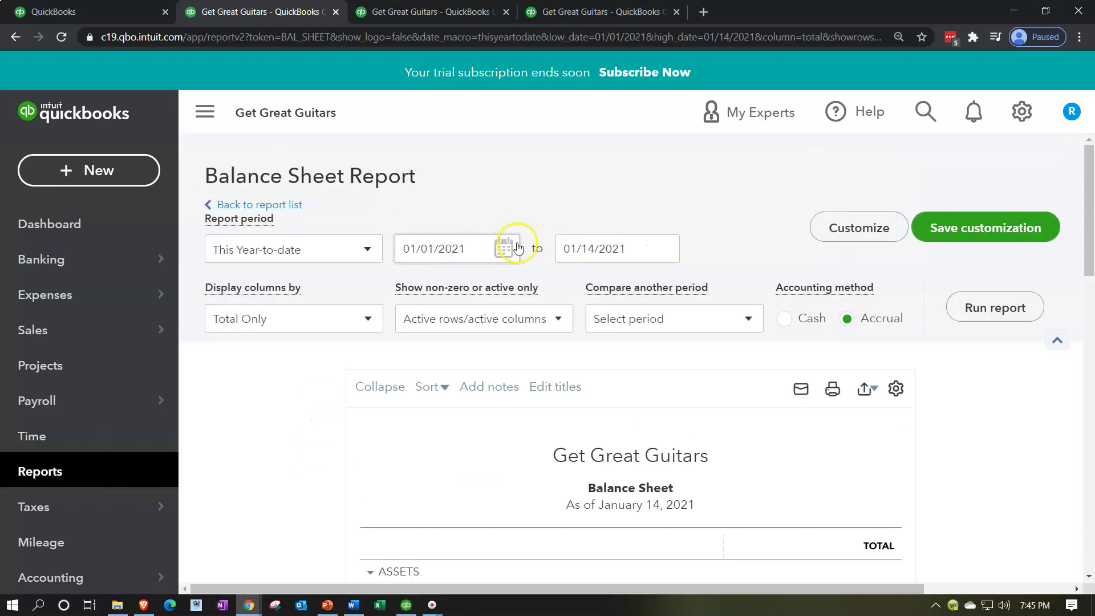
Run the Balance Sheet report with an end date of 12/31/2021 and hide the navigation pane.
left_click(638, 246)
type("12/31/2")
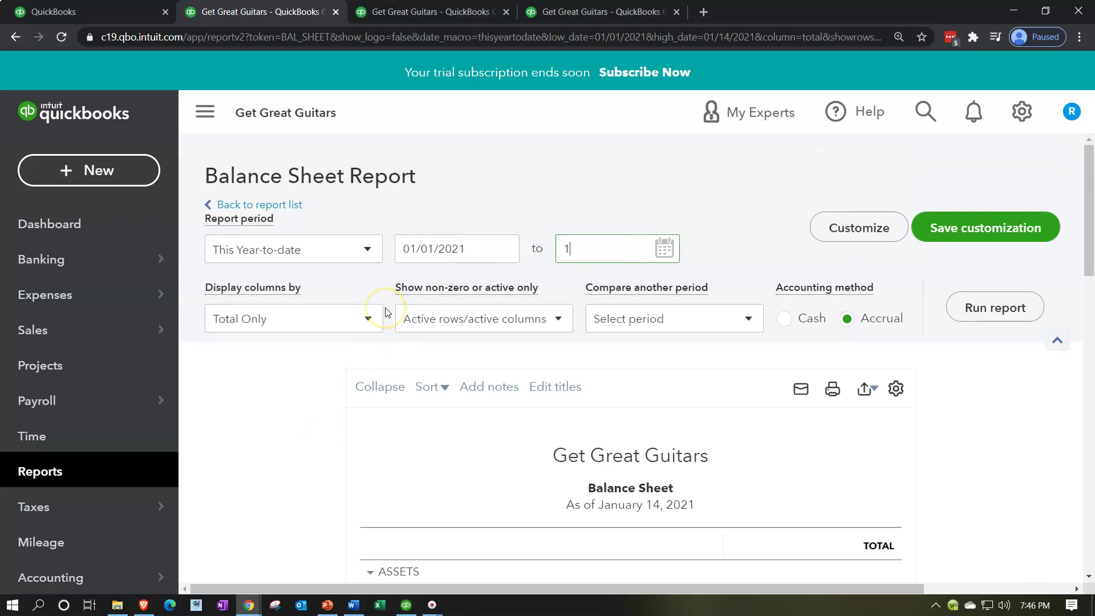
type("021")
key("Tab")
left_click(1032, 315)
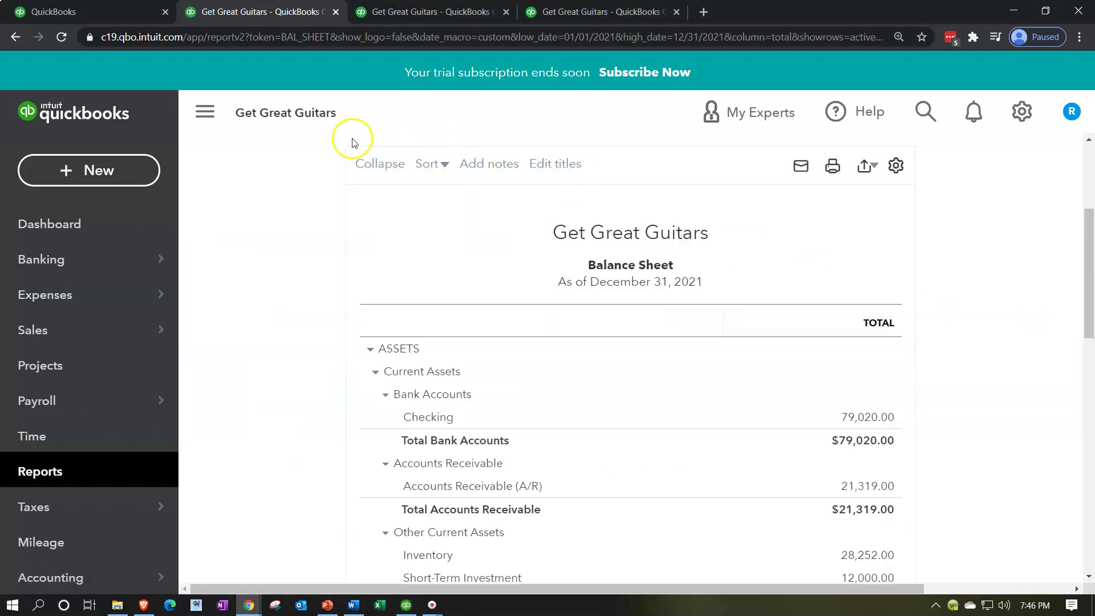
left_click(212, 112)
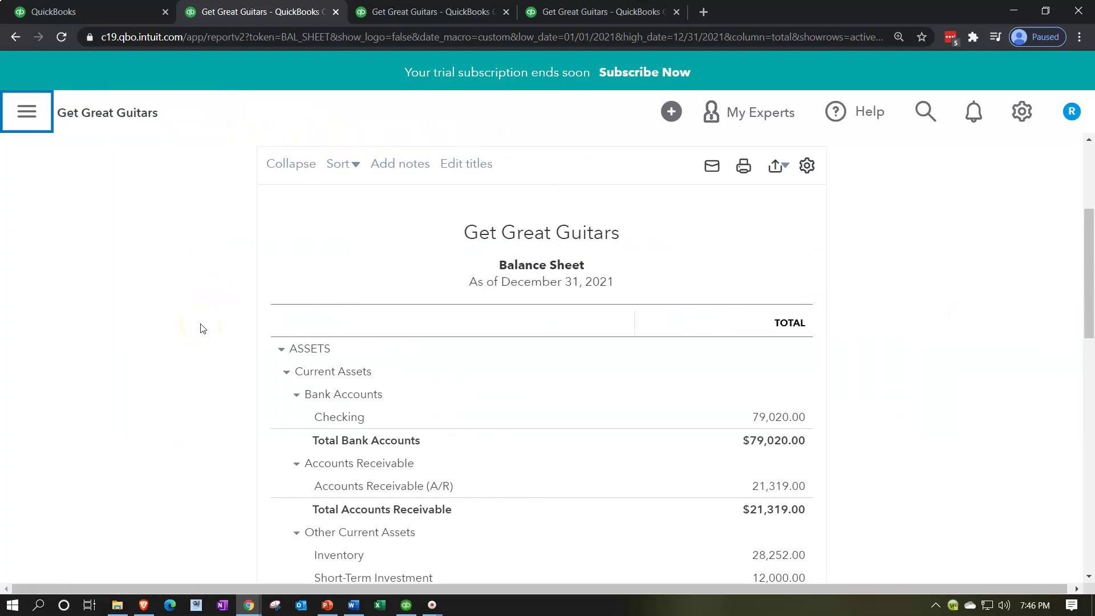
Examine the asset accounts on the balance sheet, from checking and receivables through inventory to fixed assets.
scroll(200, 329, "down", 1)
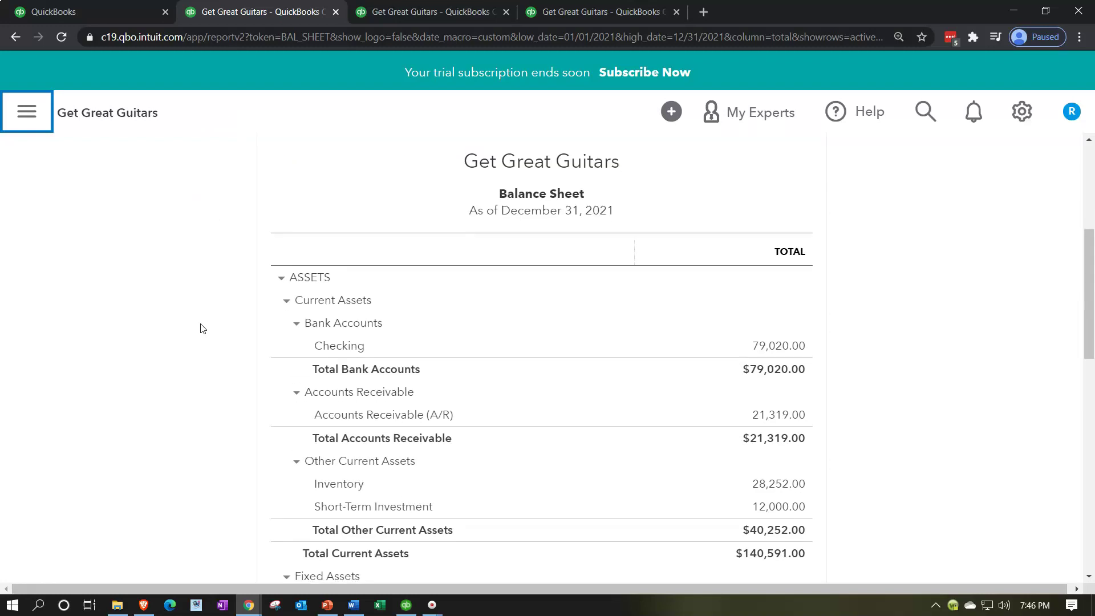
left_click(326, 346)
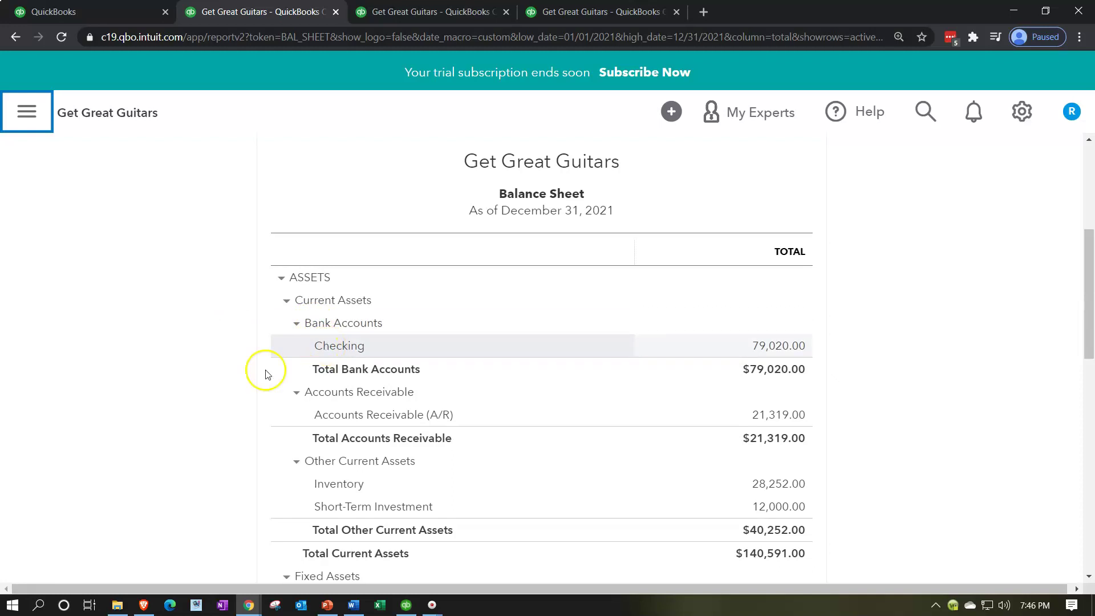
scroll(224, 383, "down", 3)
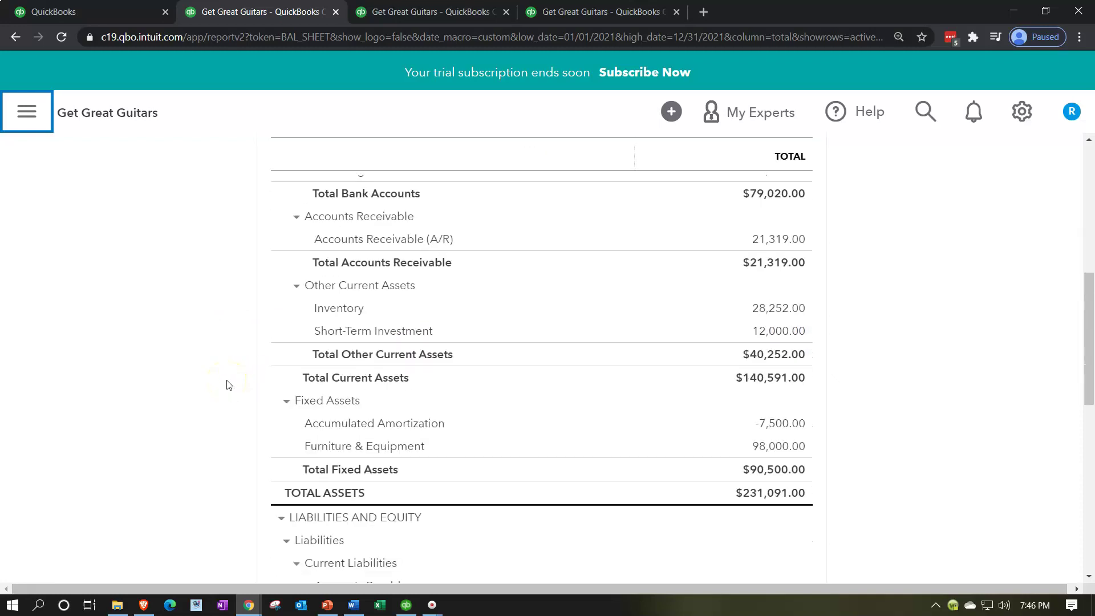
scroll(227, 384, "down", 1)
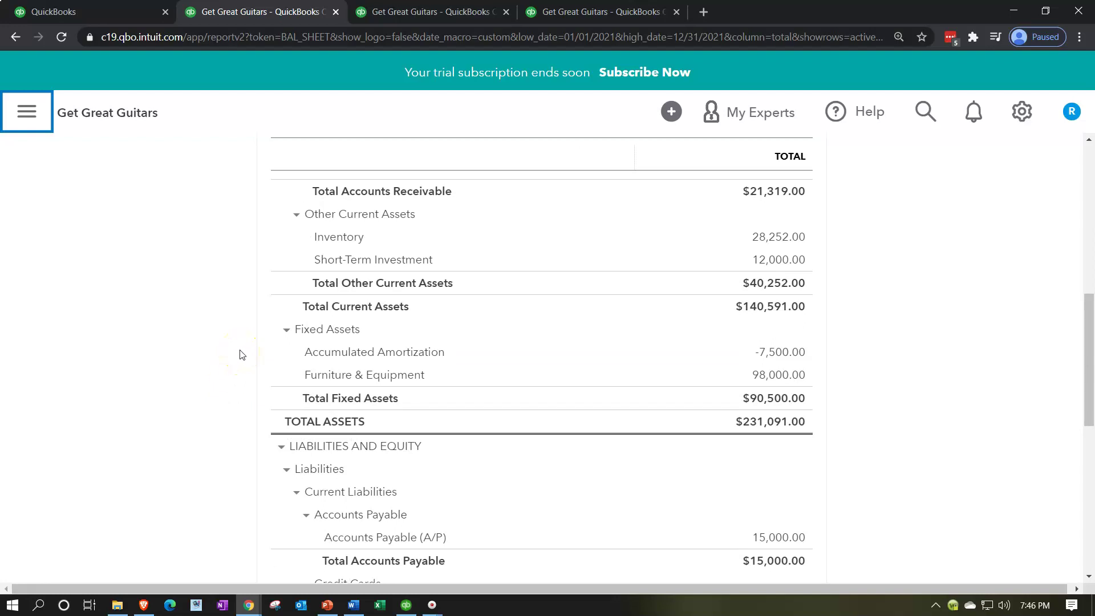
left_click_drag(240, 354, 257, 289)
scroll(258, 290, "up", 3)
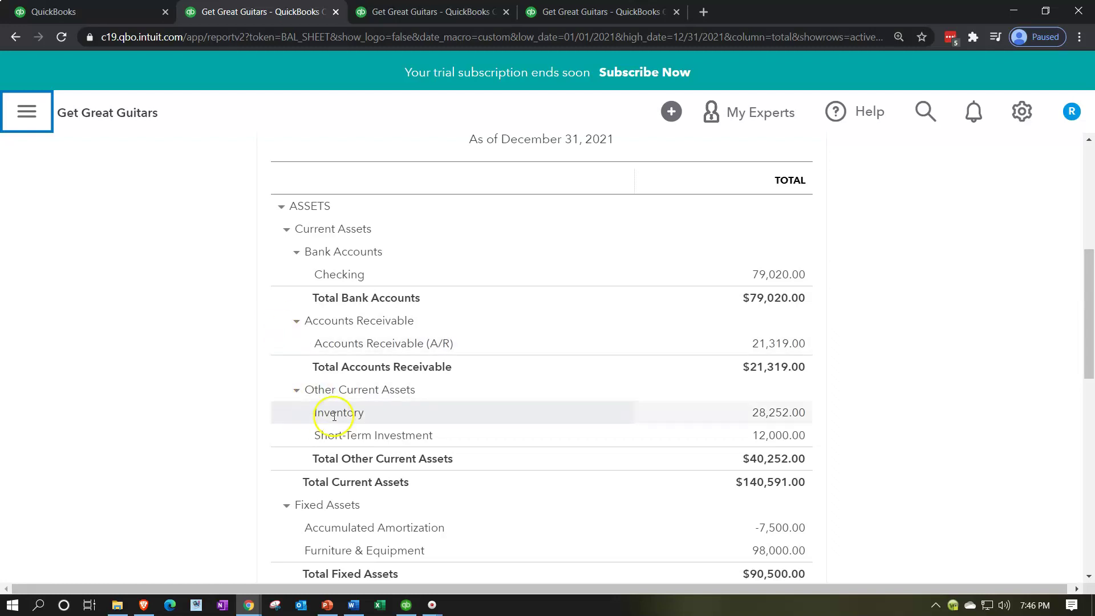
Switch to QuickBooks Desktop, collapse its side panel and examine the home page workflow before returning to the browser.
left_click(410, 608)
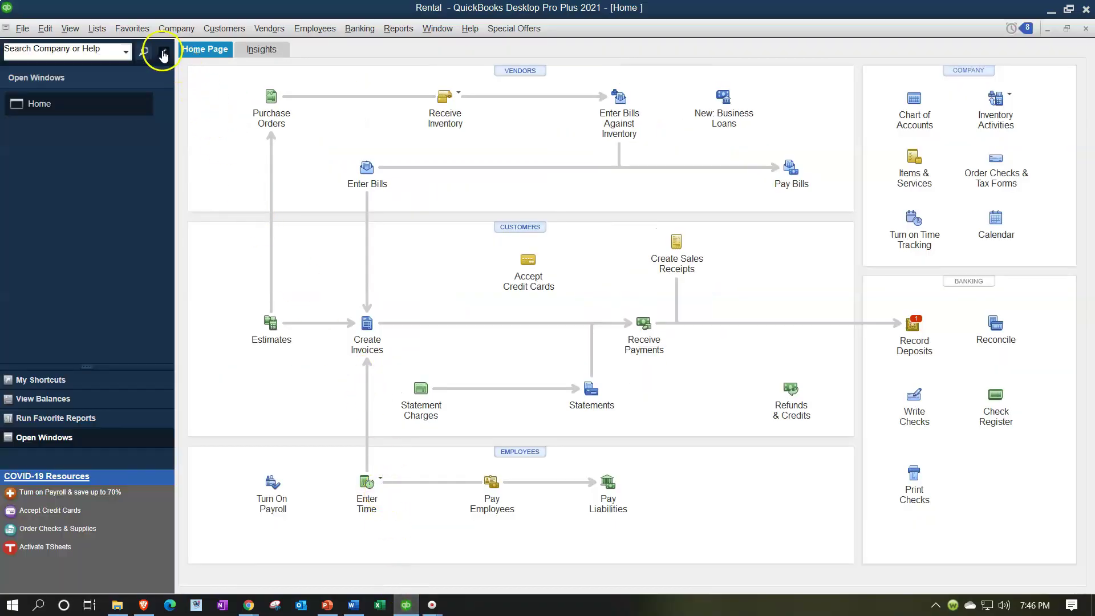
left_click(164, 52)
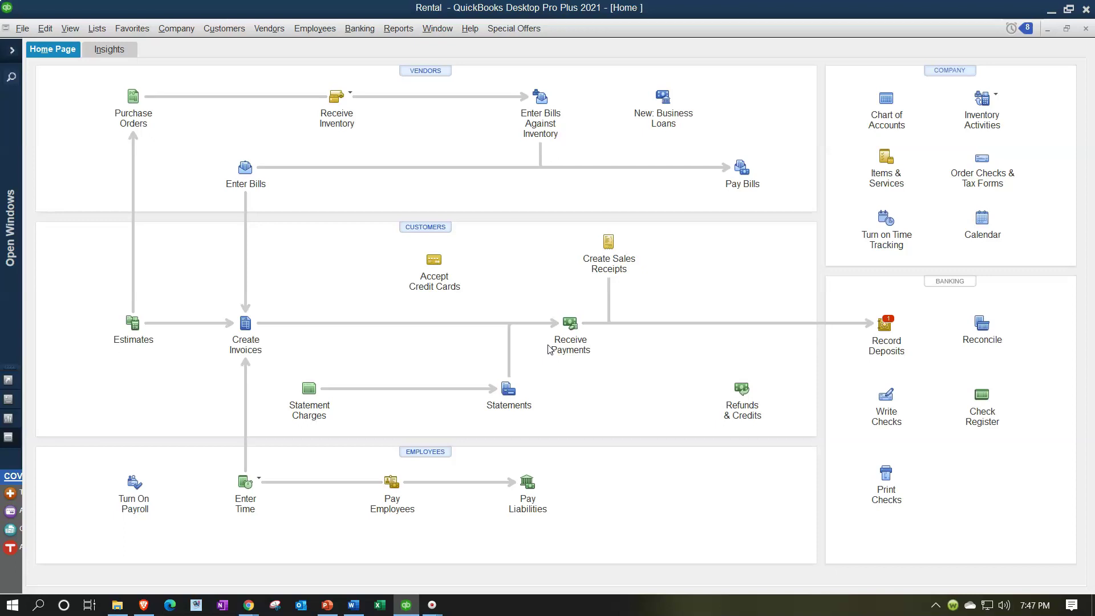
left_click(895, 333)
left_click(407, 606)
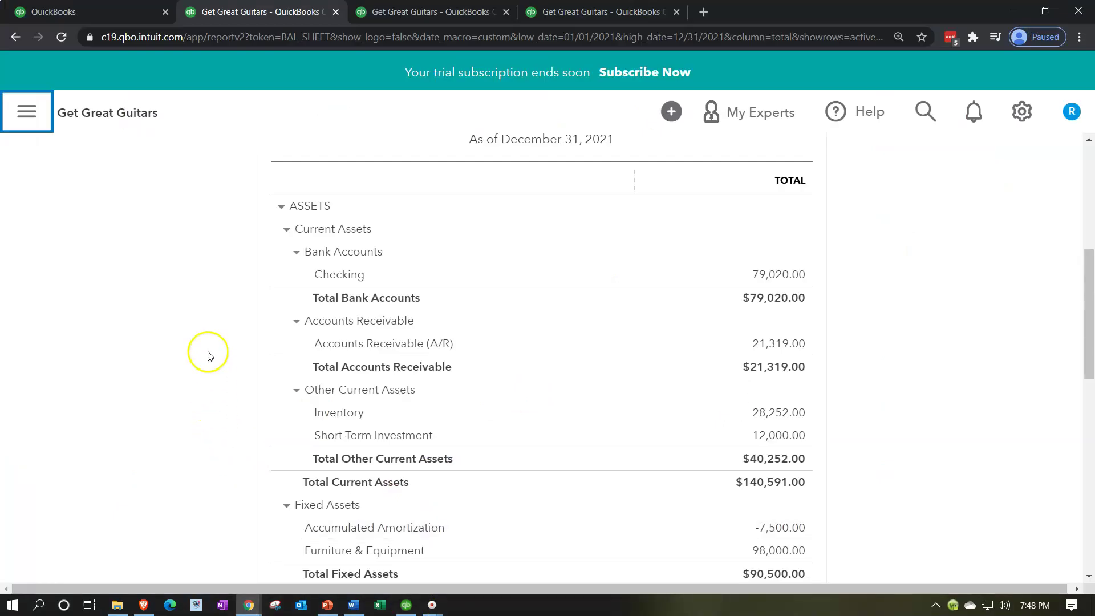
Open the list of sales invoices in the first QuickBooks Online browser tab.
left_click(91, 12)
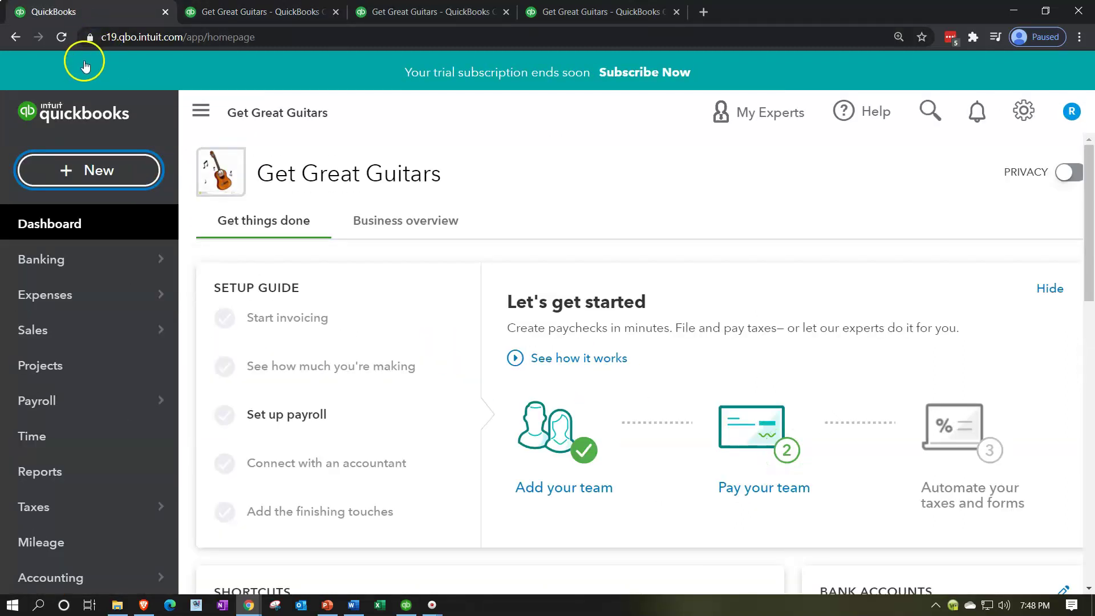
mouse_move(82, 293)
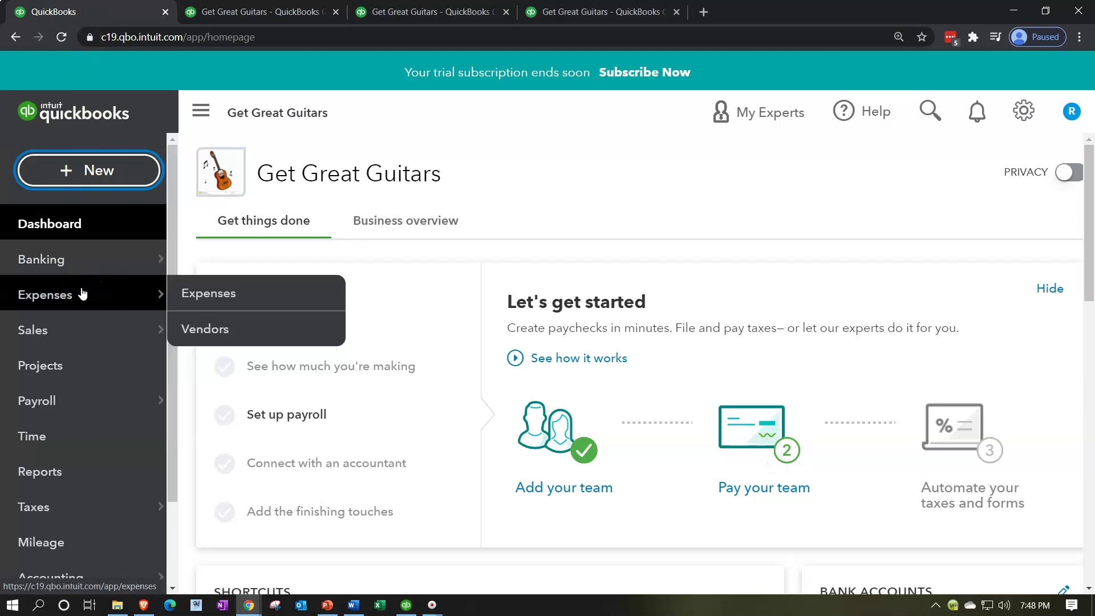
scroll(82, 294, "down", 3)
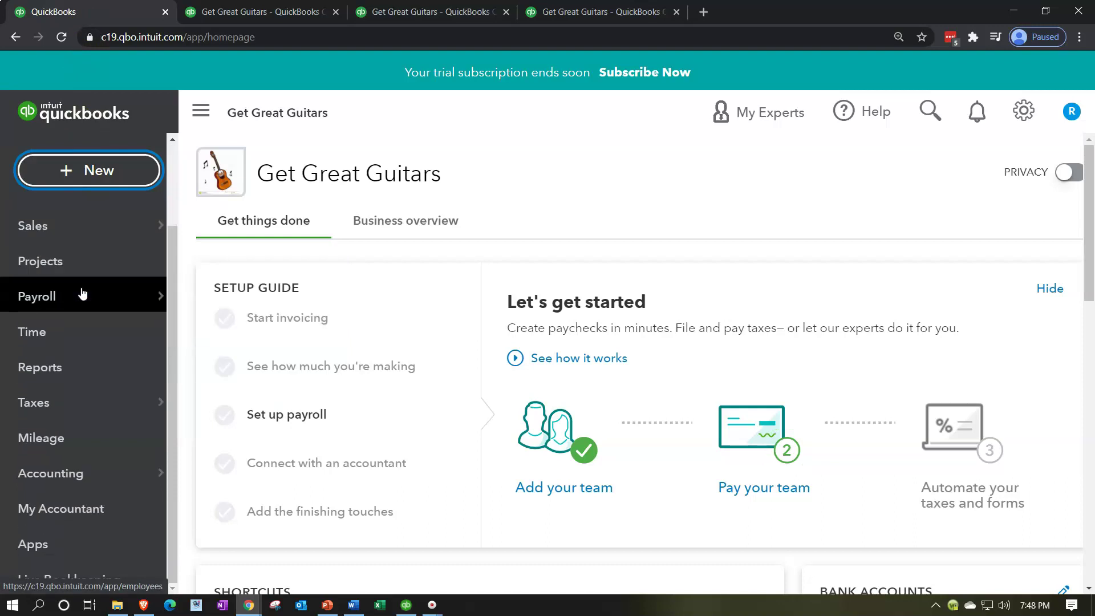
scroll(61, 291, "up", 2)
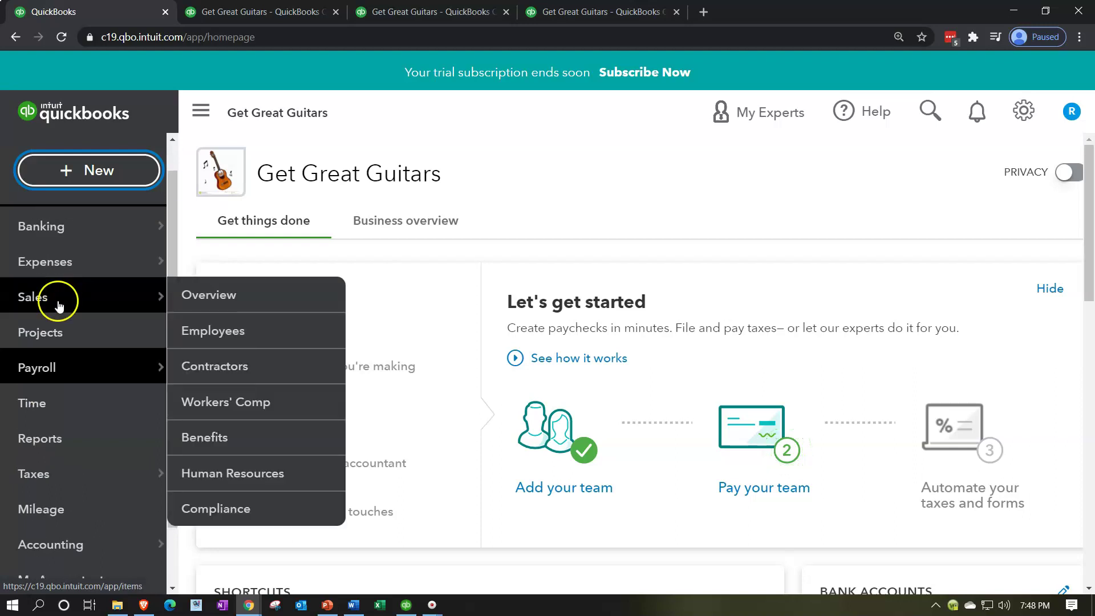
left_click(59, 304)
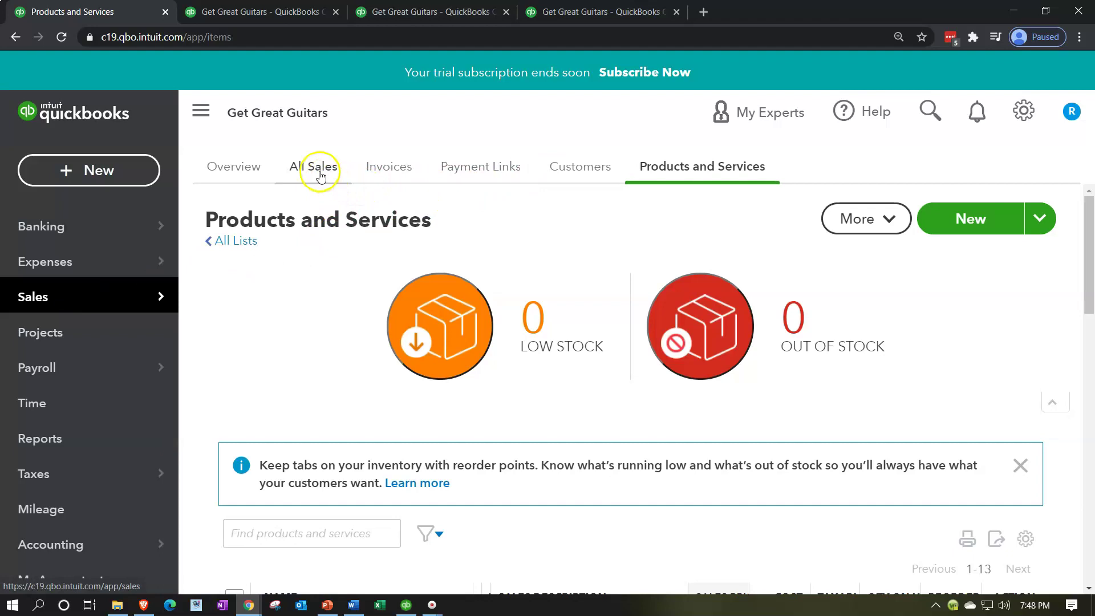
left_click(388, 179)
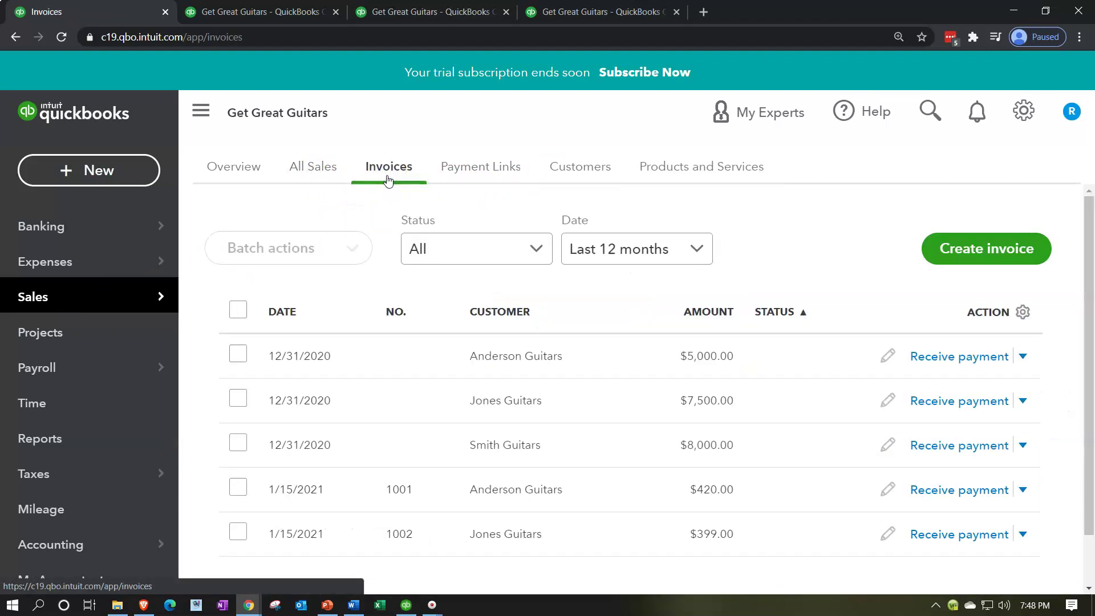
Reduce the page zoom to 100% and hide the navigation pane.
key("ctrl+minus")
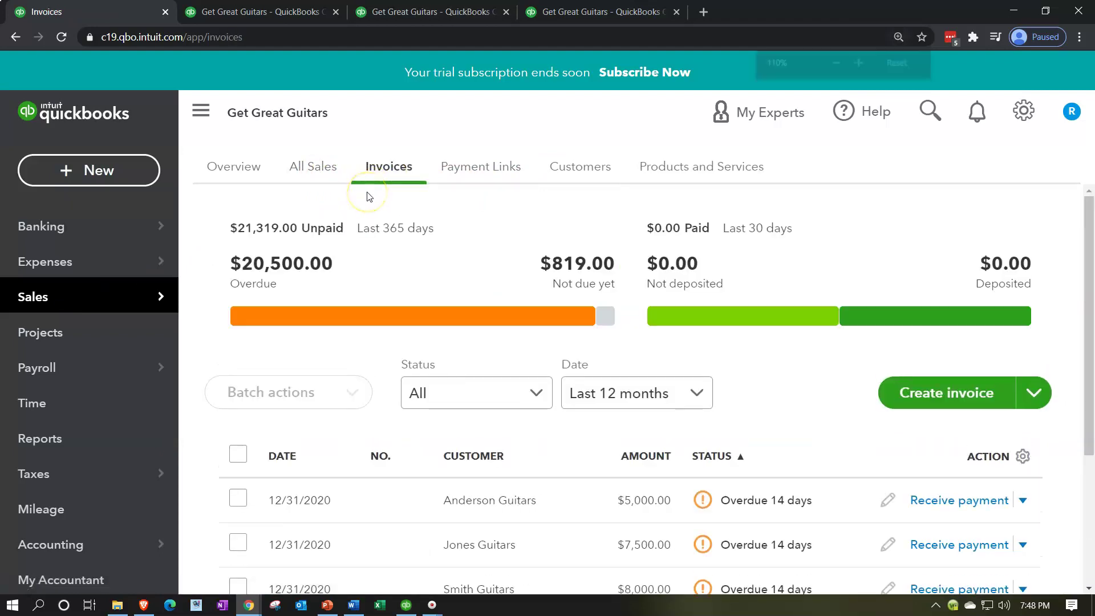
left_click(176, 104)
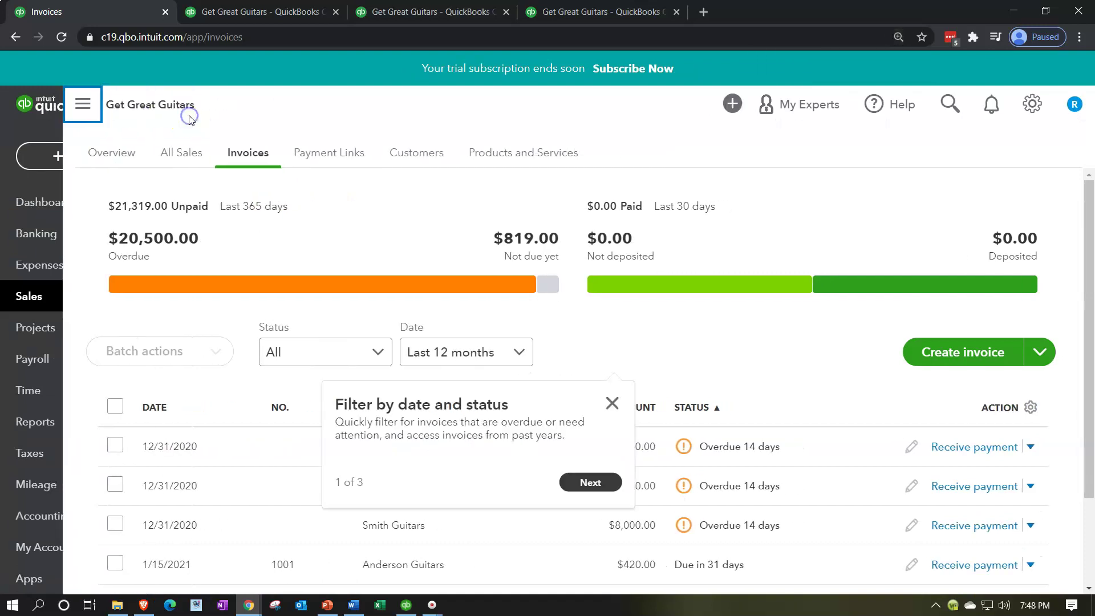
key("ctrl+minus")
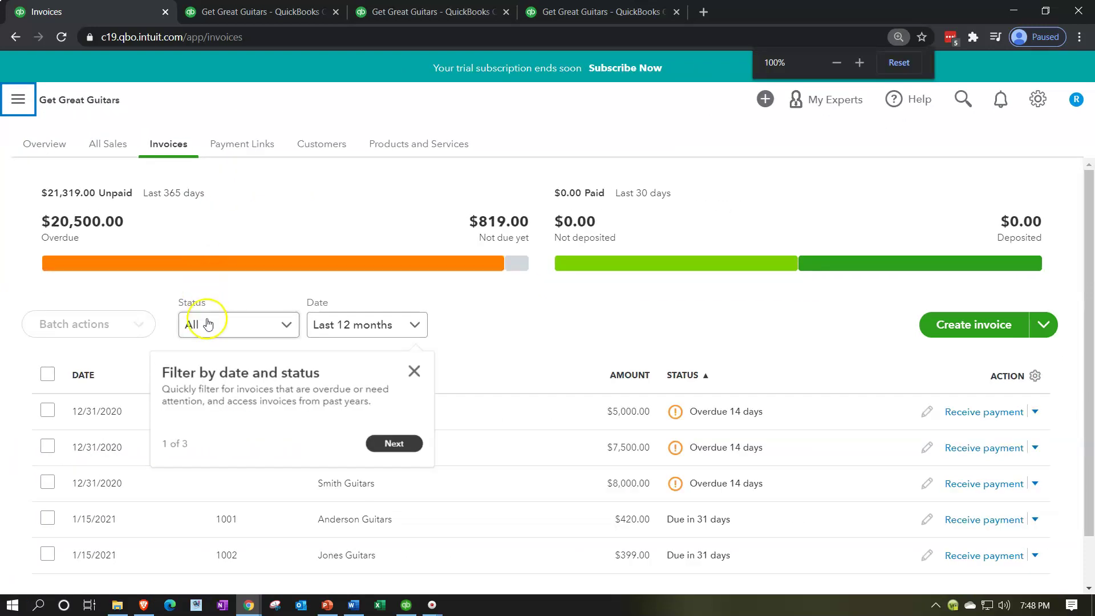
Filter the invoice list to the Not Due status and dismiss the filter tip.
left_click(282, 325)
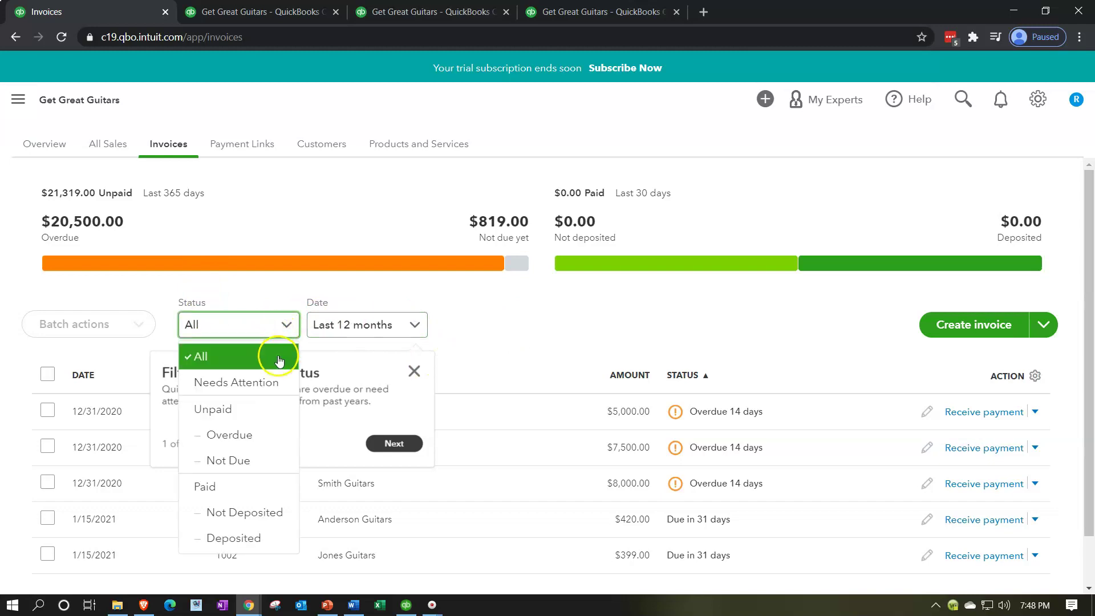
left_click(282, 434)
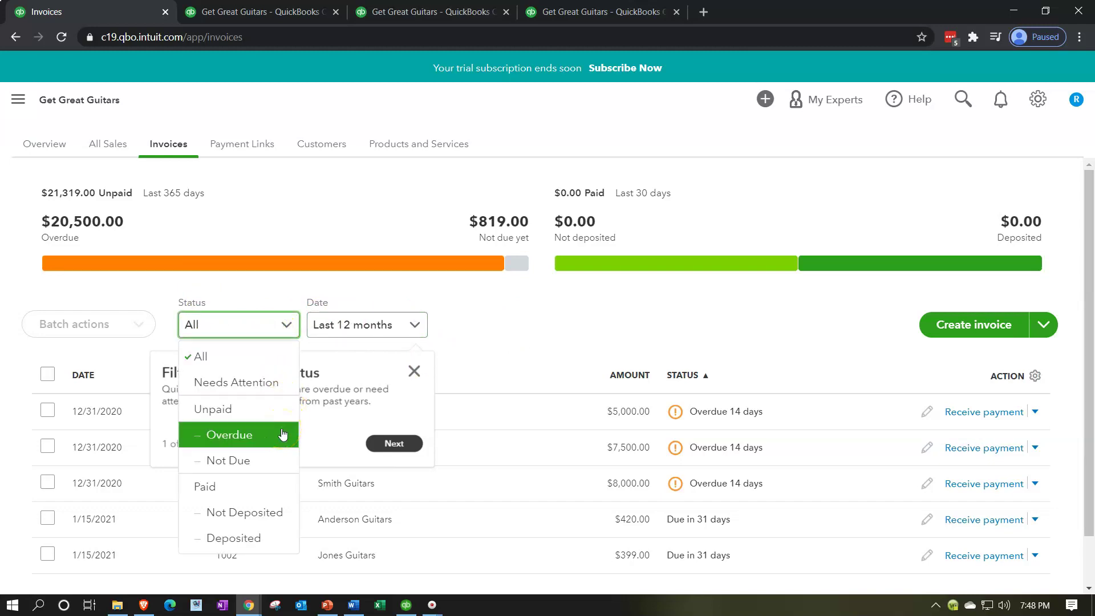
left_click(279, 460)
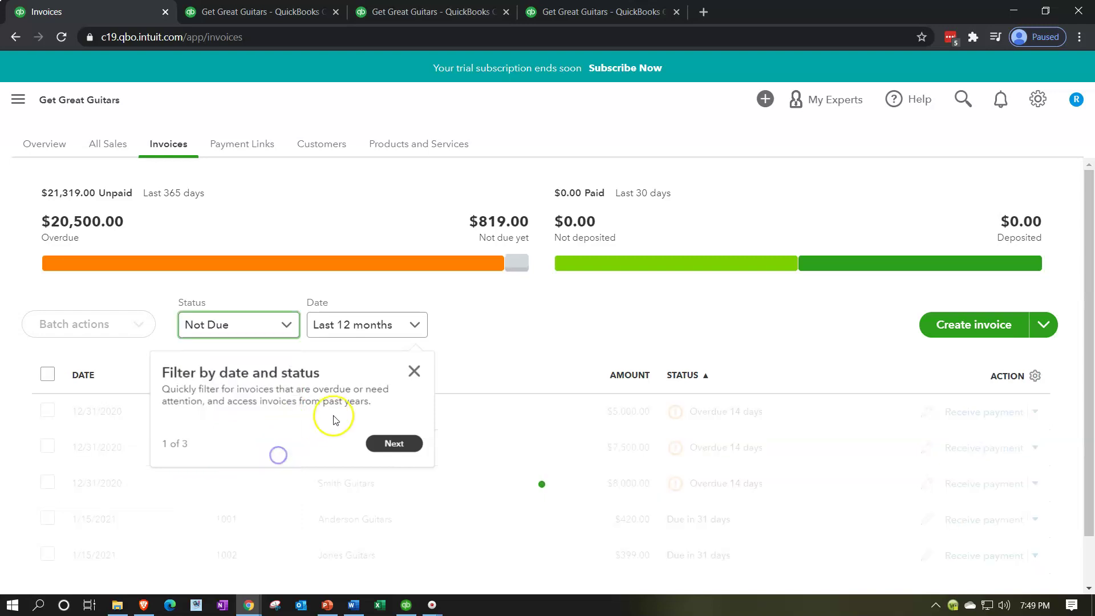
left_click(415, 371)
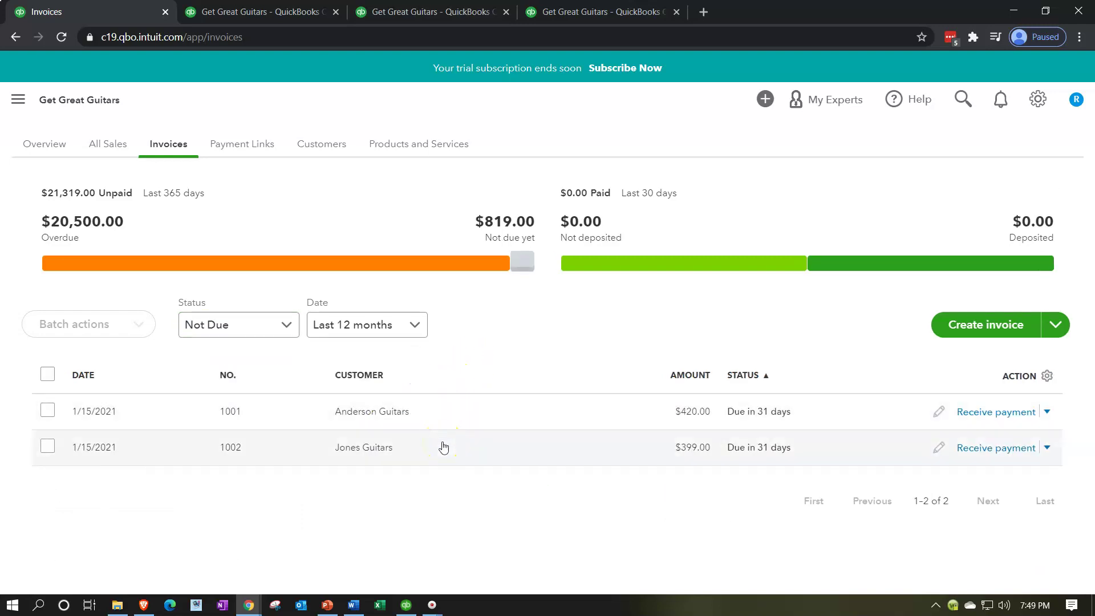
left_click(966, 421)
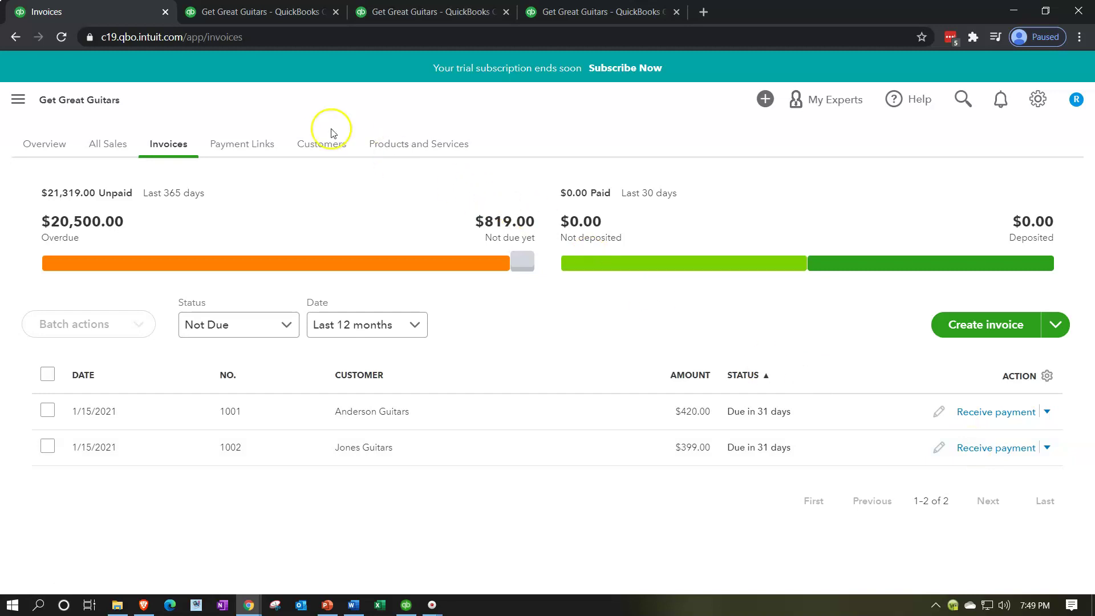
Open the transaction list of Anderson Guitars from the customer list.
left_click(326, 148)
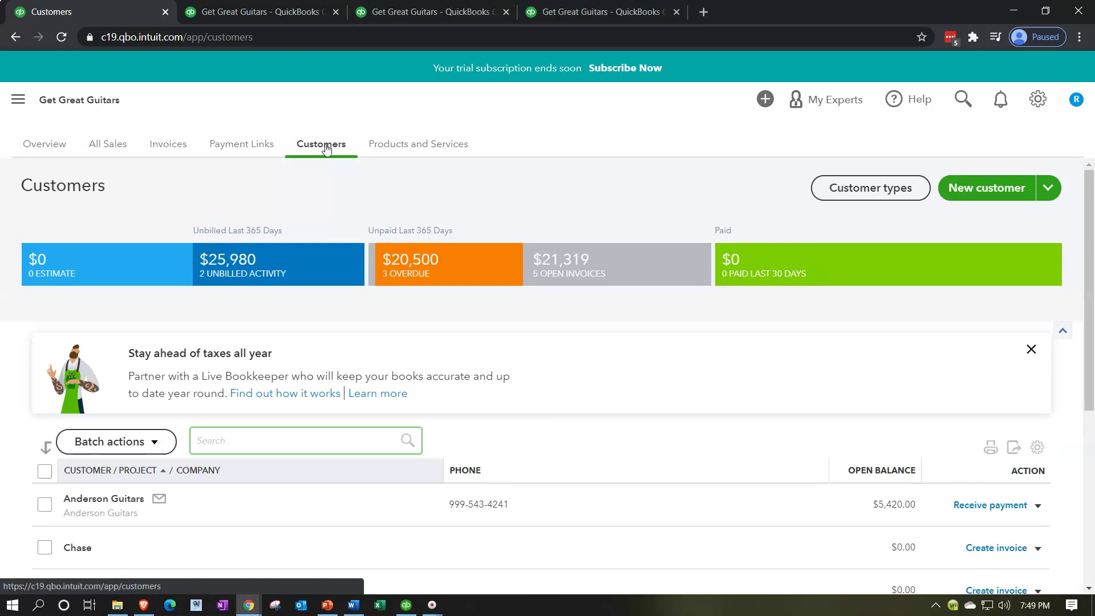
scroll(392, 349, "down", 3)
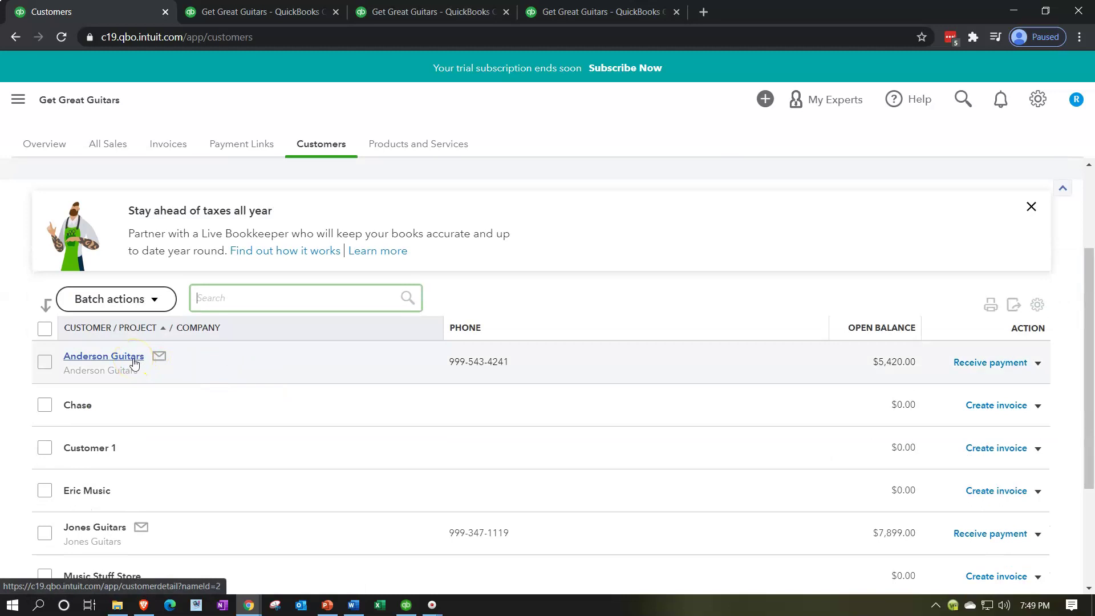
left_click(134, 357)
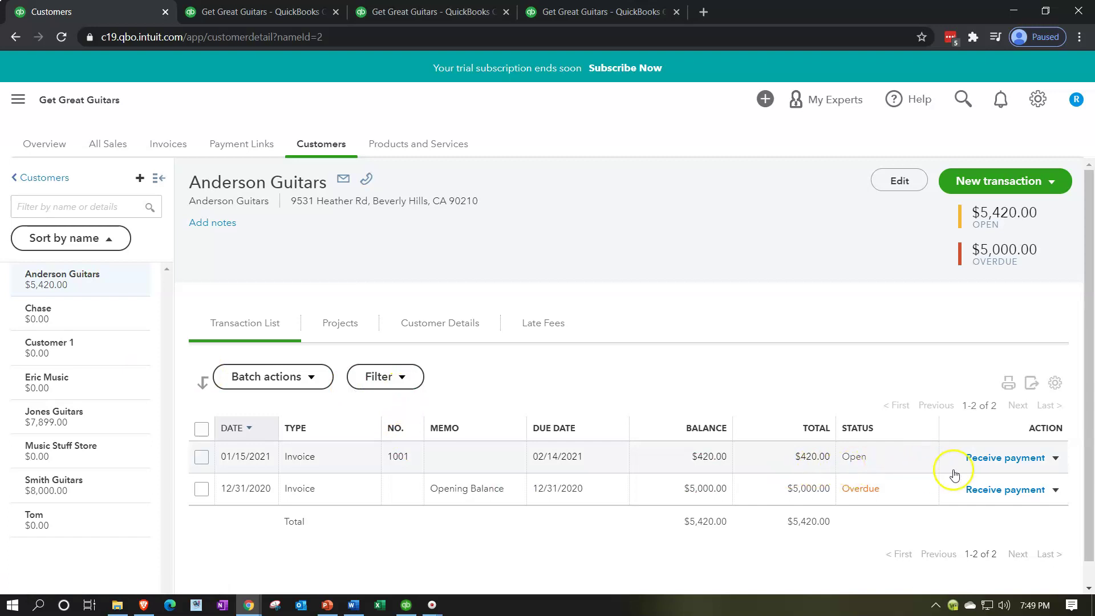
Start a new Receive Payment form for Anderson Guitars with the payment date 01/16/2021.
left_click(18, 99)
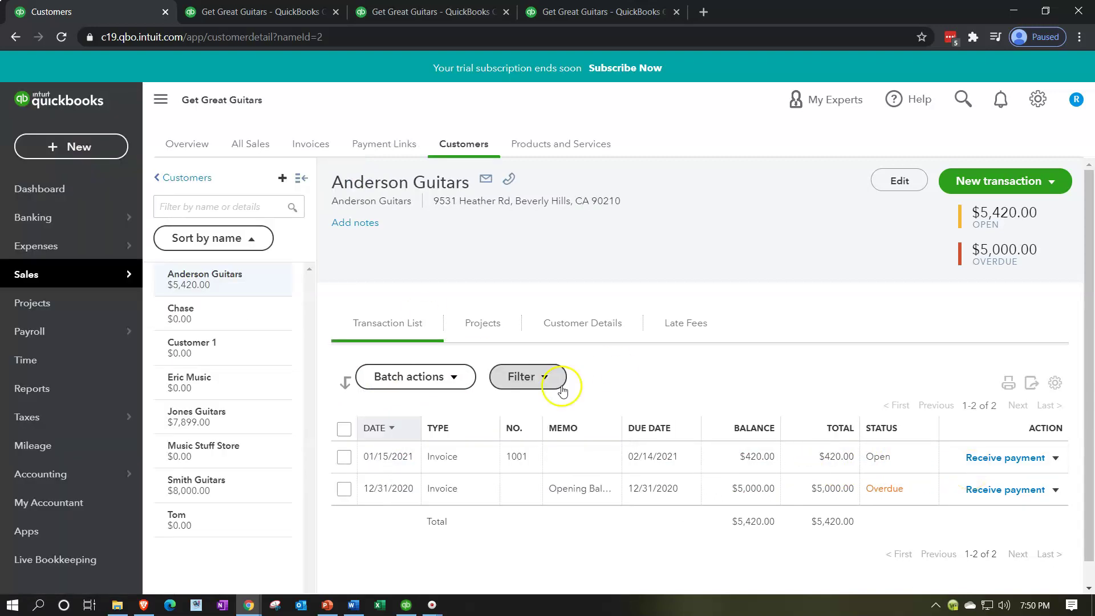
left_click(90, 149)
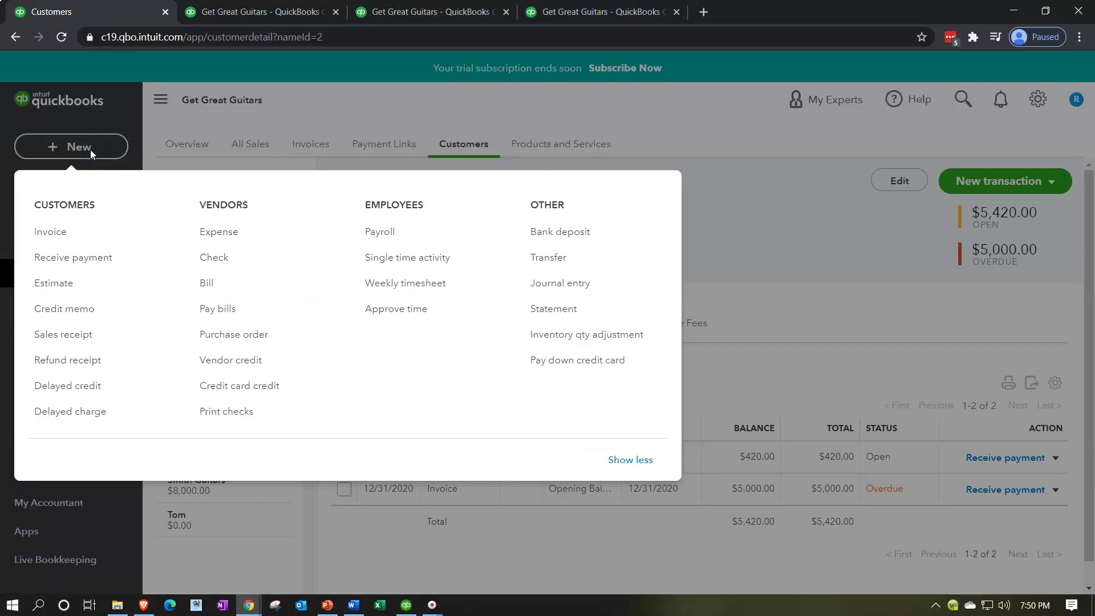
left_click(63, 259)
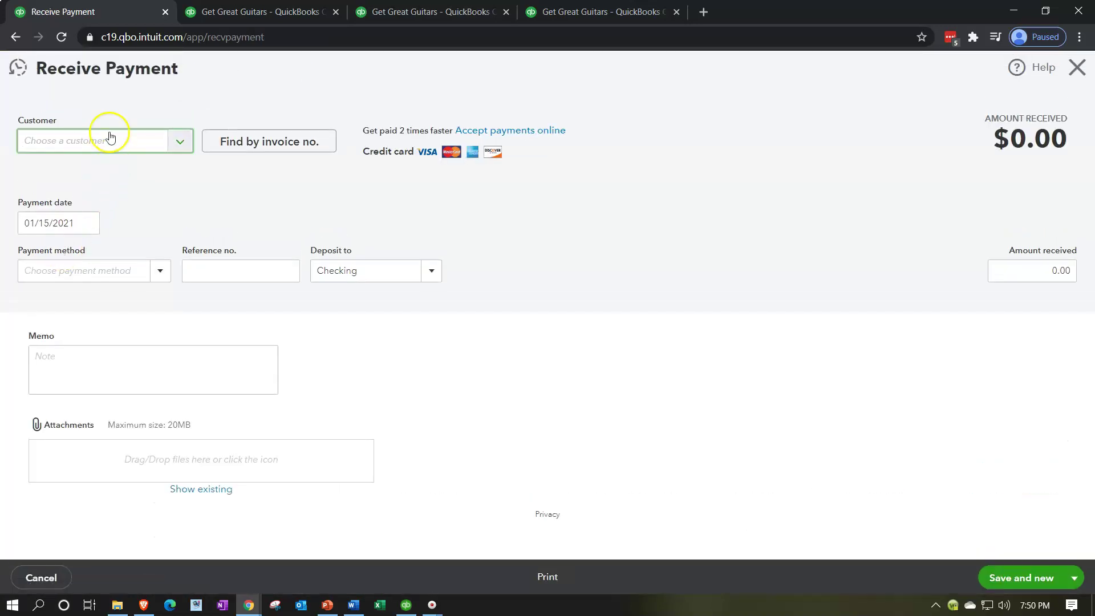
left_click(104, 144)
type("and")
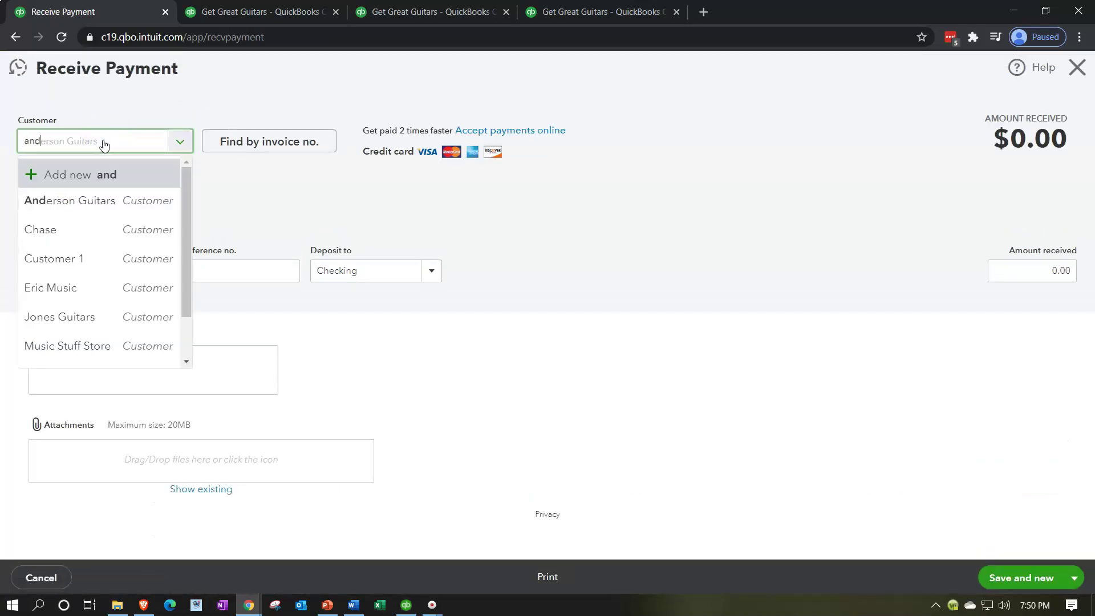
key("Down")
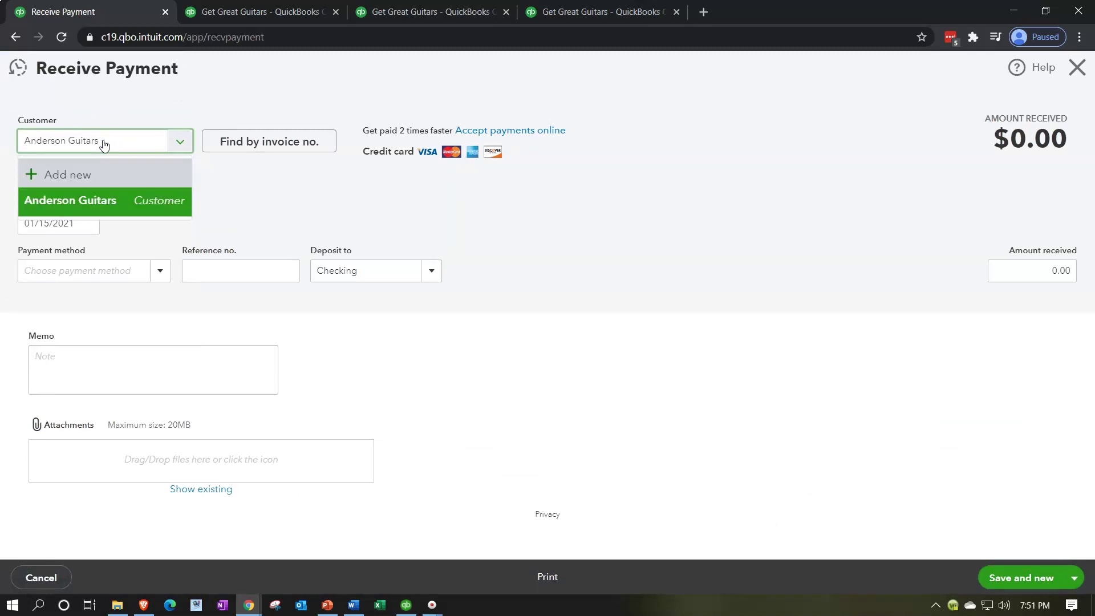
key("Return")
key("Tab")
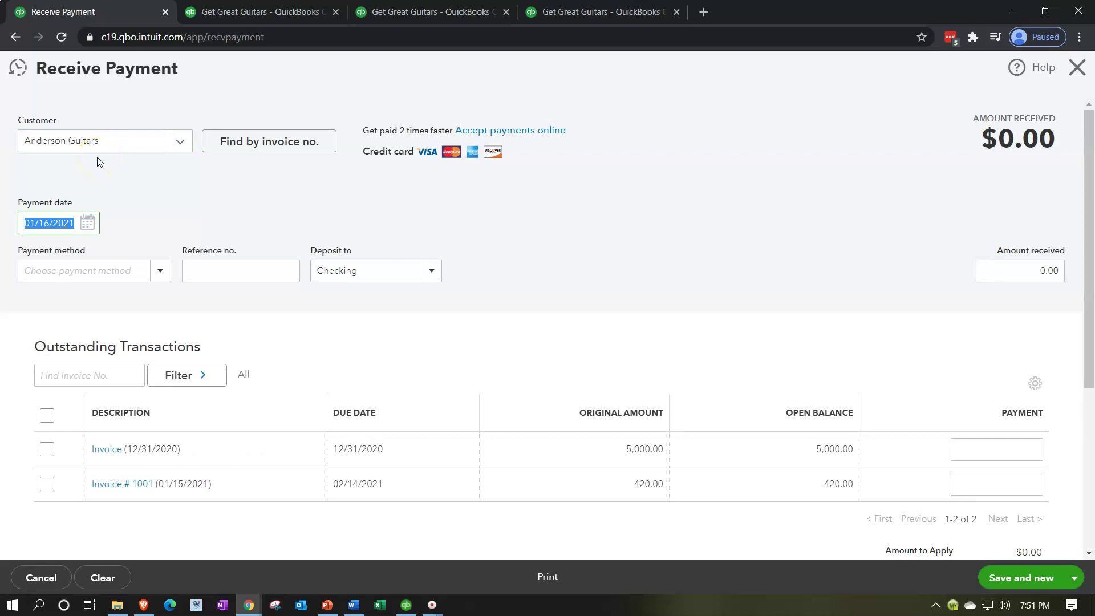
key("Tab")
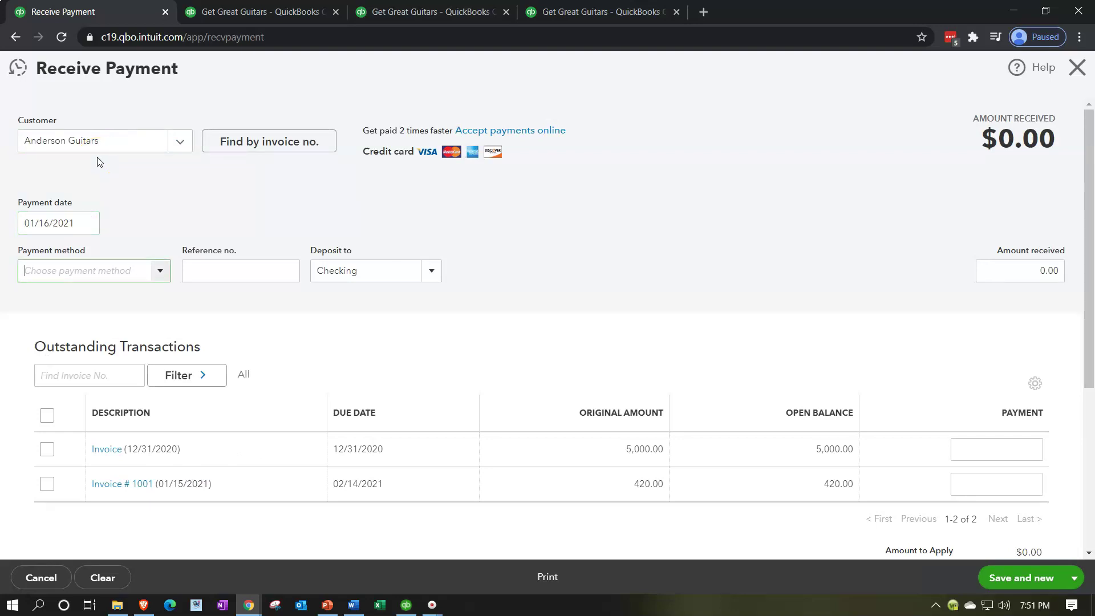
Set the payment method to Cash and the deposit account to Undeposited Funds.
left_click(160, 272)
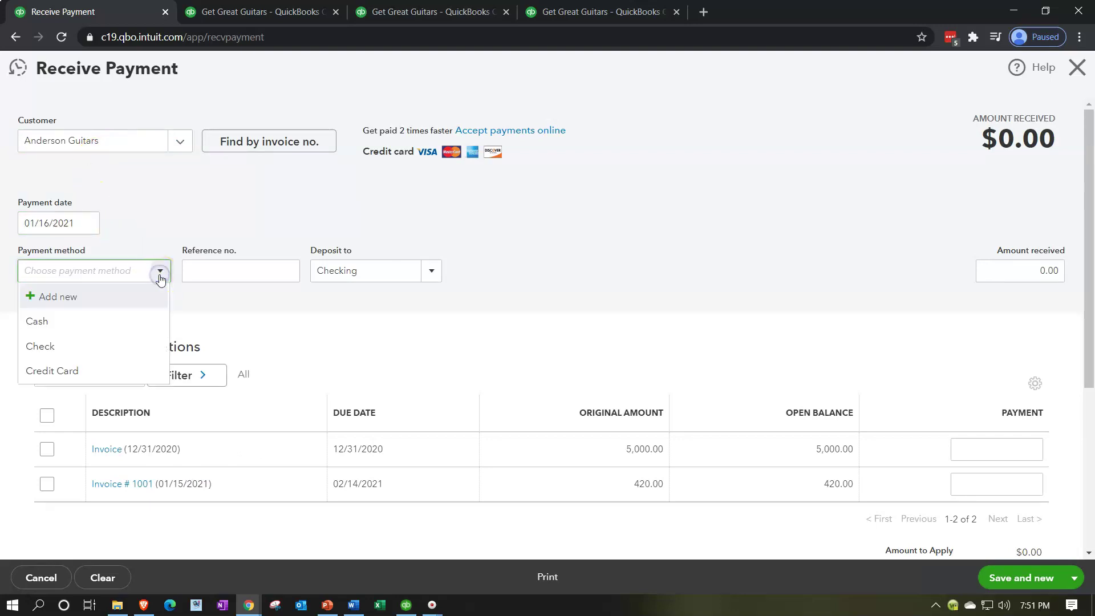
left_click(124, 323)
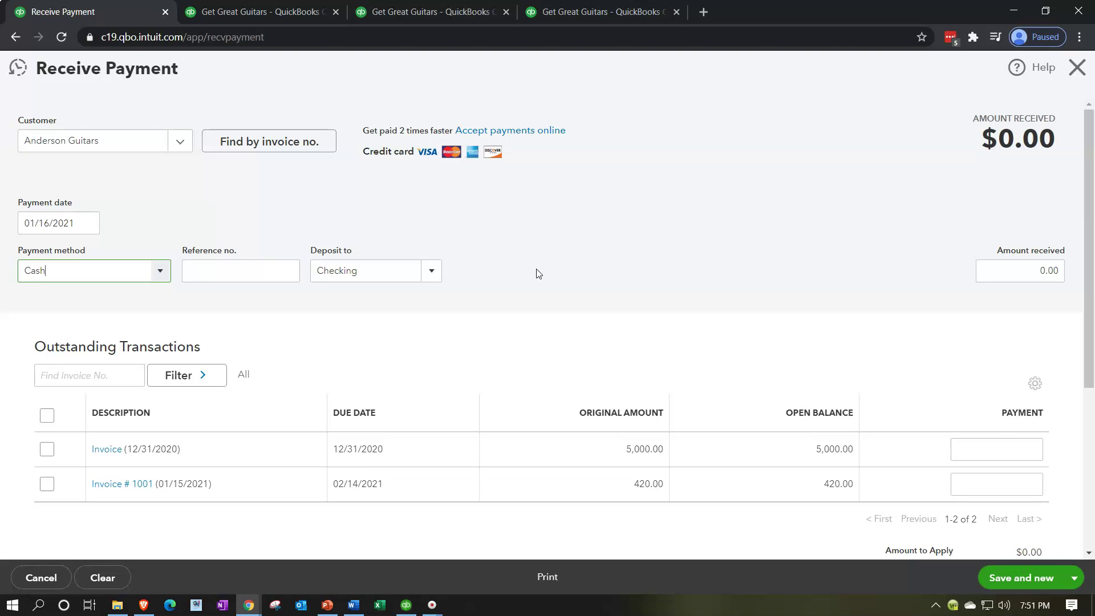
left_click(463, 288)
left_click(430, 275)
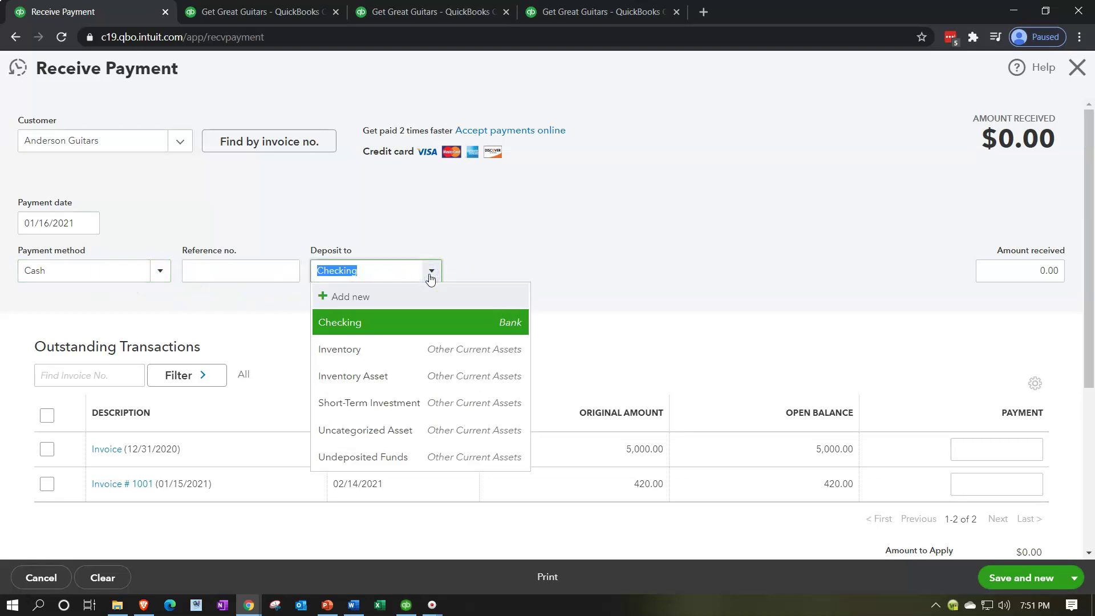
left_click(376, 330)
left_click(390, 460)
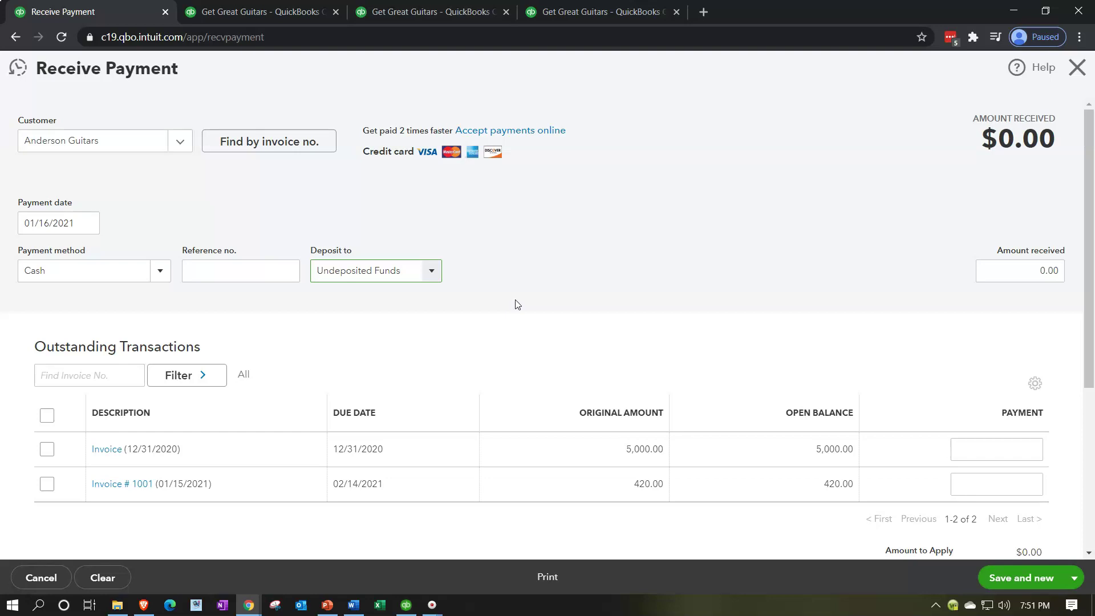
left_click(432, 271)
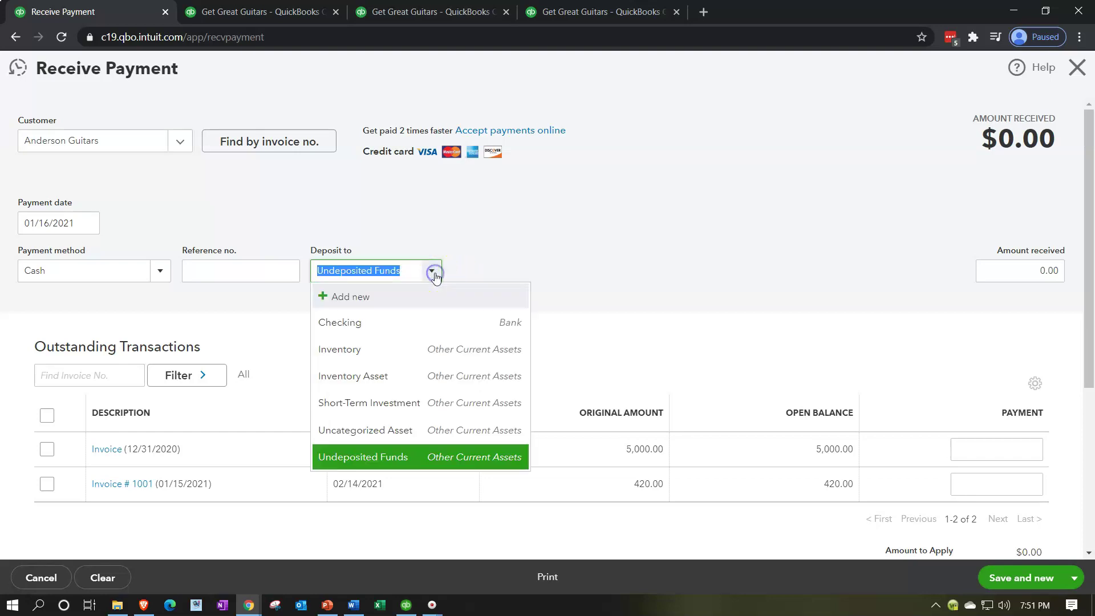
left_click_drag(402, 290, 393, 320)
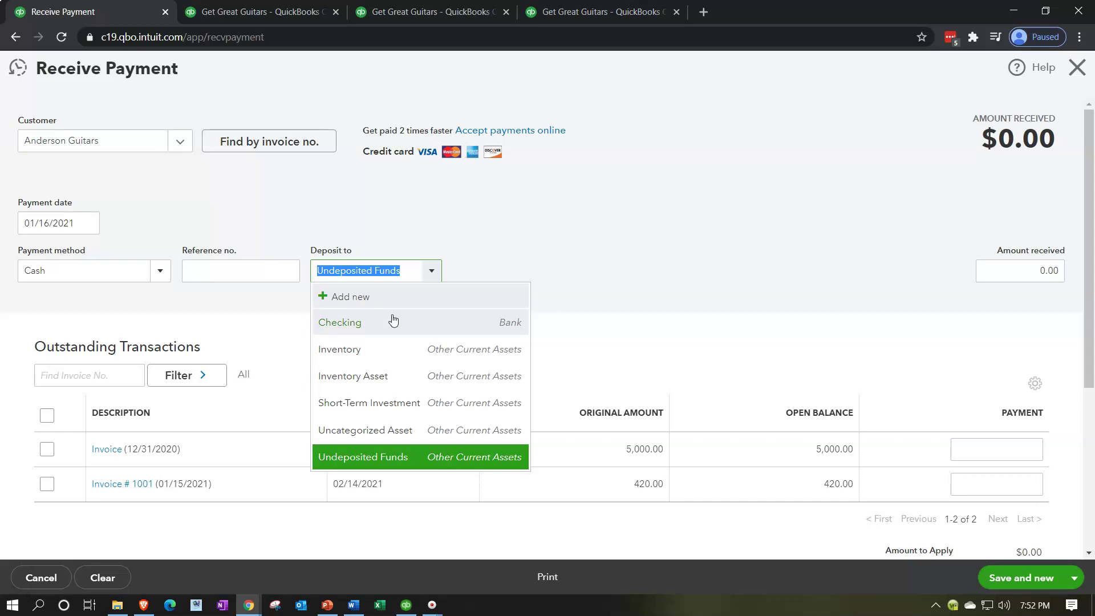
left_click(628, 273)
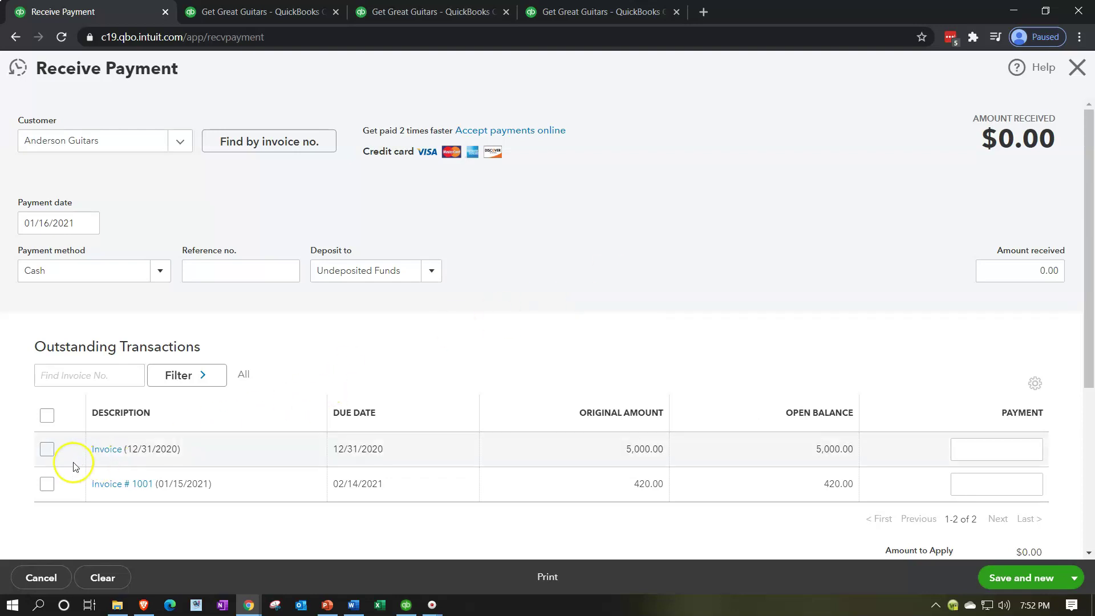
Apply the payment to the outstanding invoice dated 12/31/2020.
left_click(48, 451)
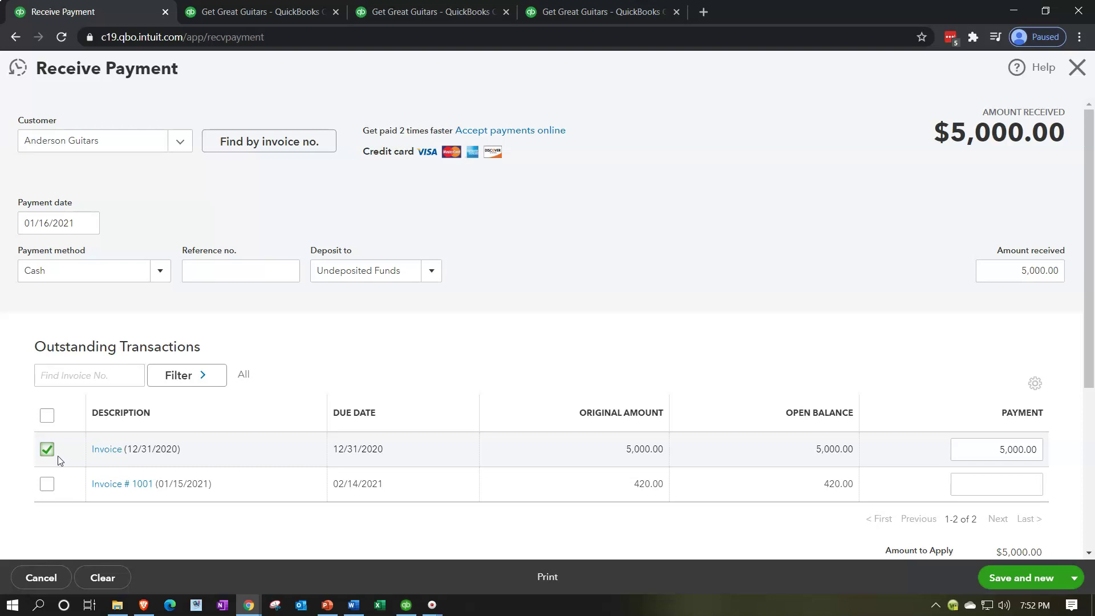
Save and close the Anderson Guitars payment applied to the 12/31/2020 invoice.
left_click(108, 456)
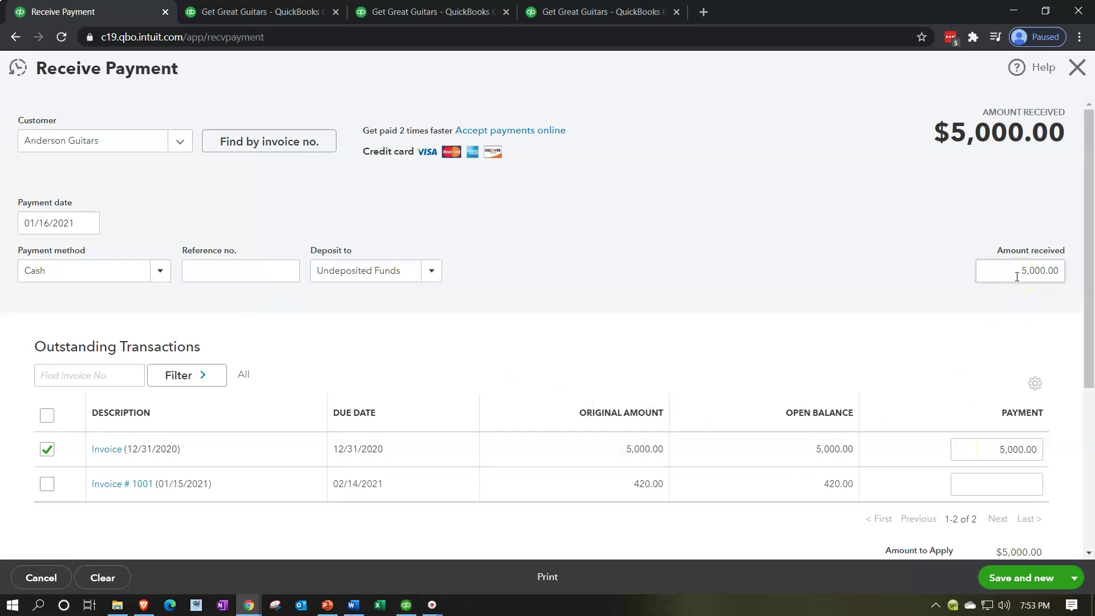
left_click(890, 447)
left_click(975, 446)
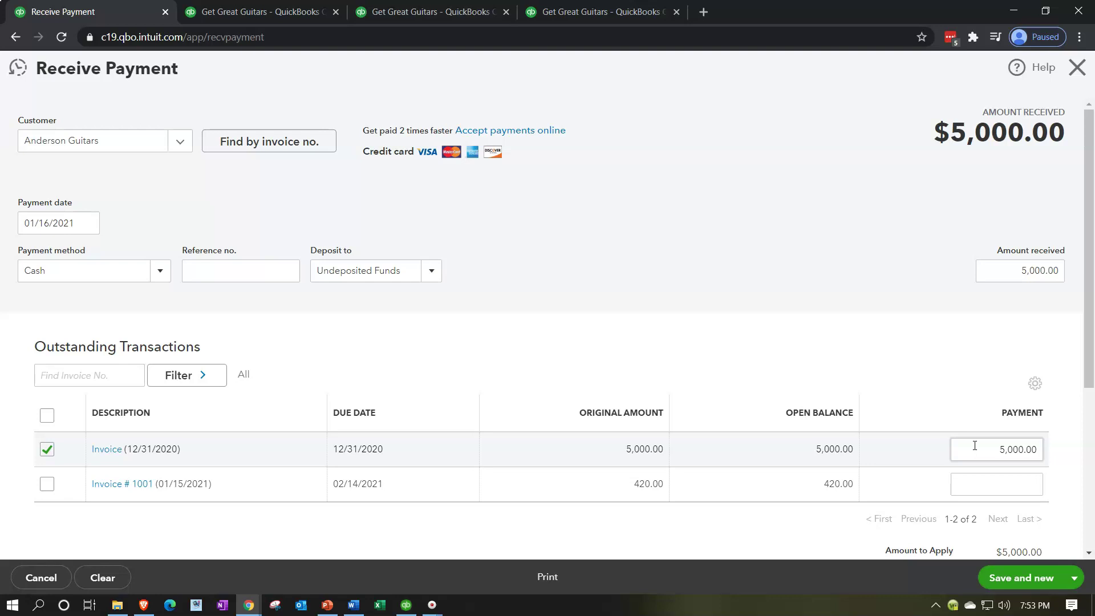
left_click(1074, 579)
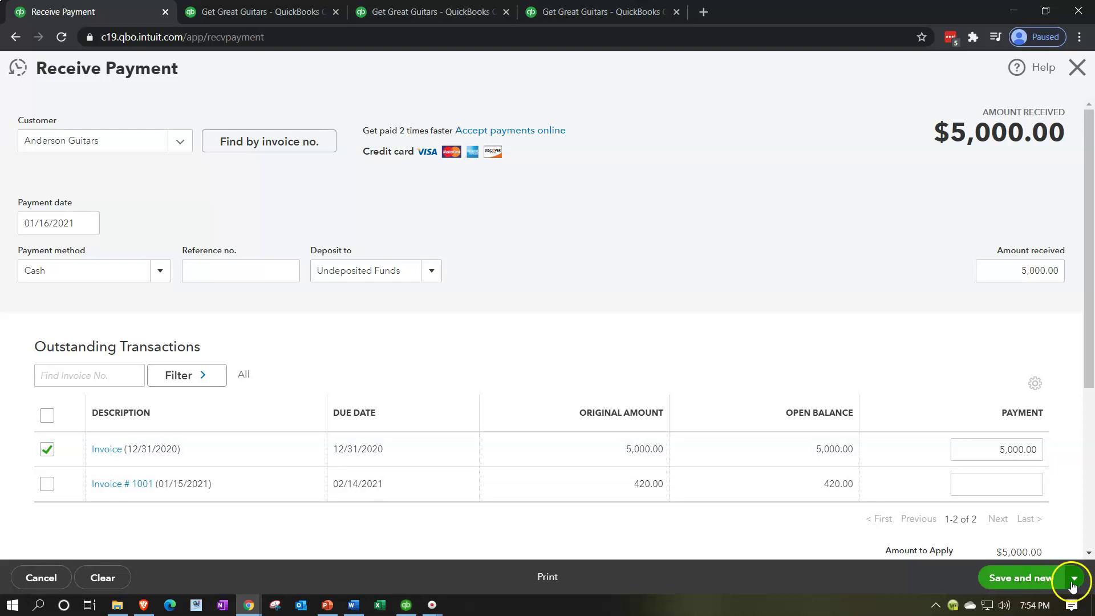
left_click(1014, 540)
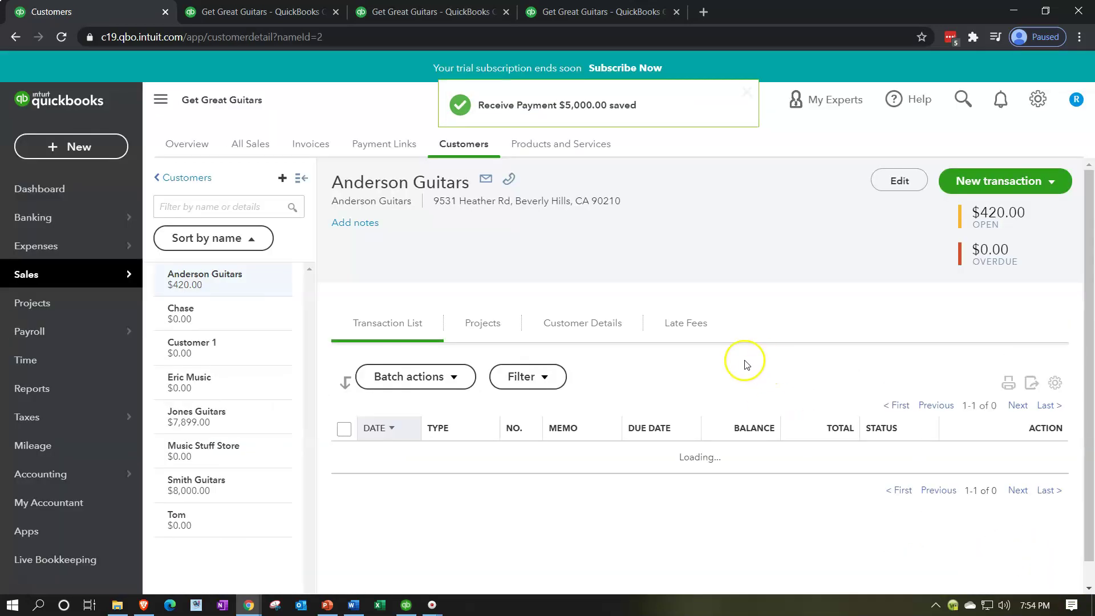
Rerun the 2021 Balance Sheet report and examine its current assets at a larger size.
left_click(248, 12)
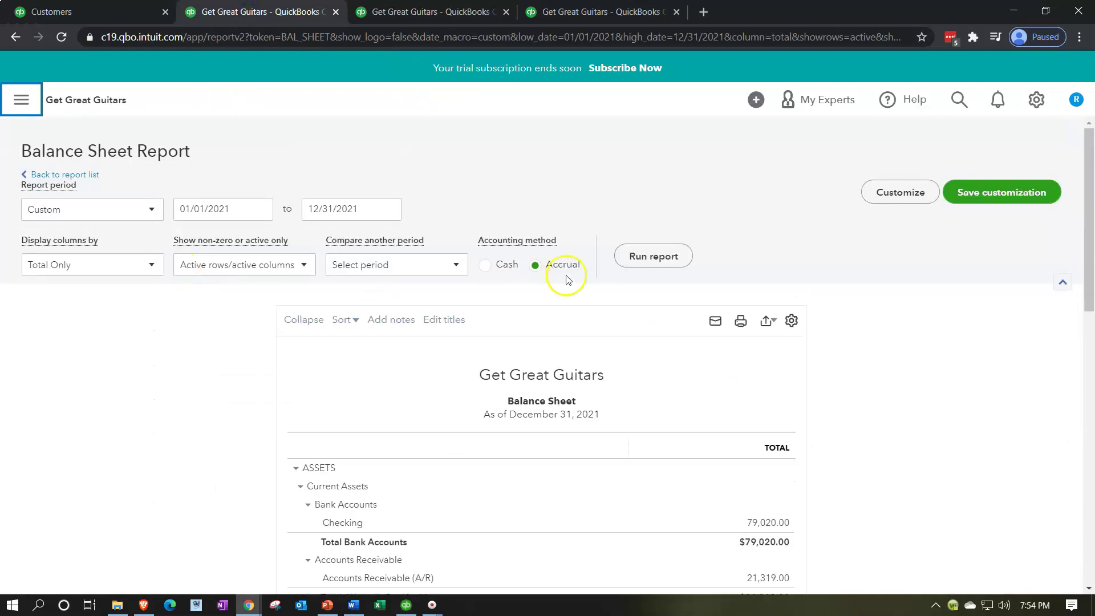
left_click(626, 258)
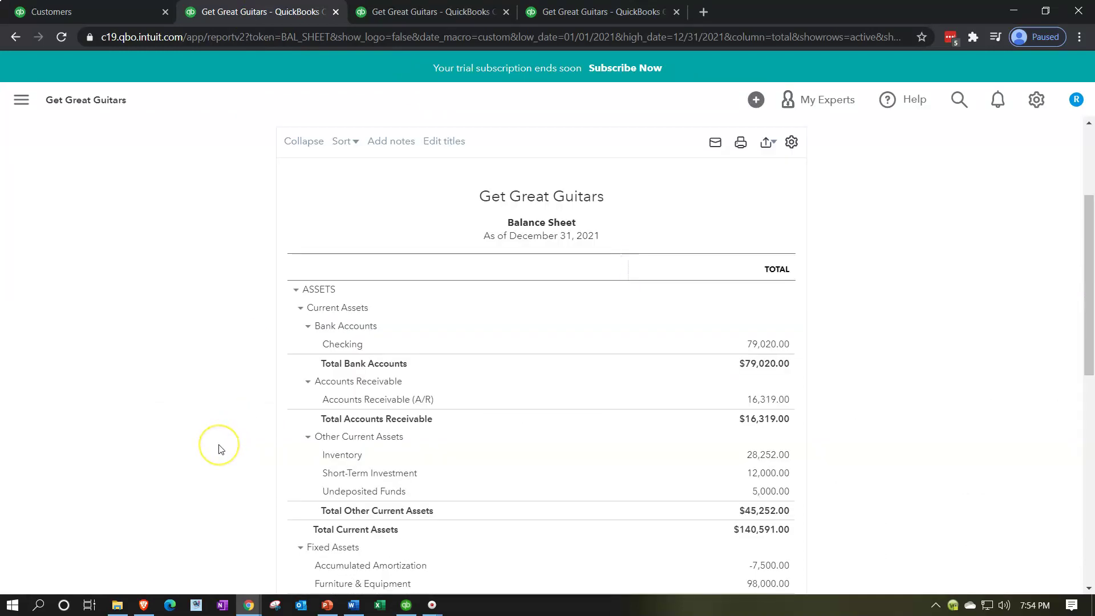
key("ctrl+plus")
key("ctrl+plus")
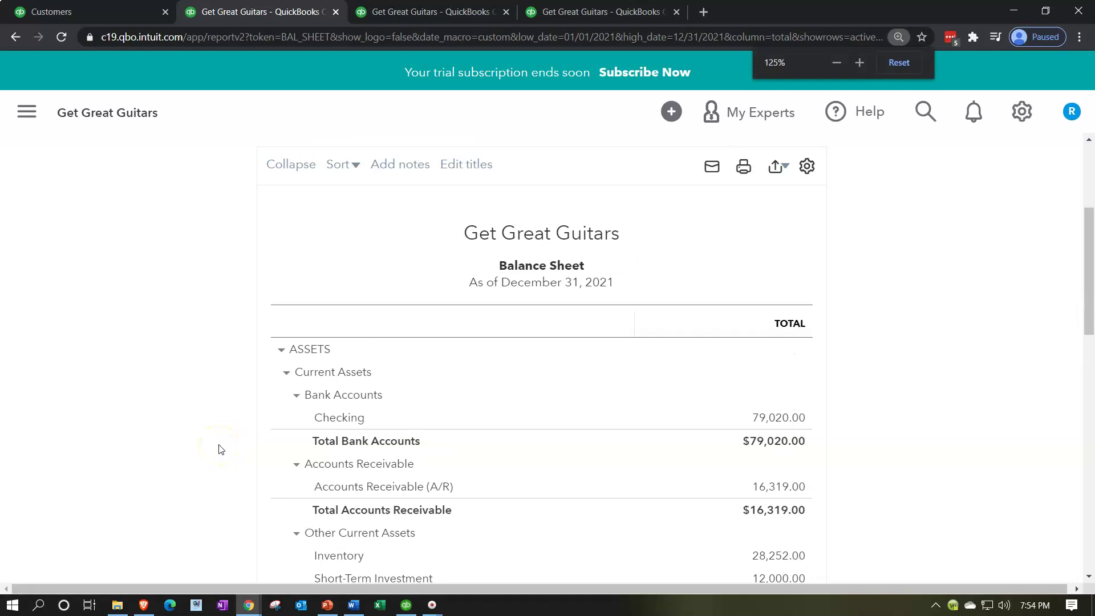
scroll(222, 450, "down", 3)
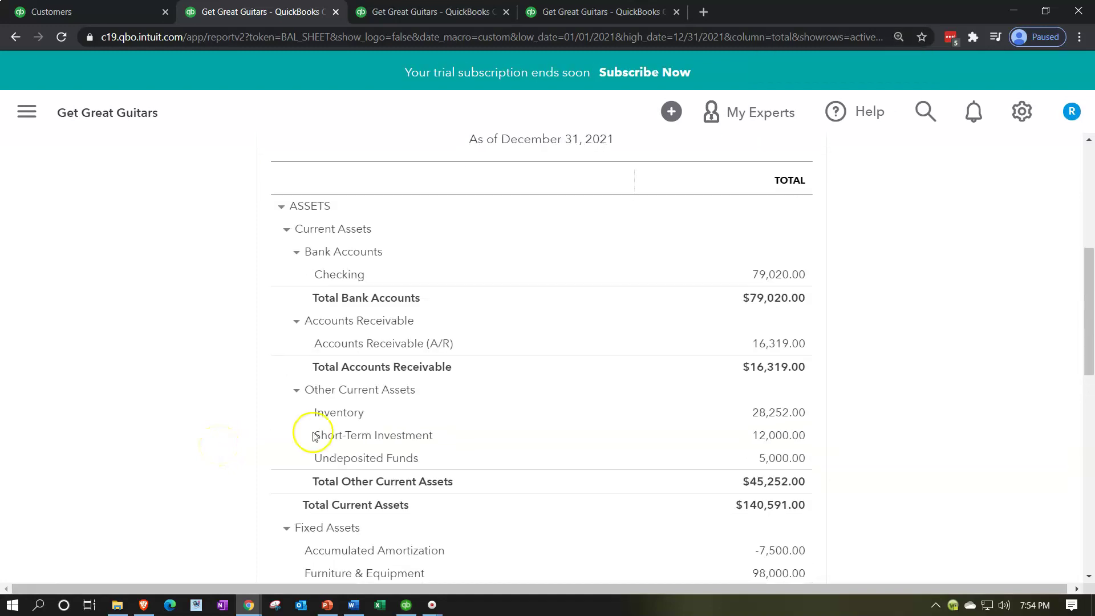
Drill down from Undeposited Funds to the Anderson Guitars payment and return to the Balance Sheet.
left_click(764, 463)
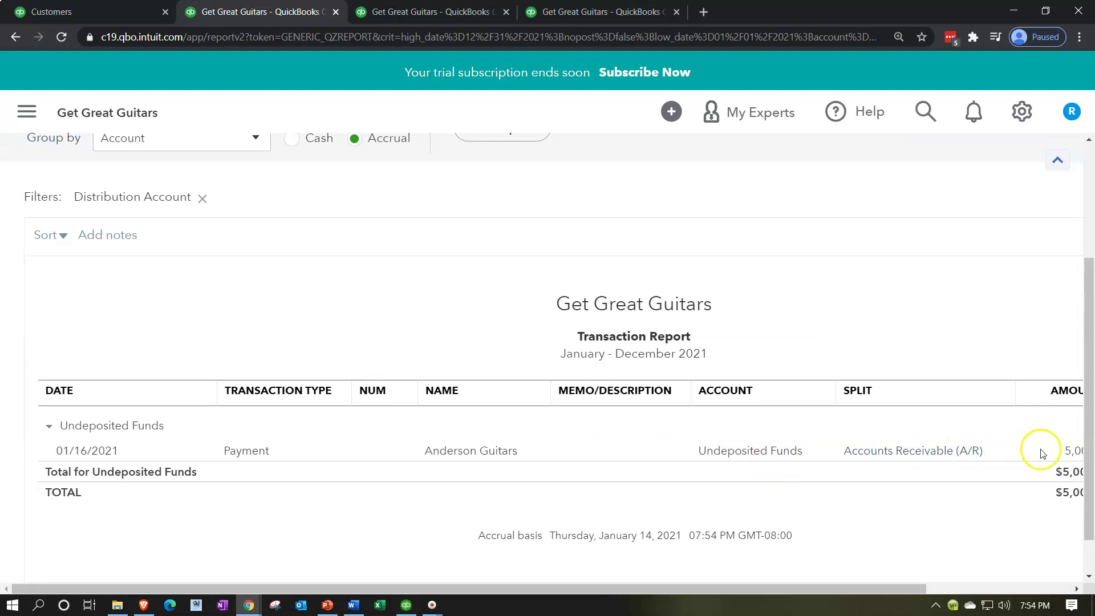
left_click(1069, 455)
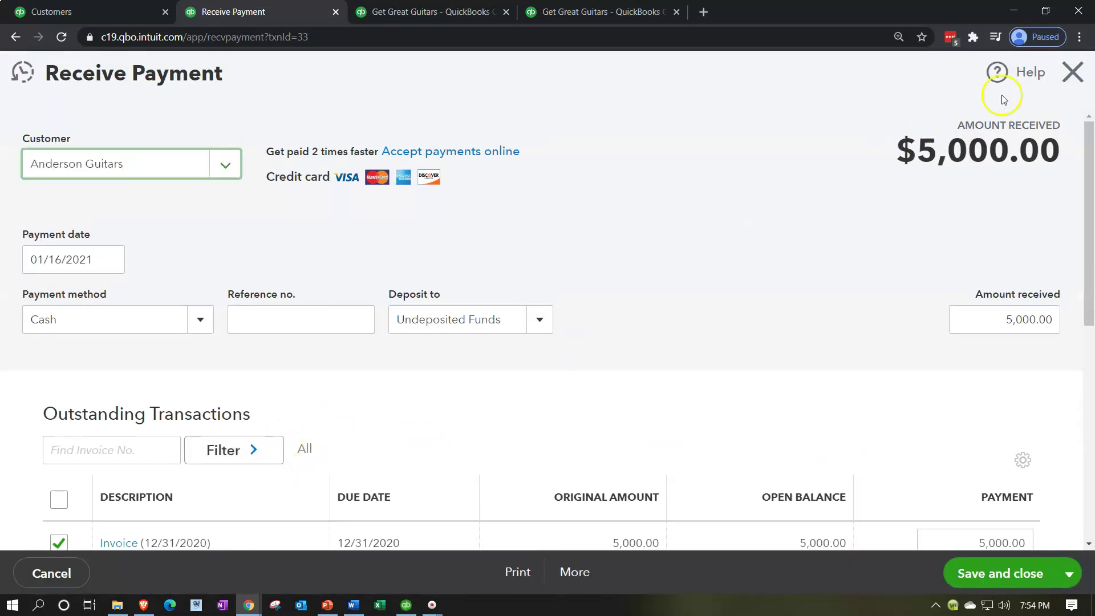
left_click(1062, 73)
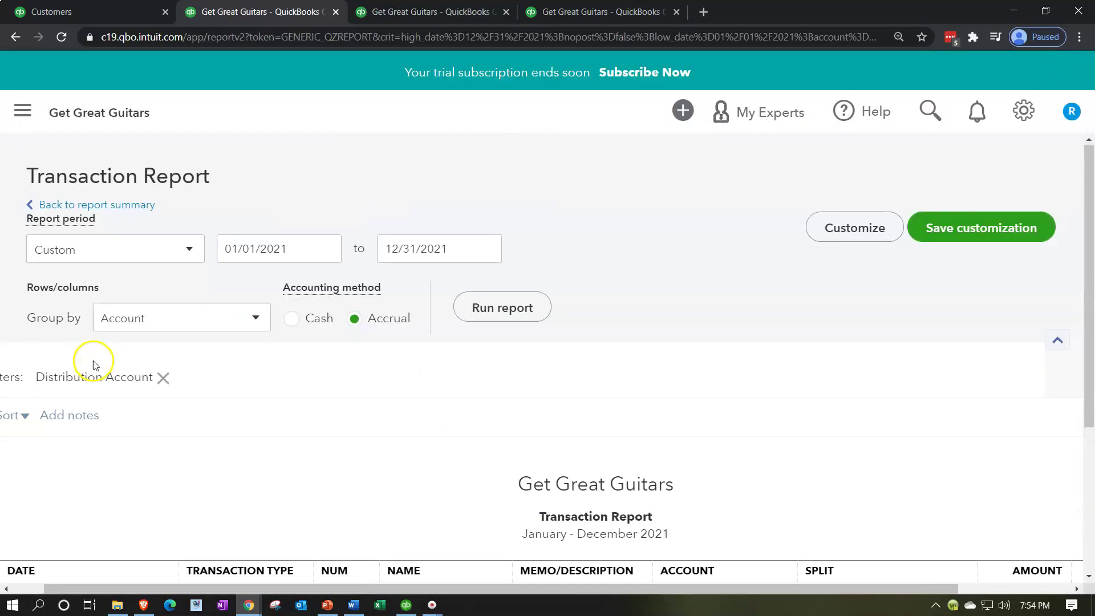
left_click(120, 206)
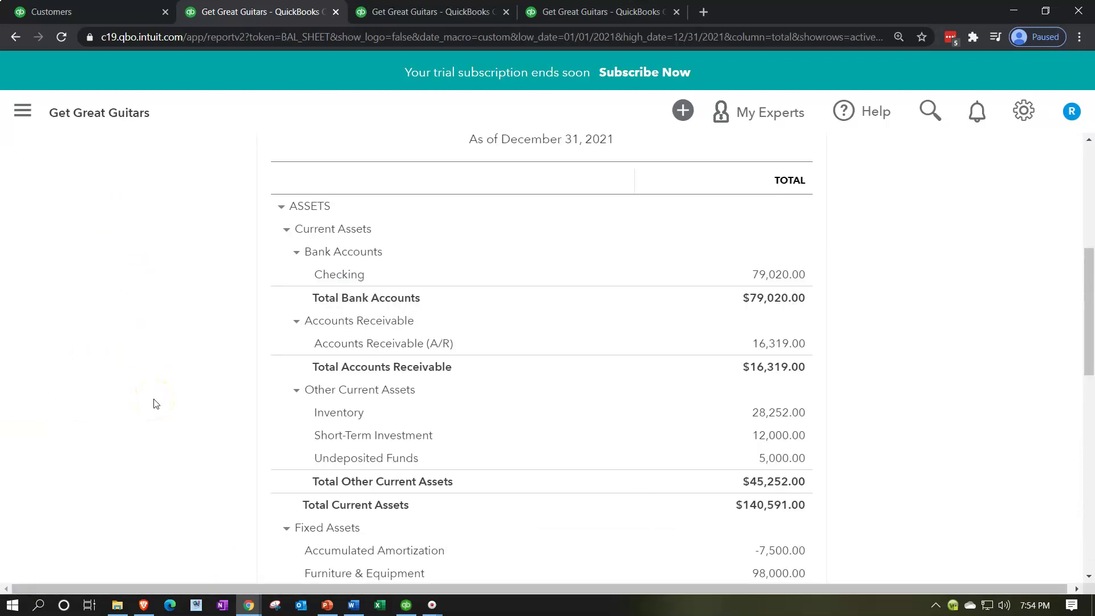
Open the Accounts Receivable (A/R) transaction detail from the Balance Sheet and rerun it with the start date 01/01/2020.
left_click(776, 344)
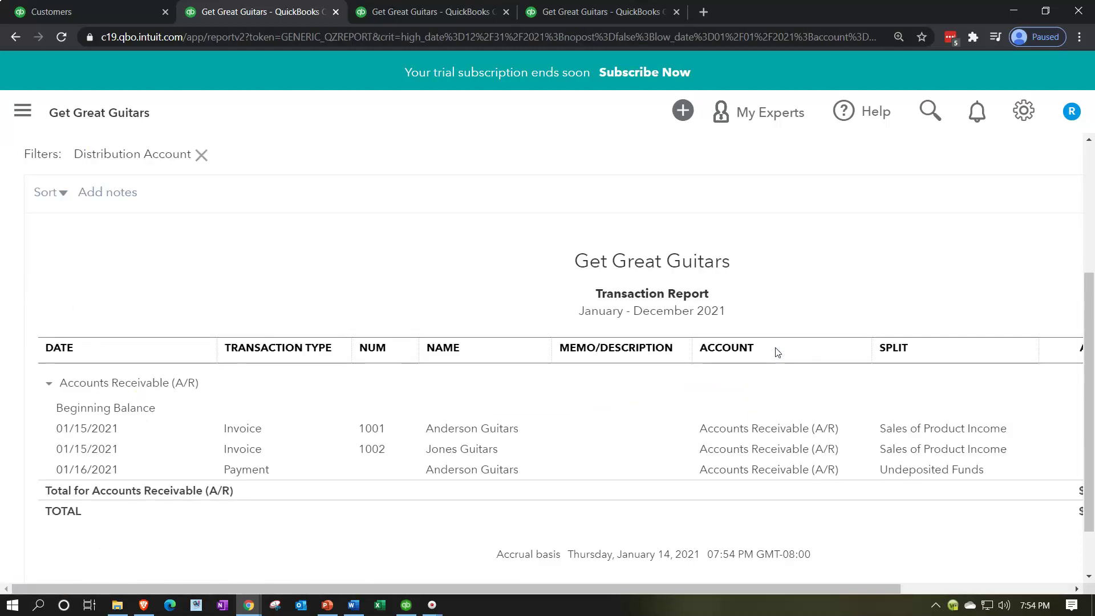
key("ctrl+minus")
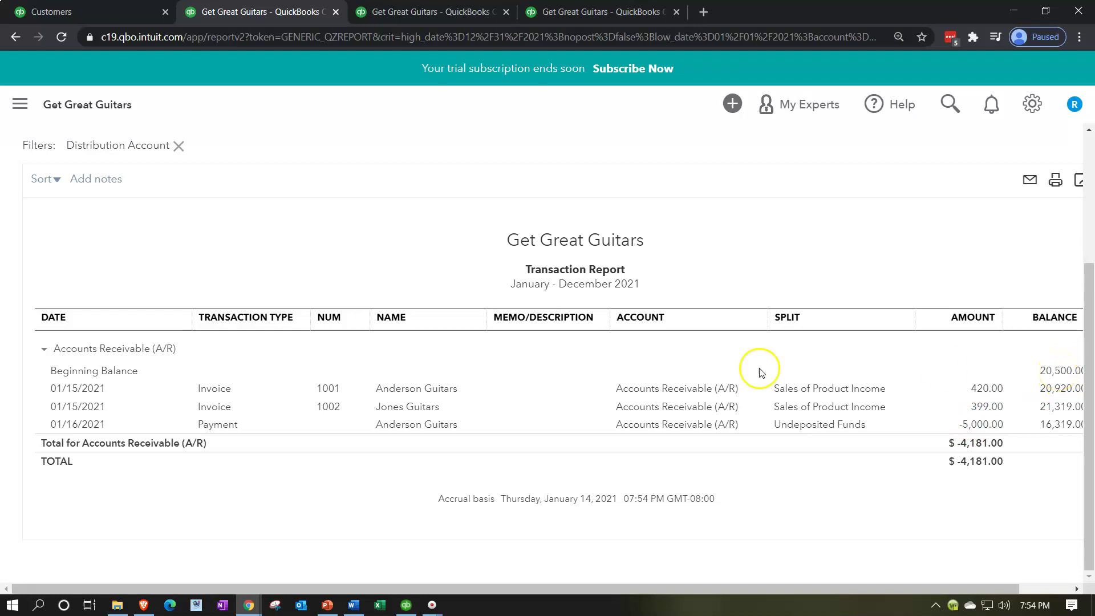
scroll(305, 433, "up", 3)
left_click(260, 229)
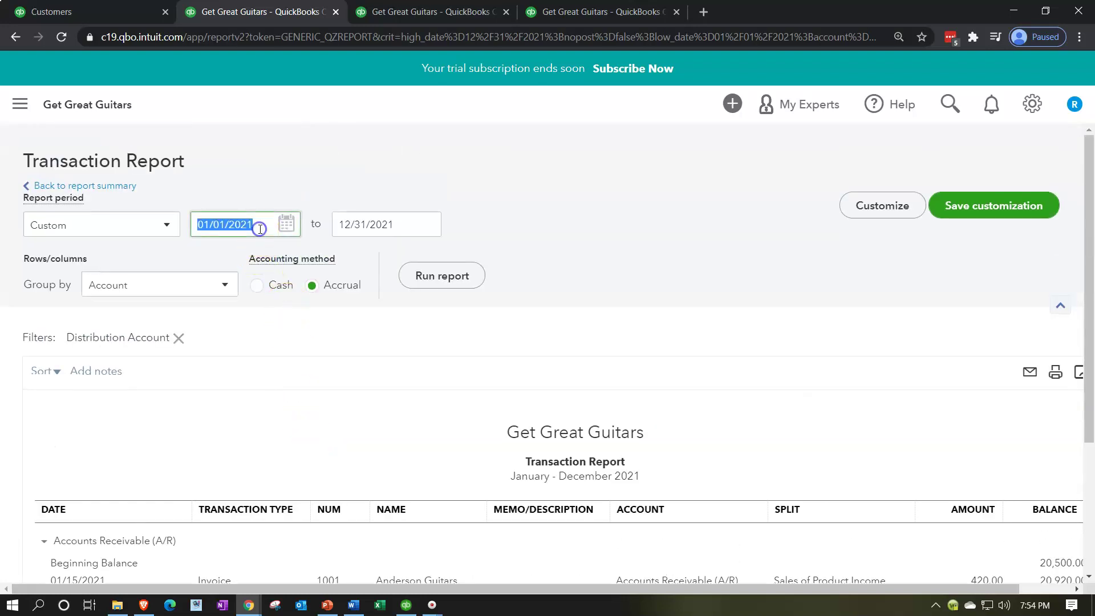
left_click(260, 229)
type("0")
key("Tab")
left_click(426, 271)
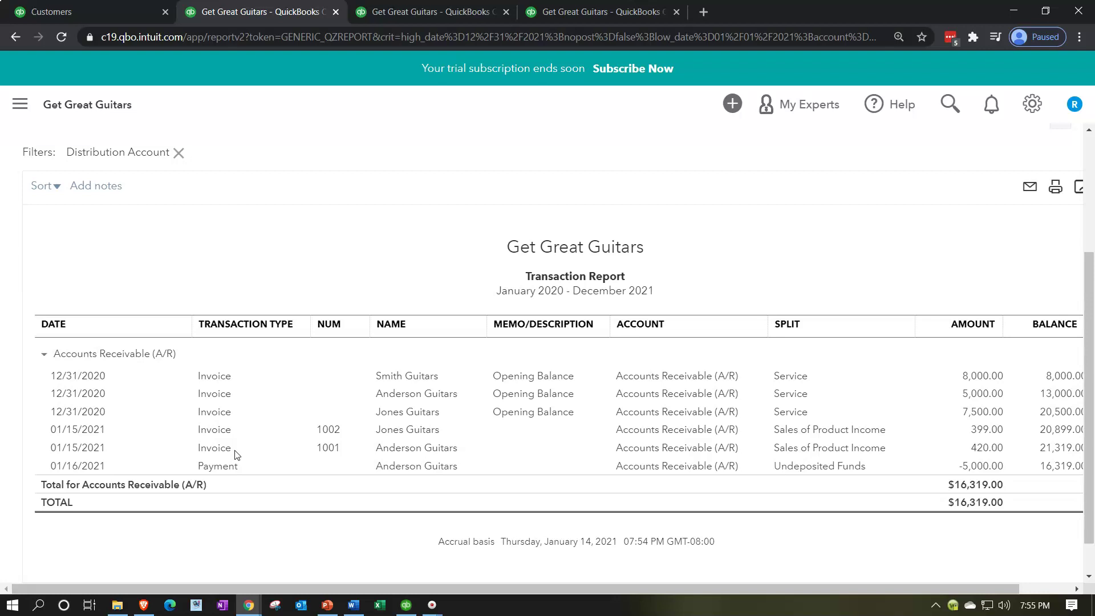
Return to the Balance Sheet summary and compare it with the 2021 Profit and Loss report.
left_click(242, 421)
scroll(118, 322, "up", 3)
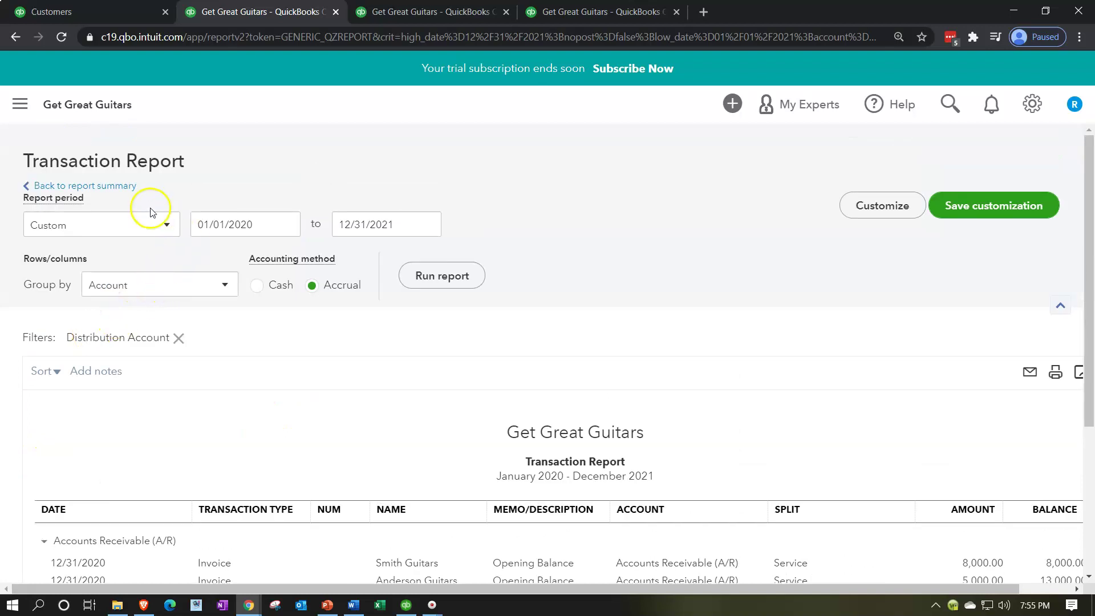
left_click(122, 186)
scroll(125, 199, "down", 5)
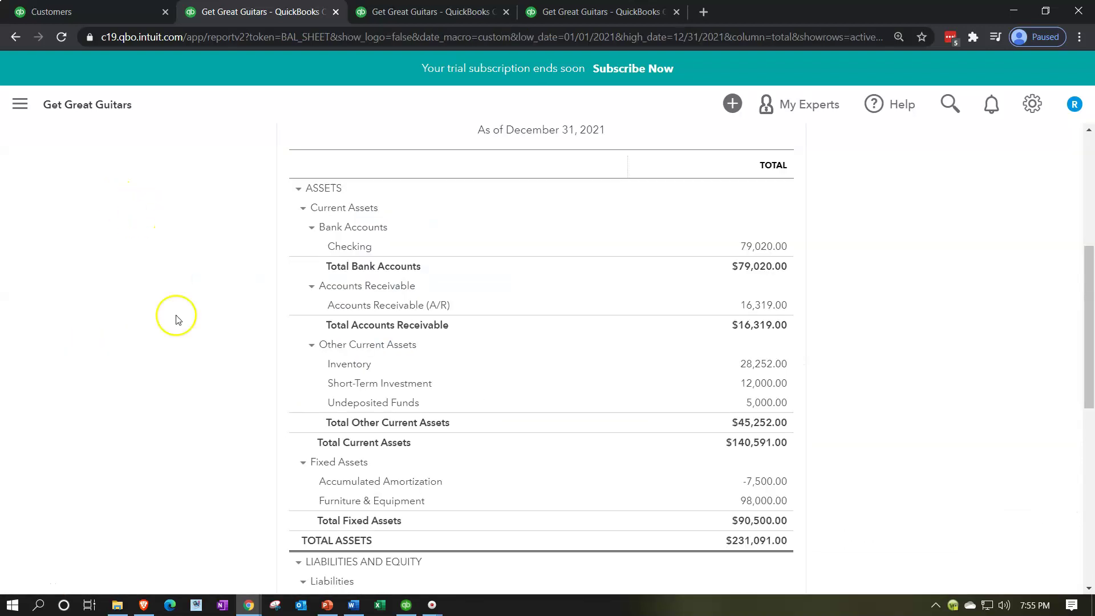
left_click(413, 15)
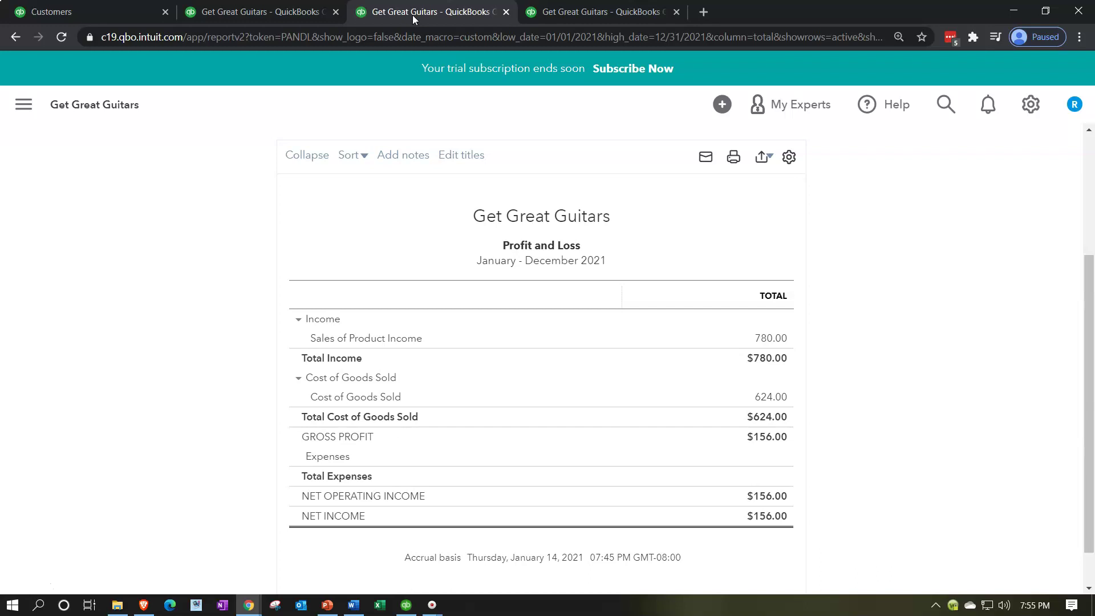
left_click(310, 10)
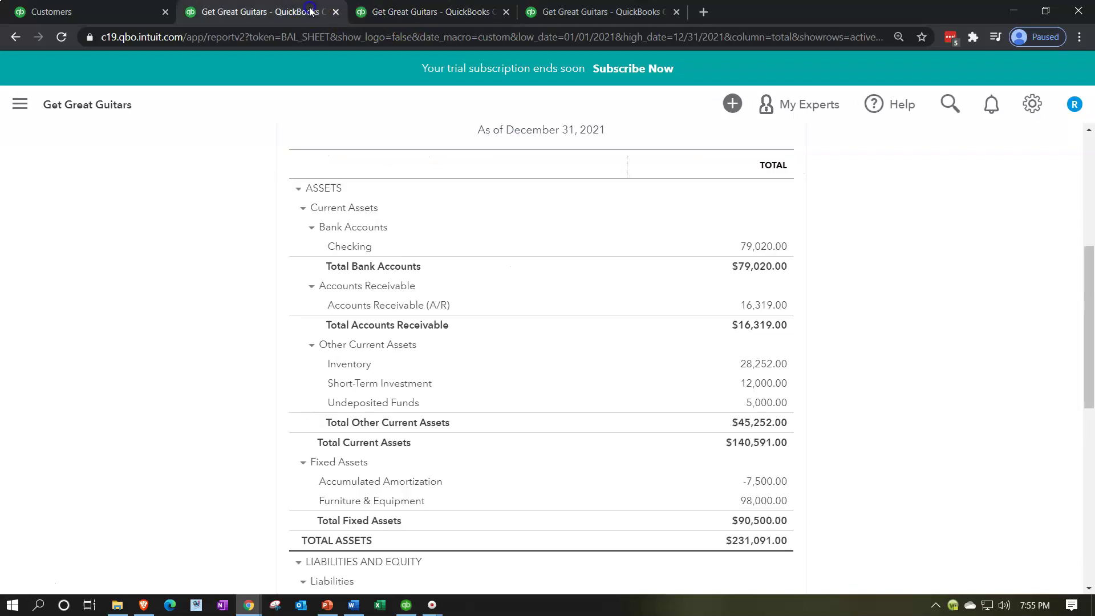
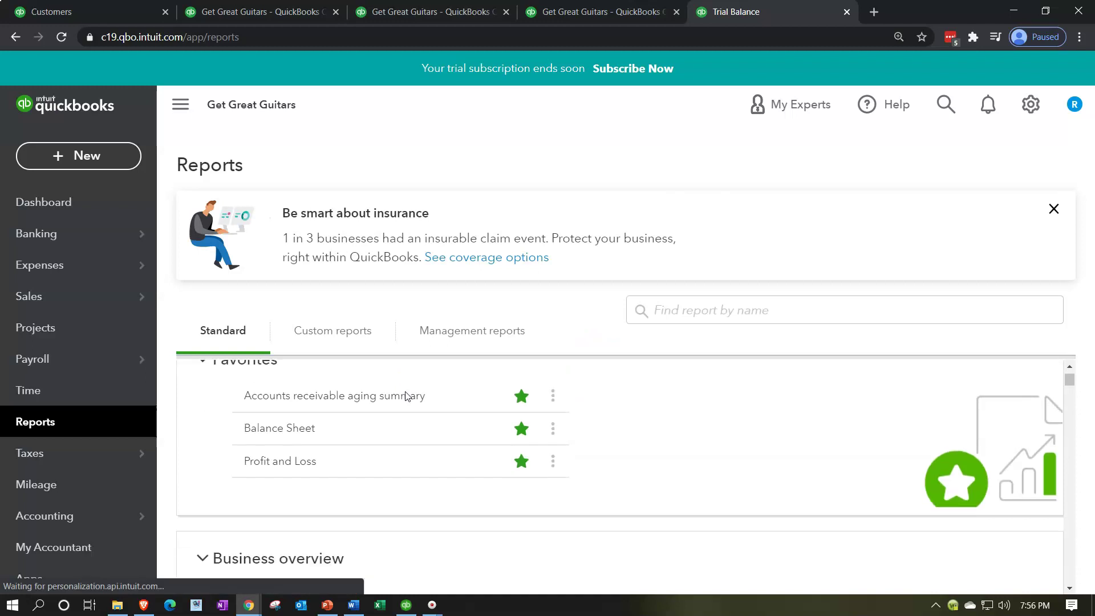
Open the Customer Balance Detail report from the standard reports and collapse the navigation menu.
scroll(407, 396, "down", 5)
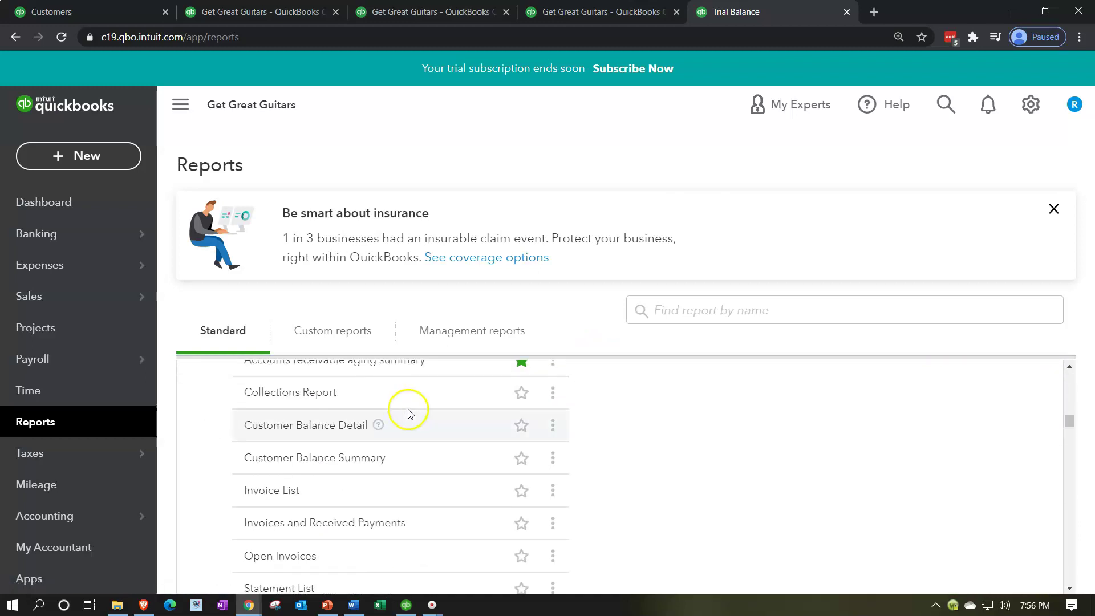
left_click(337, 425)
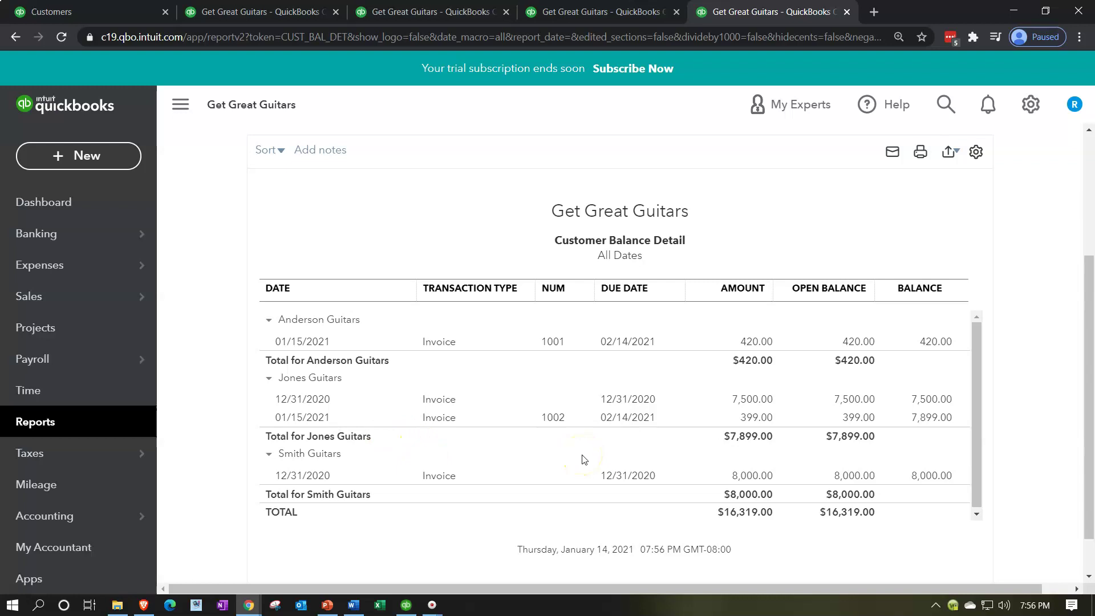
left_click(185, 110)
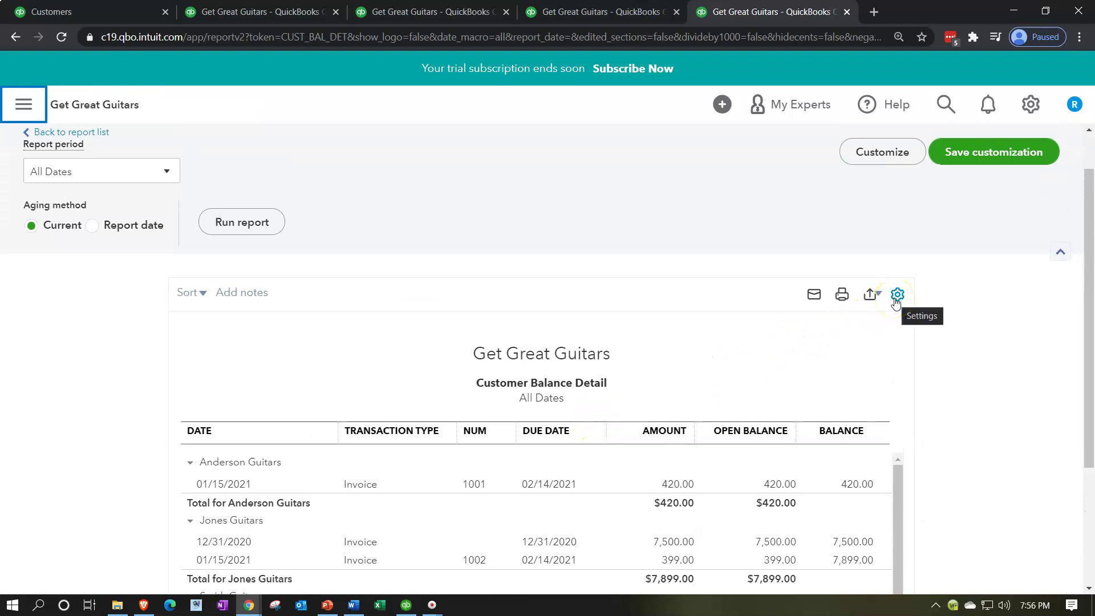
Customize the Customer Balance Detail report with the A/R Paid filter set to All and run it.
left_click(860, 158)
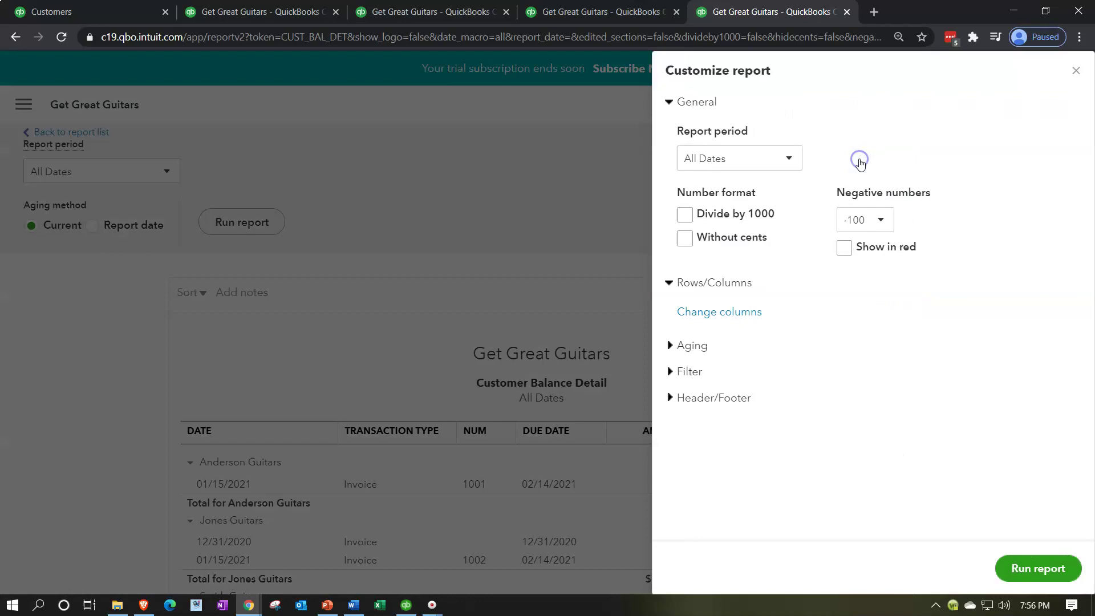
left_click(661, 374)
left_click(679, 372)
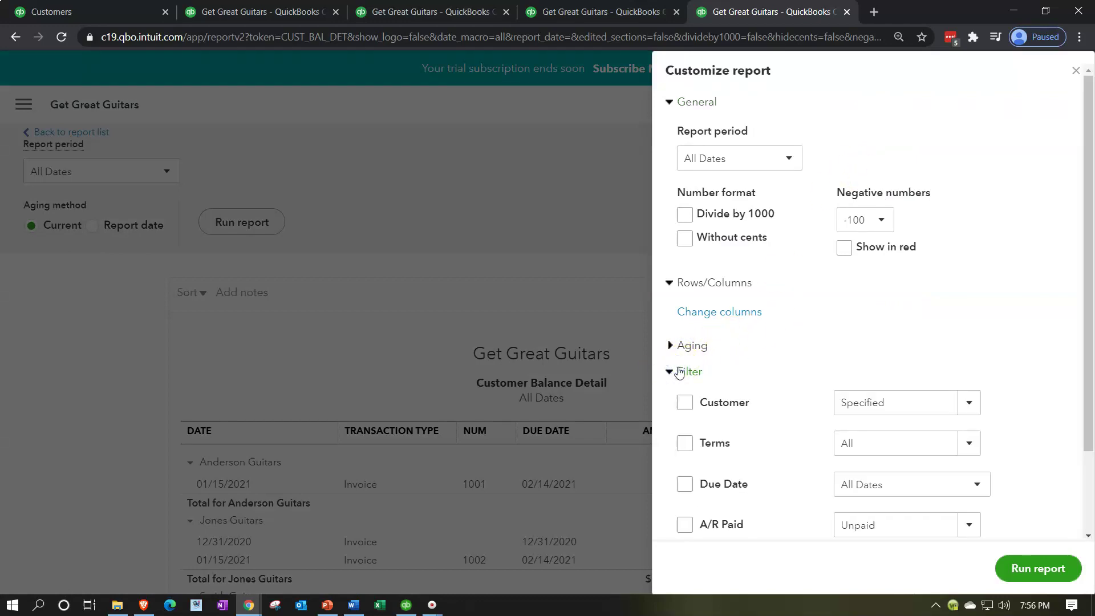
scroll(679, 372, "down", 2)
left_click(719, 355)
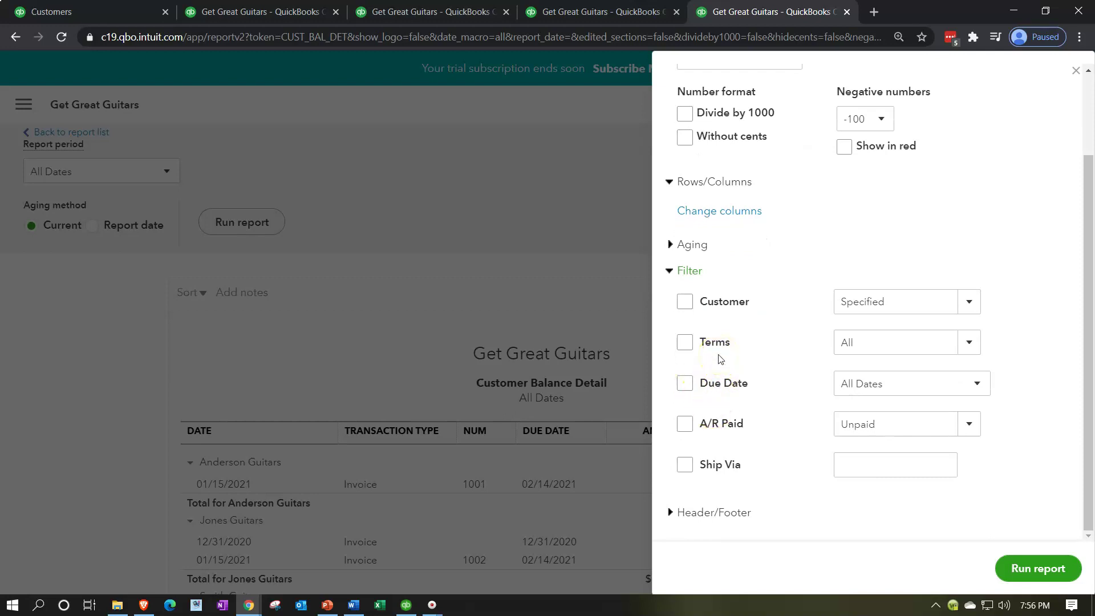
left_click(685, 424)
left_click(964, 302)
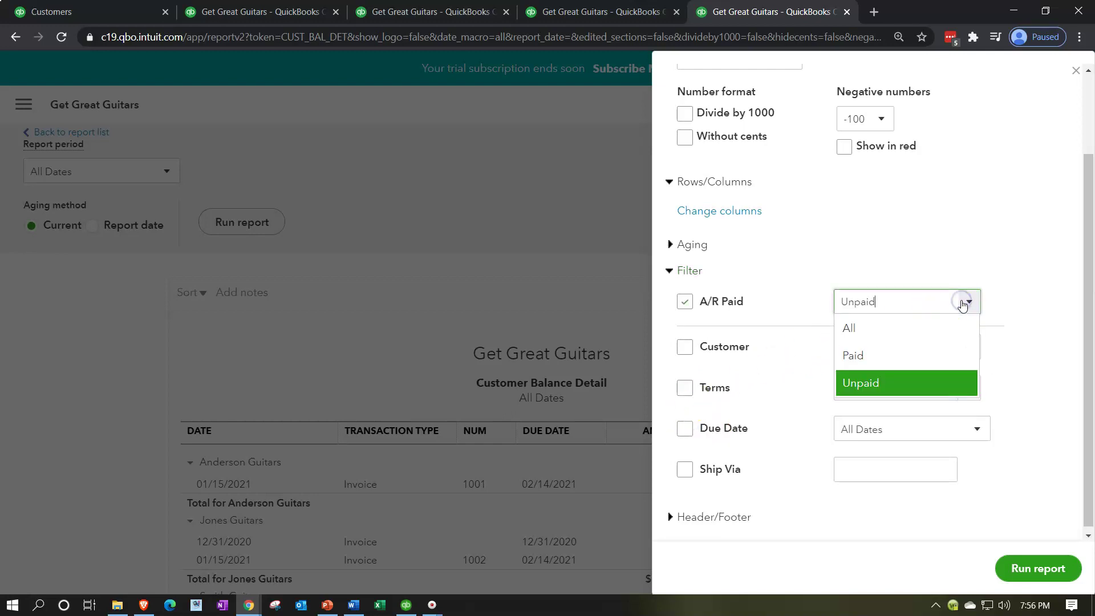
left_click(899, 324)
left_click(1037, 564)
scroll(970, 530, "down", 2)
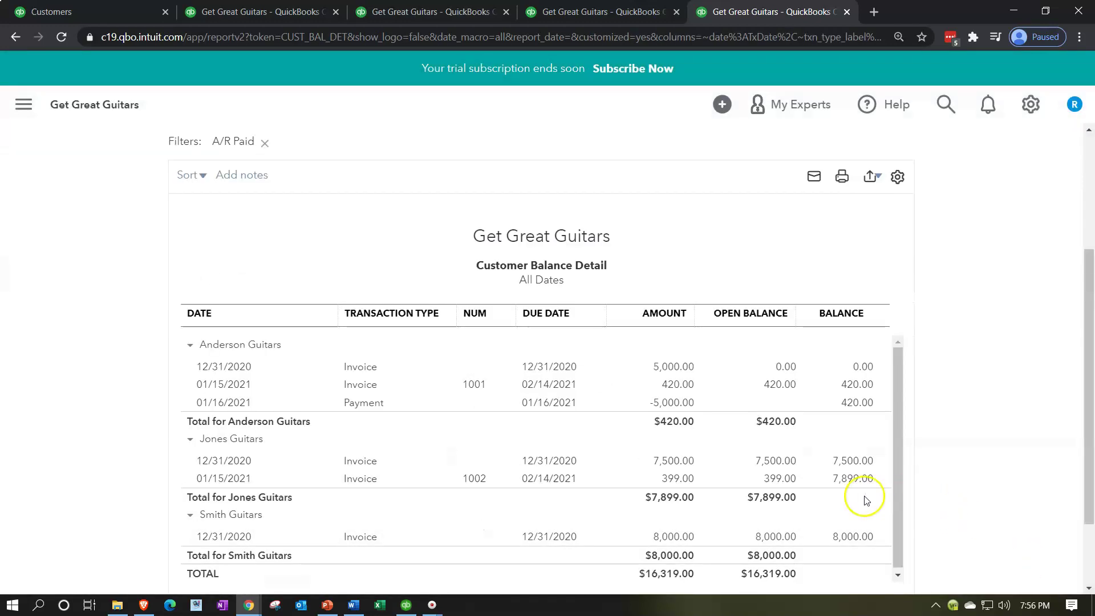
Examine the Anderson Guitars invoice and payment lines and compare the report with Accounts Receivable on the Balance Sheet.
scroll(160, 447, "down", 2)
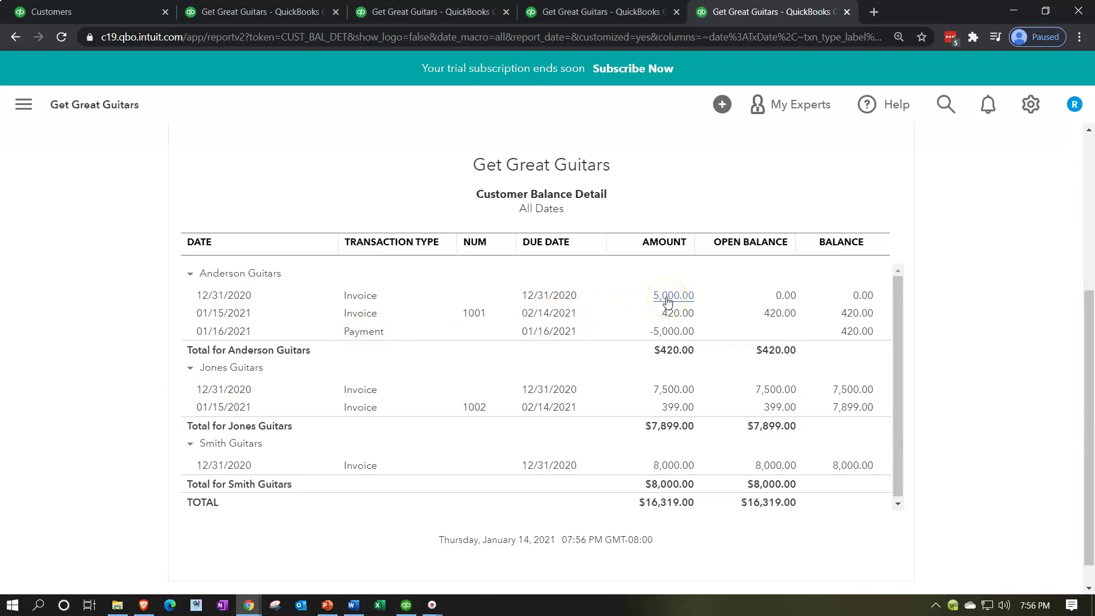
left_click(673, 331)
left_click(284, 18)
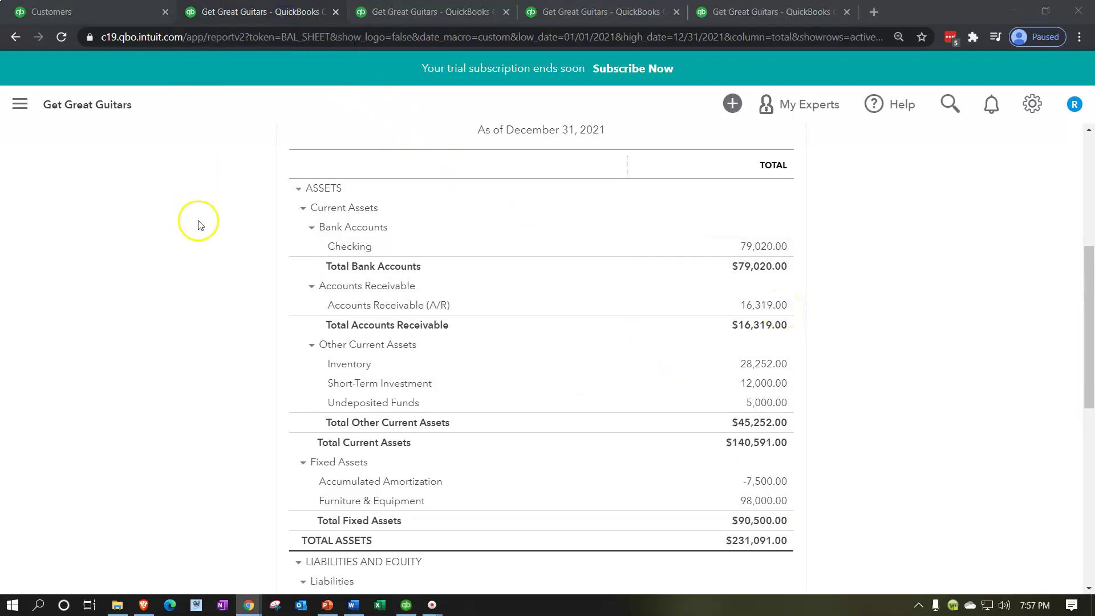
Review the Anderson Guitars transactions and the sales invoices list, and return to the customer list.
left_click(109, 17)
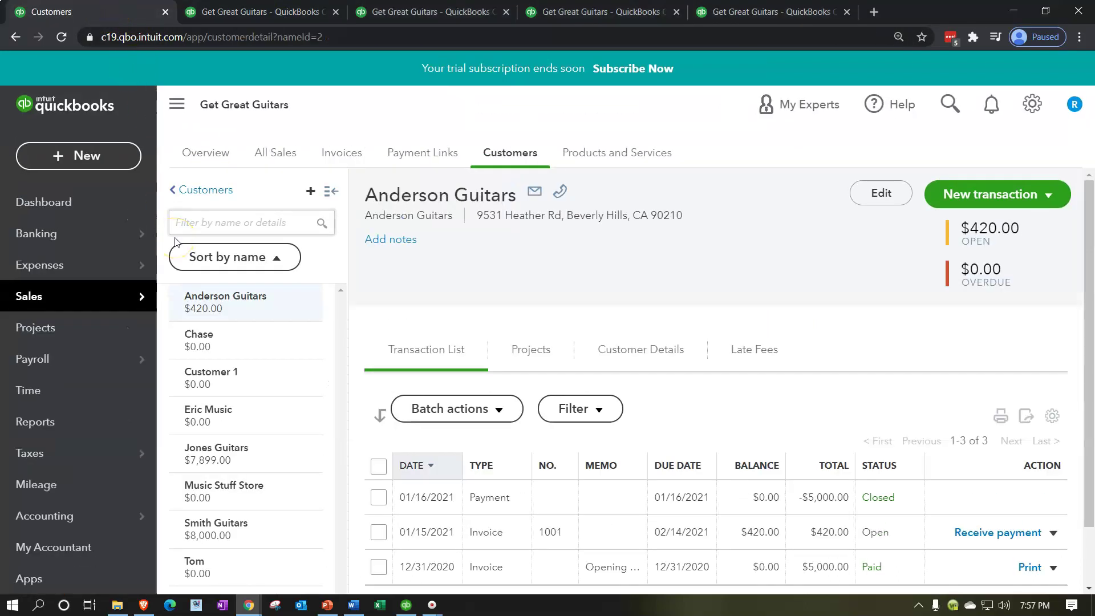
left_click(60, 300)
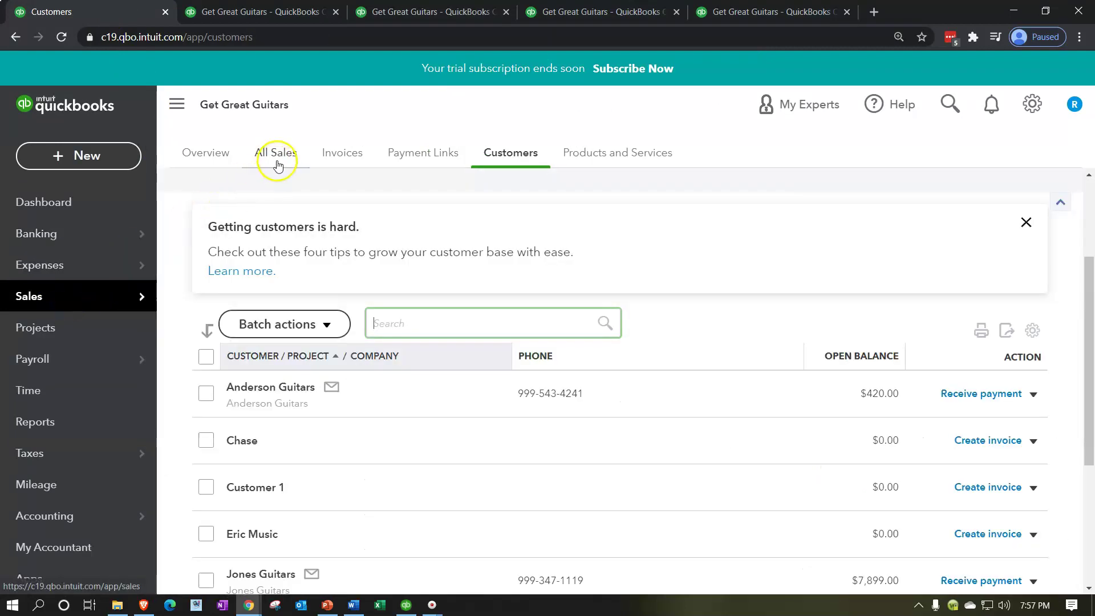
left_click(325, 153)
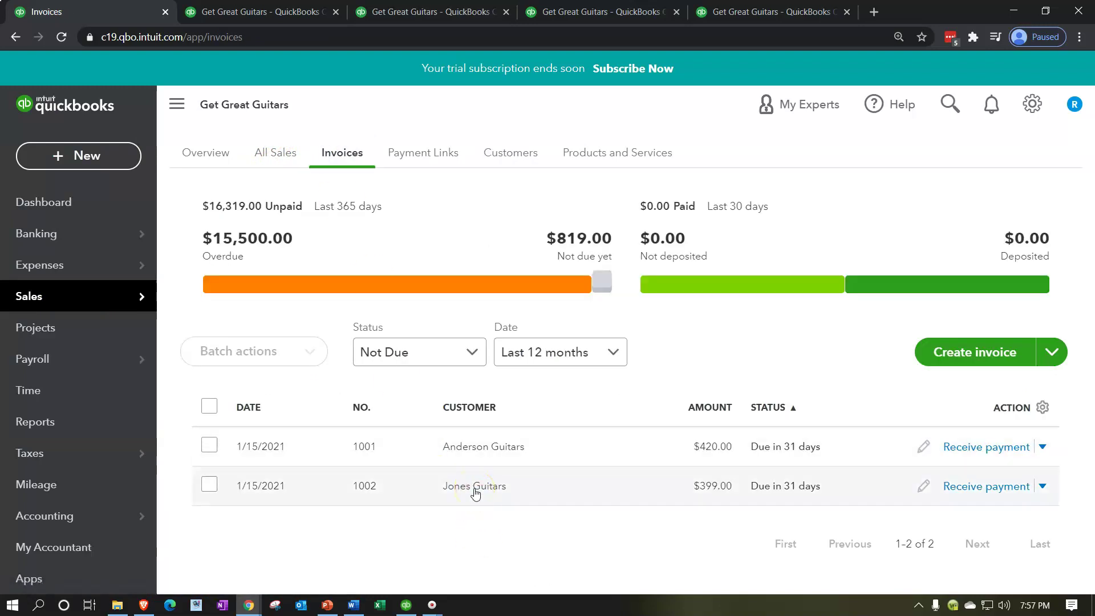
left_click(507, 157)
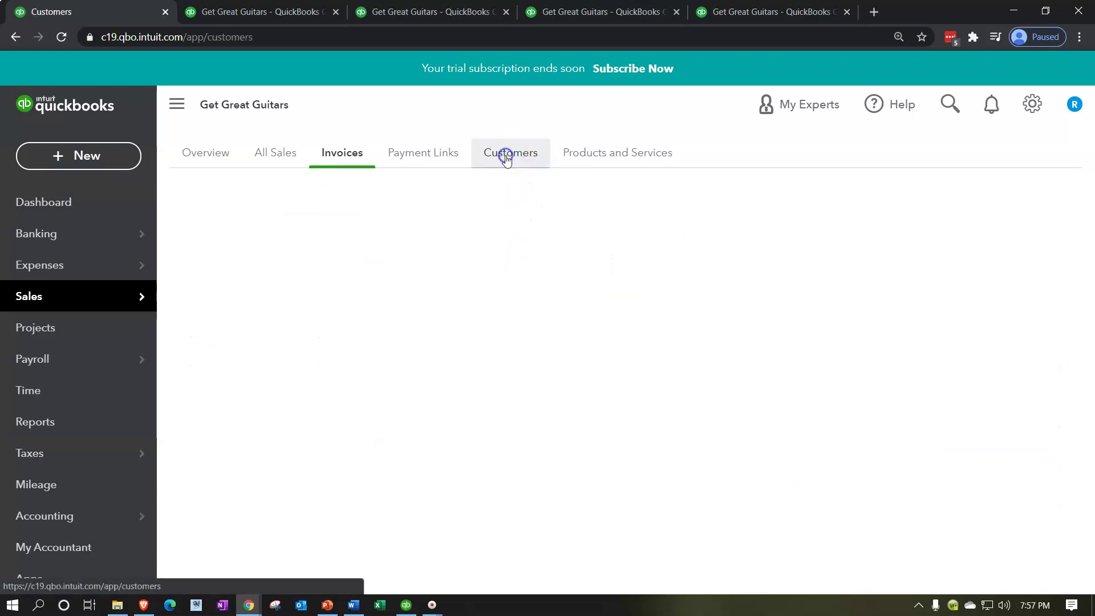
Open the Jones Guitars customer record and start receiving payment for its overdue 12/31/2020 invoice.
scroll(455, 293, "down", 5)
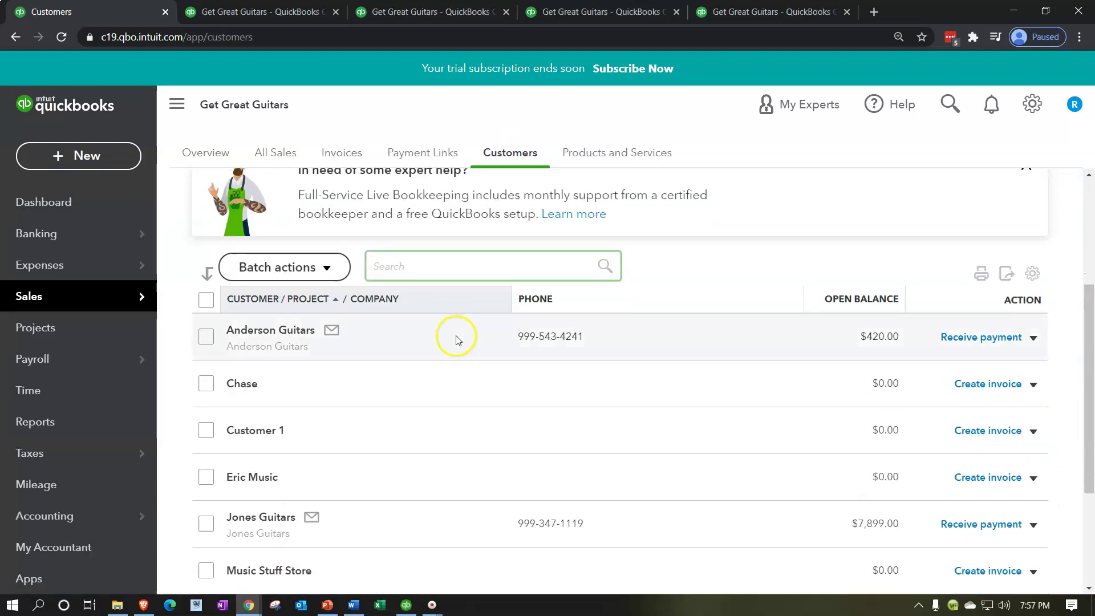
scroll(456, 342, "down", 2)
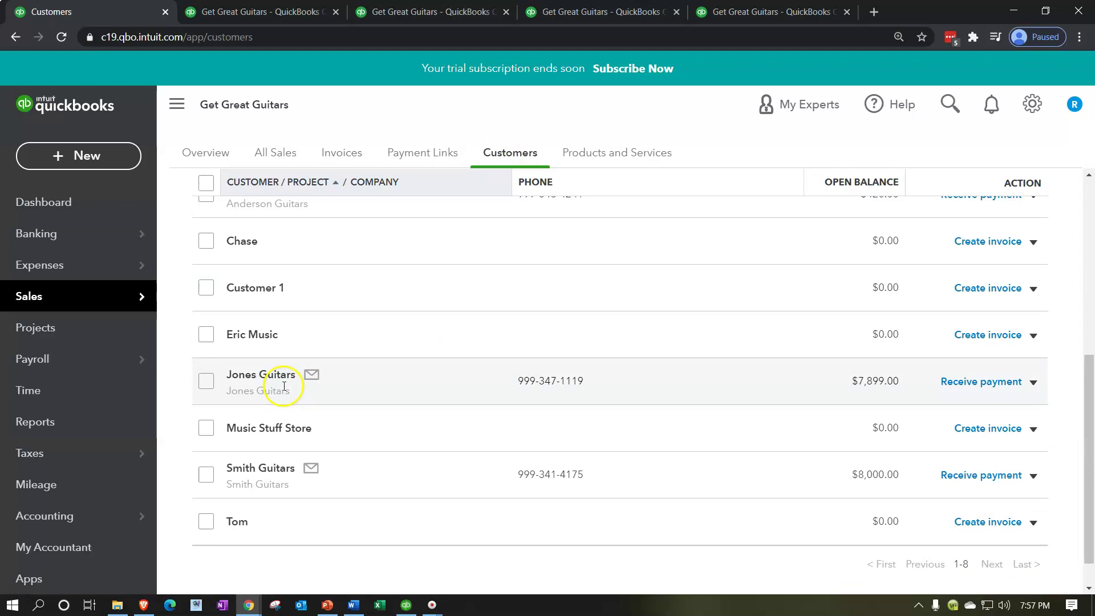
left_click(265, 382)
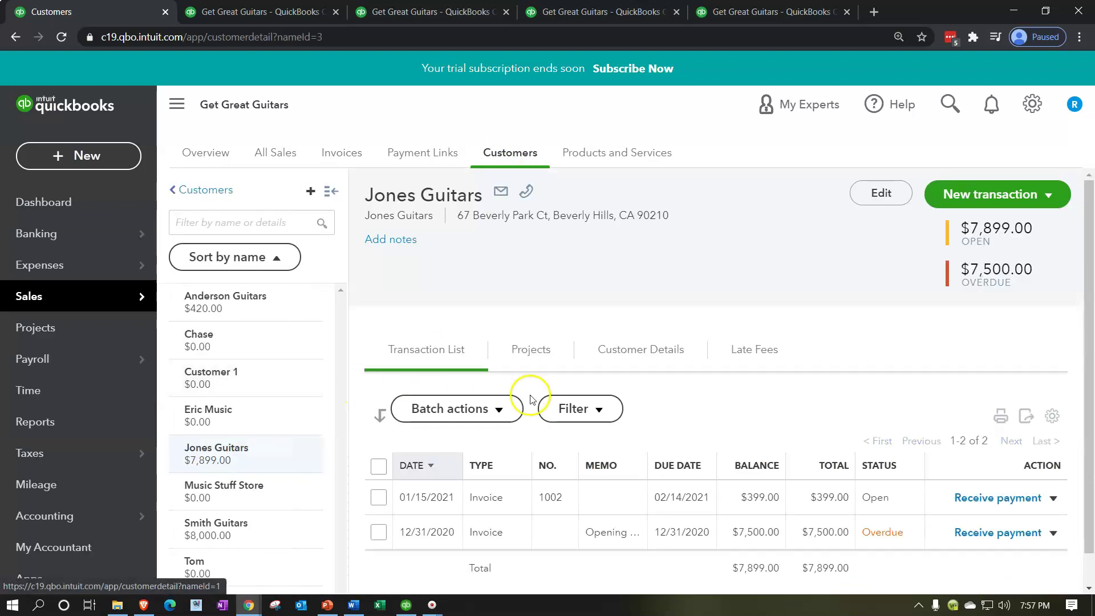
scroll(533, 416, "down", 1)
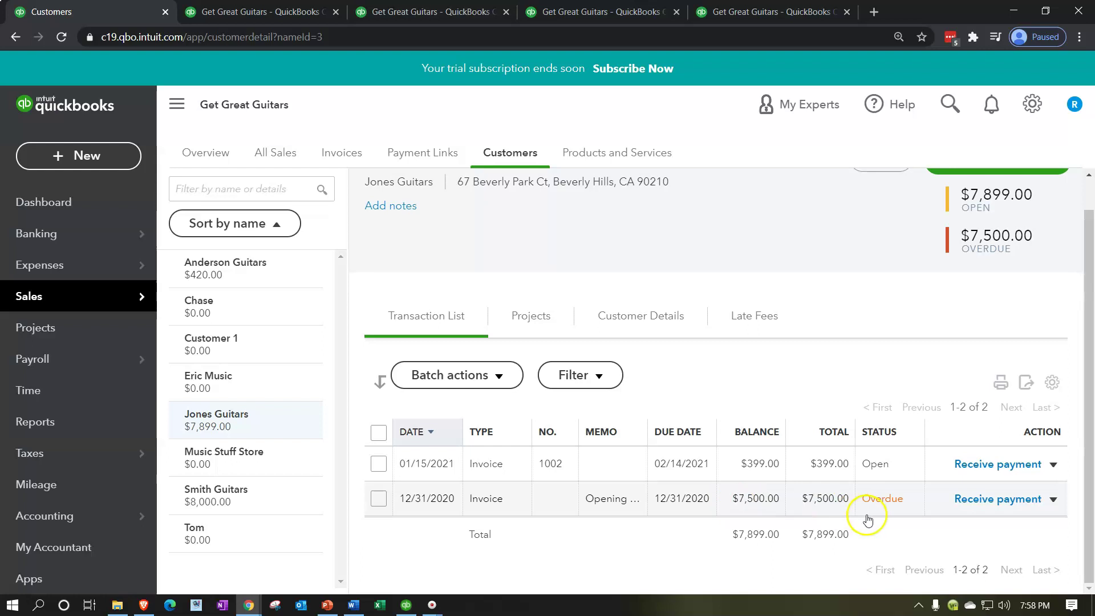
left_click(1054, 500)
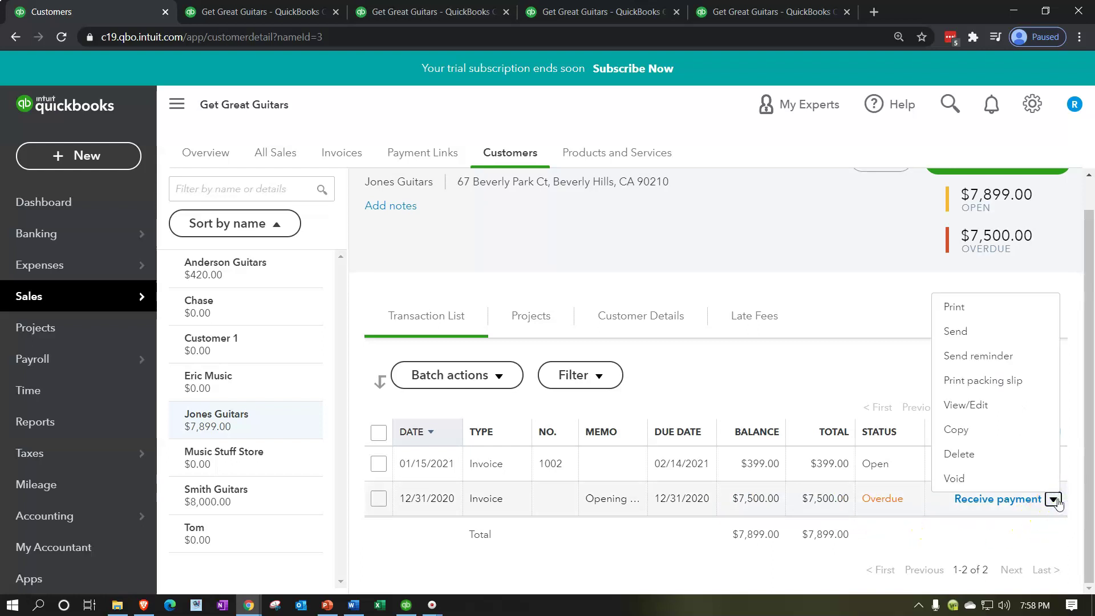
left_click(1003, 505)
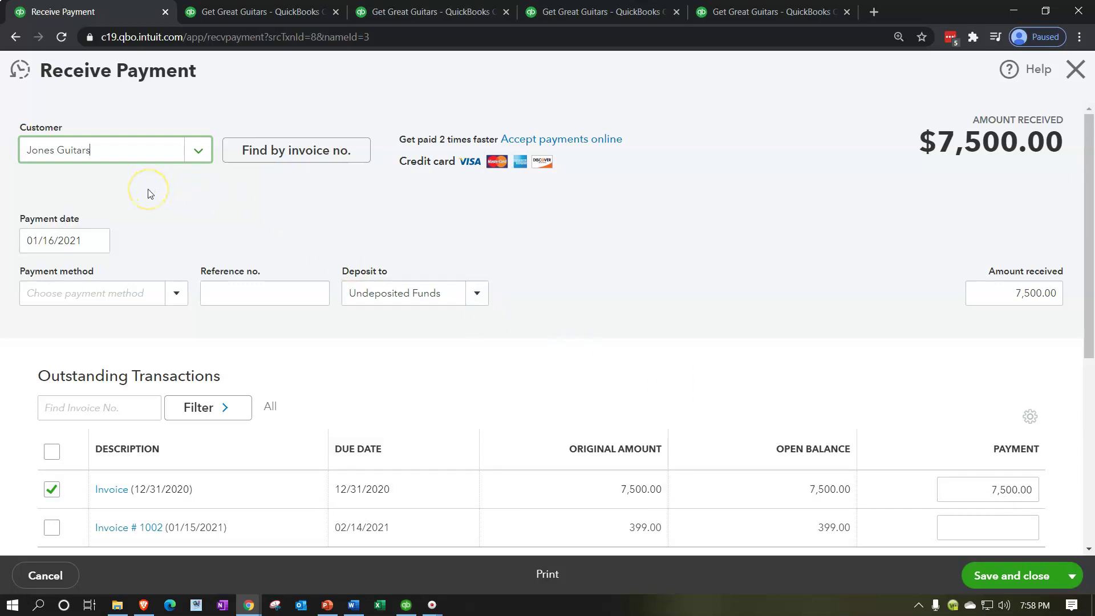
Set the payment method to Cash, leave the reference number blank, and keep Undeposited Funds as the deposit account.
key("Tab")
key("Tab")
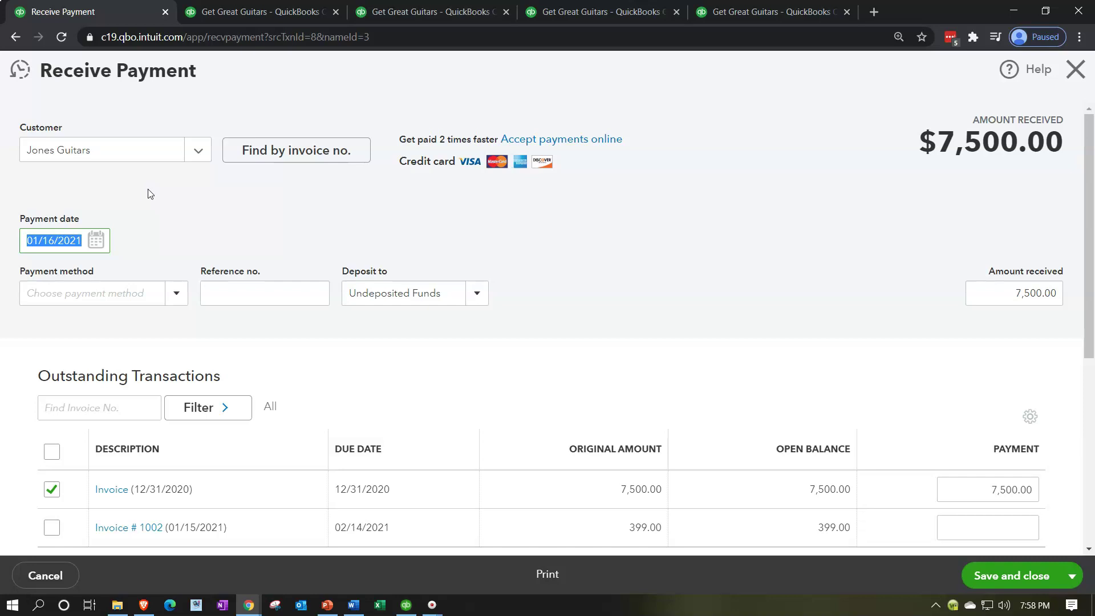
key("Tab")
left_click(178, 298)
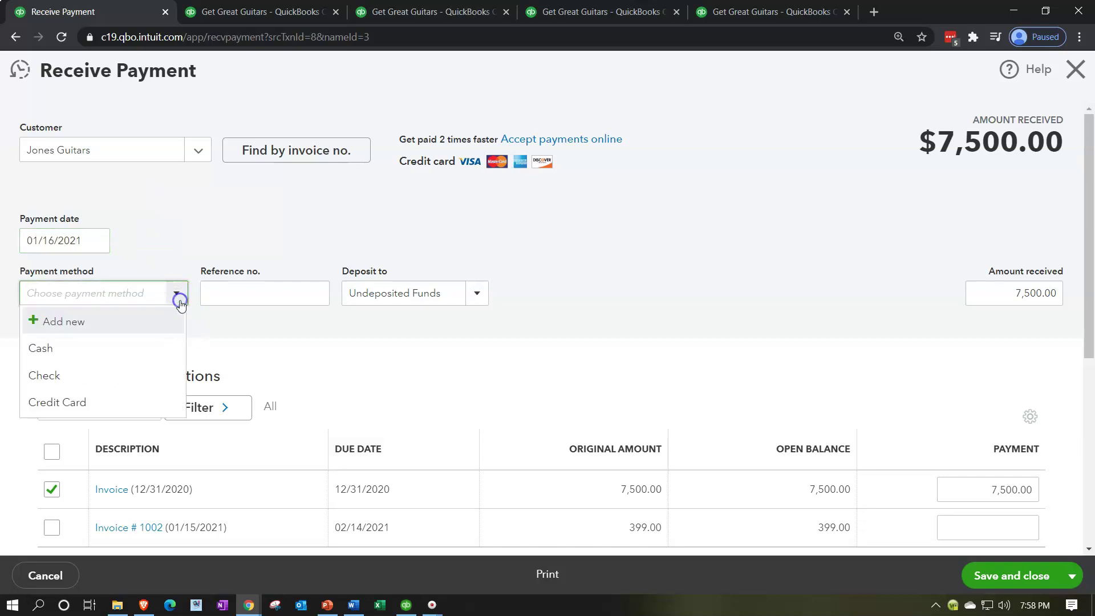
left_click(65, 351)
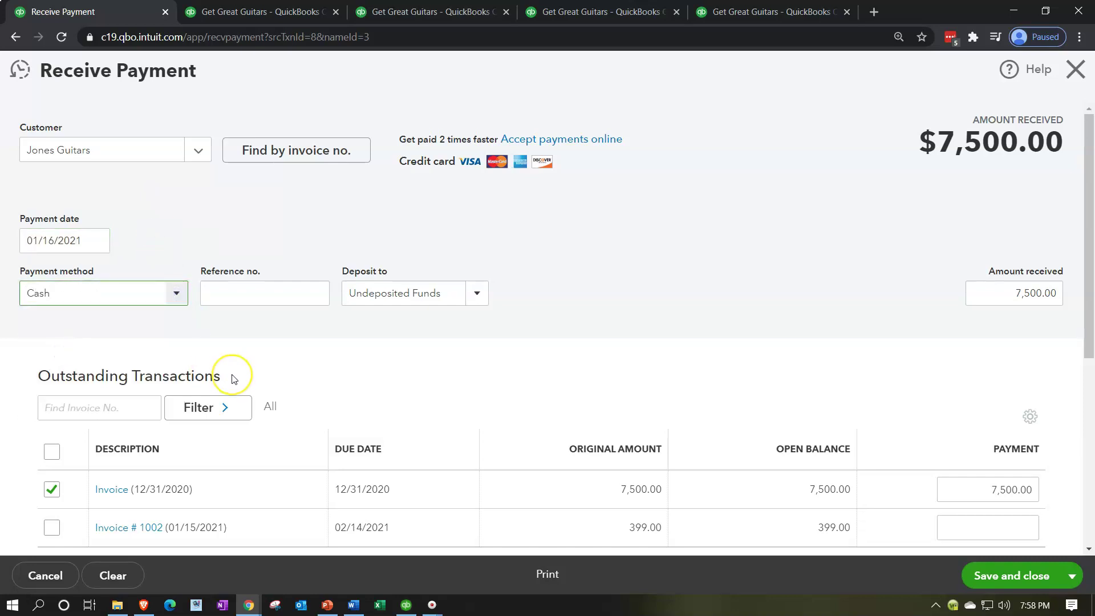
key("Tab")
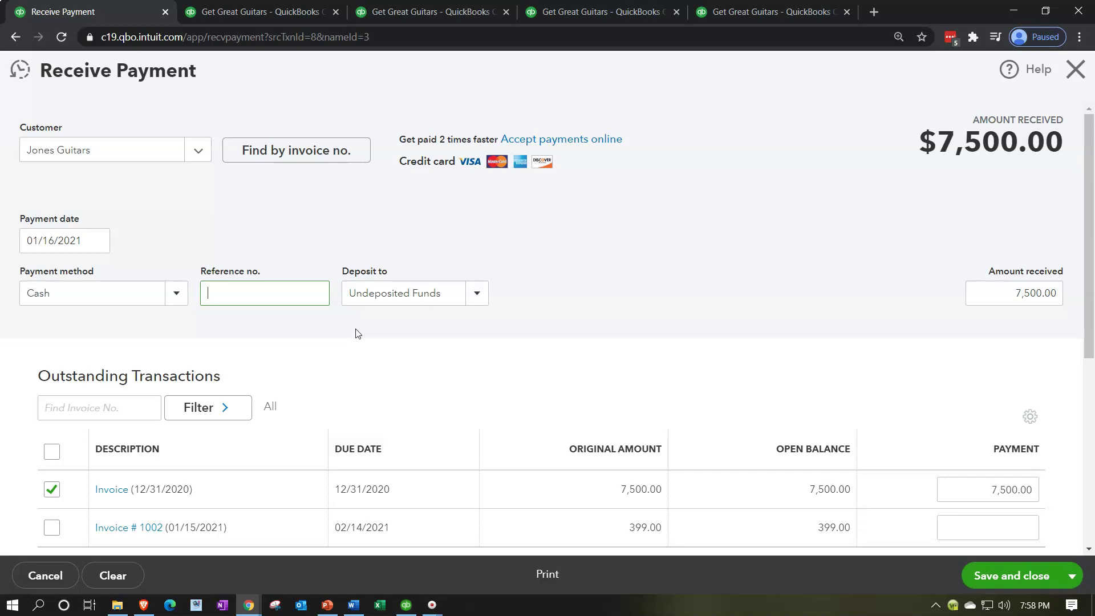
key("Tab")
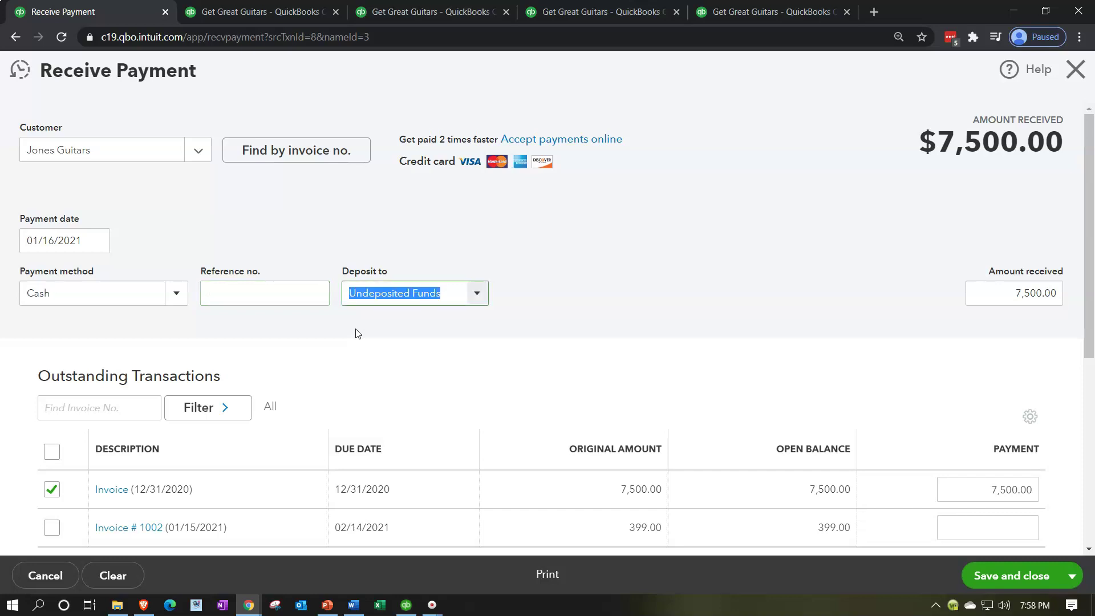
Check that the payment is applied only to the 12/31/2020 invoice, and save and close the payment.
key("Tab")
key("Tab")
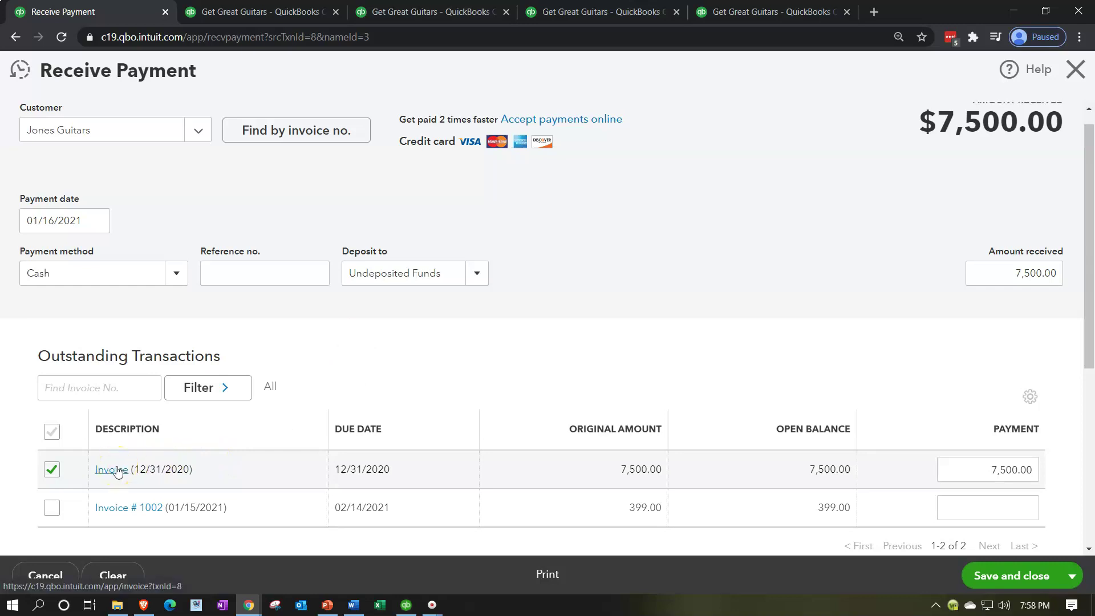
scroll(888, 423, "down", 1)
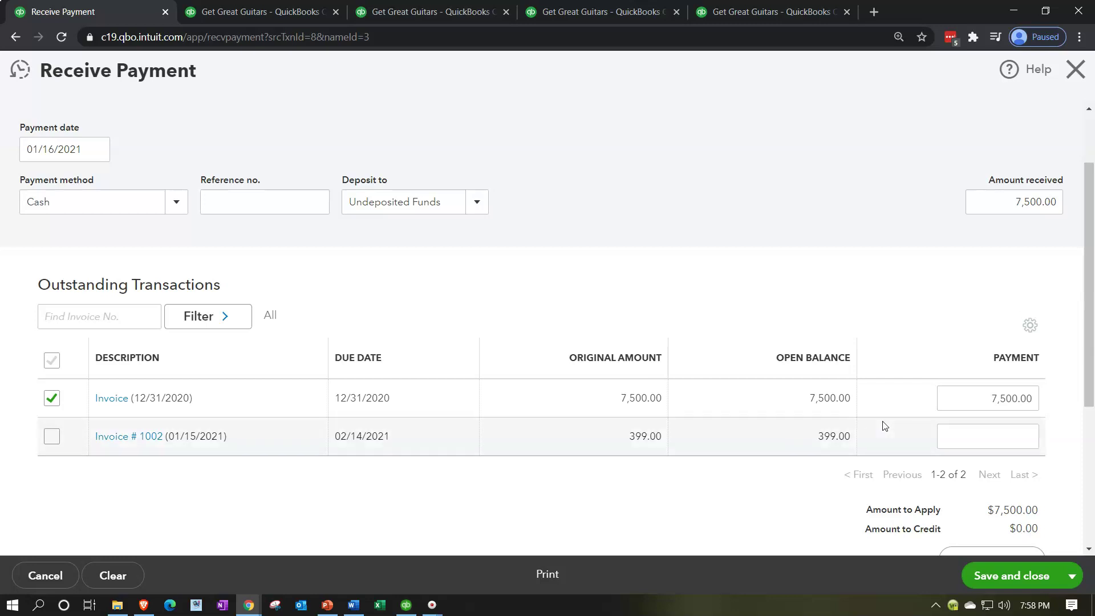
scroll(879, 425, "up", 1)
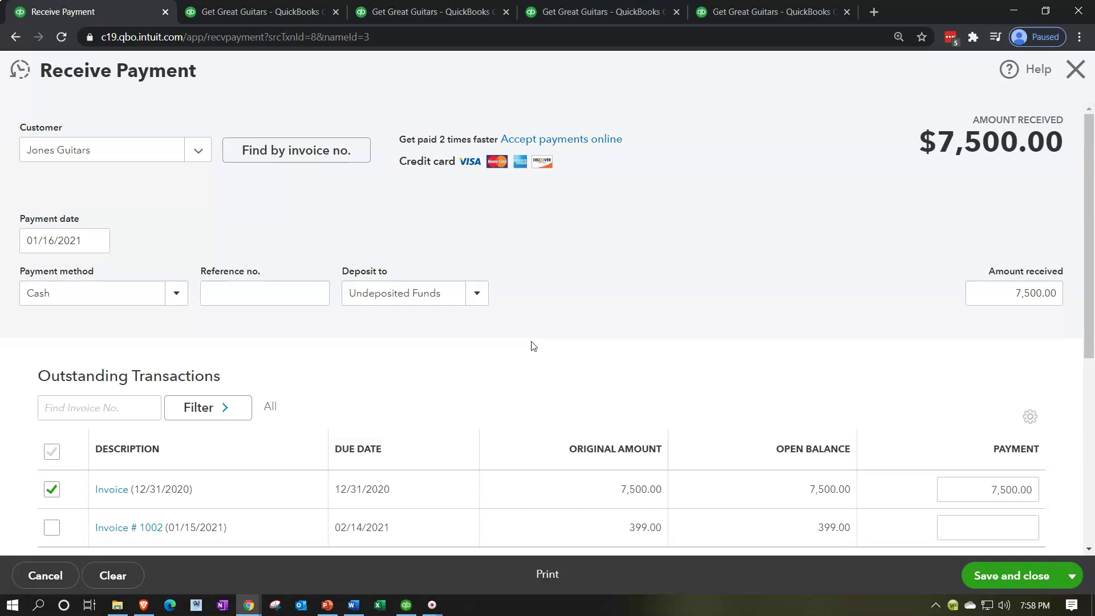
left_click(1025, 573)
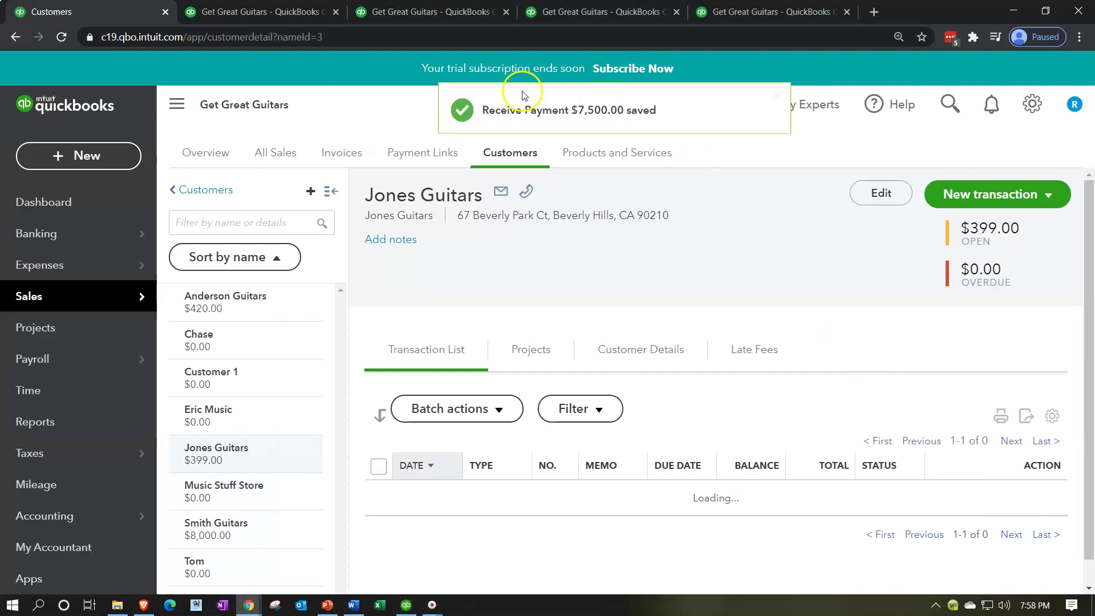
Switch to the Balance Sheet and rerun it to include the new payment.
left_click(267, 11)
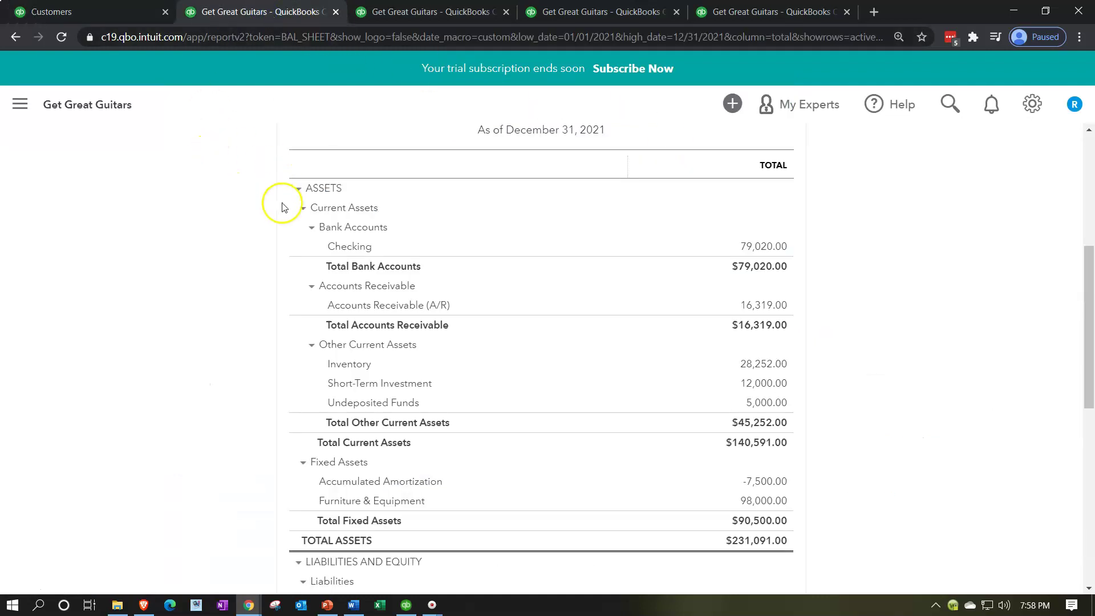
scroll(288, 228, "up", 5)
left_click(706, 240)
scroll(195, 378, "down", 1)
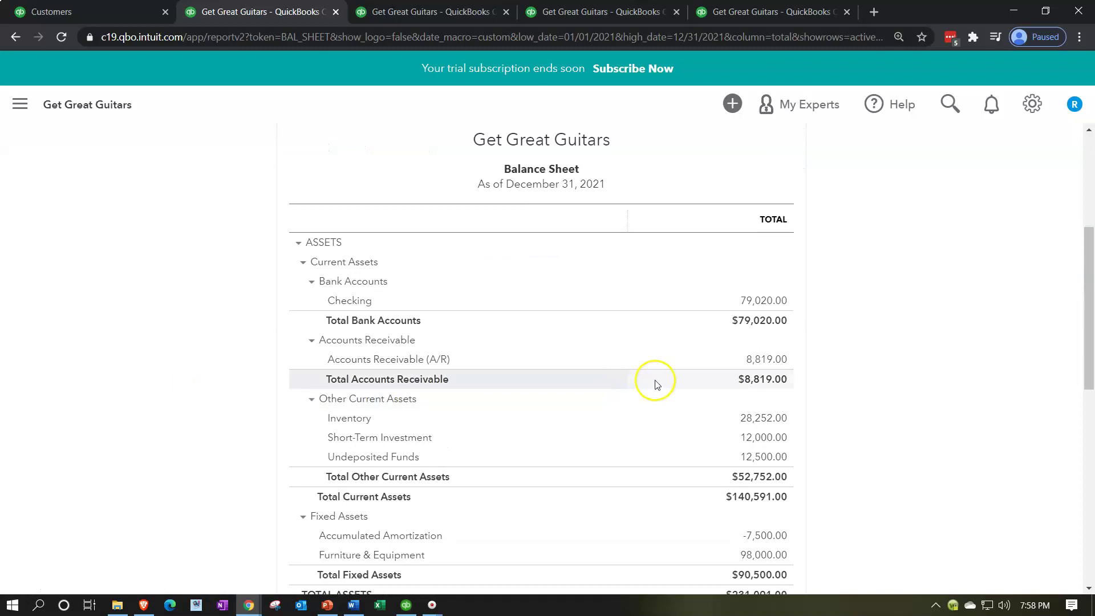
Review the Accounts Receivable transaction detail, rerun it with a start date of 01/01/2020, and return to the Balance Sheet.
left_click(767, 359)
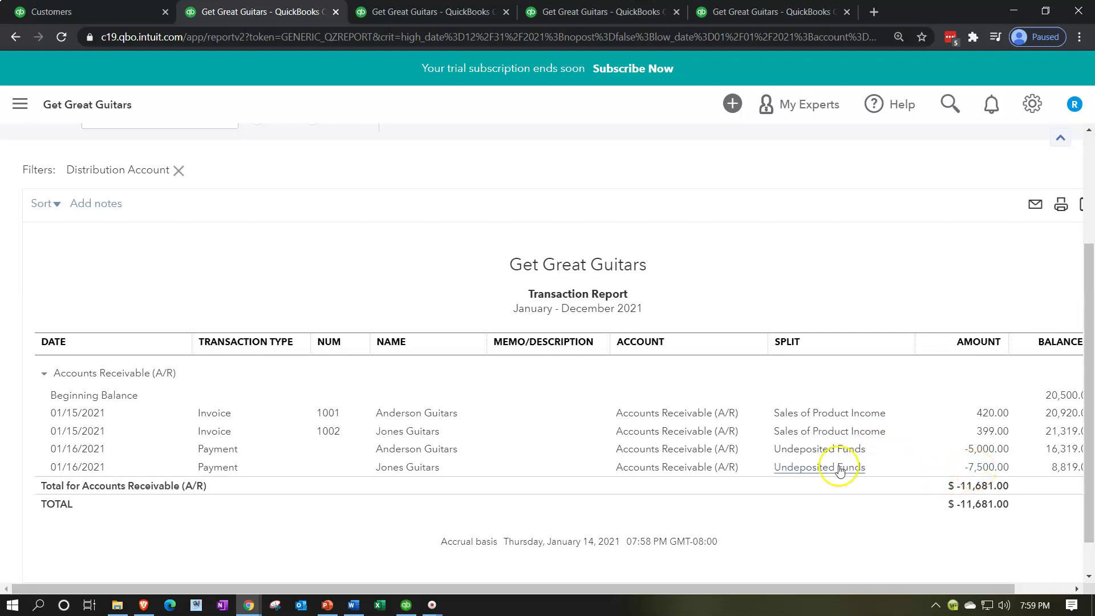
scroll(440, 342, "up", 3)
left_click(263, 200)
left_click(263, 200)
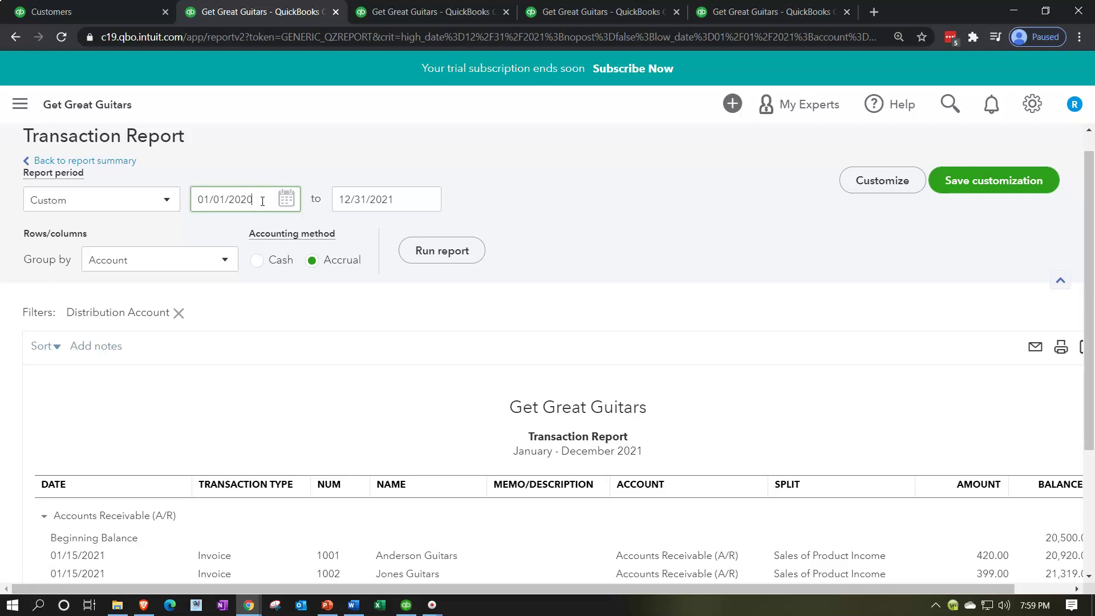
left_click(472, 252)
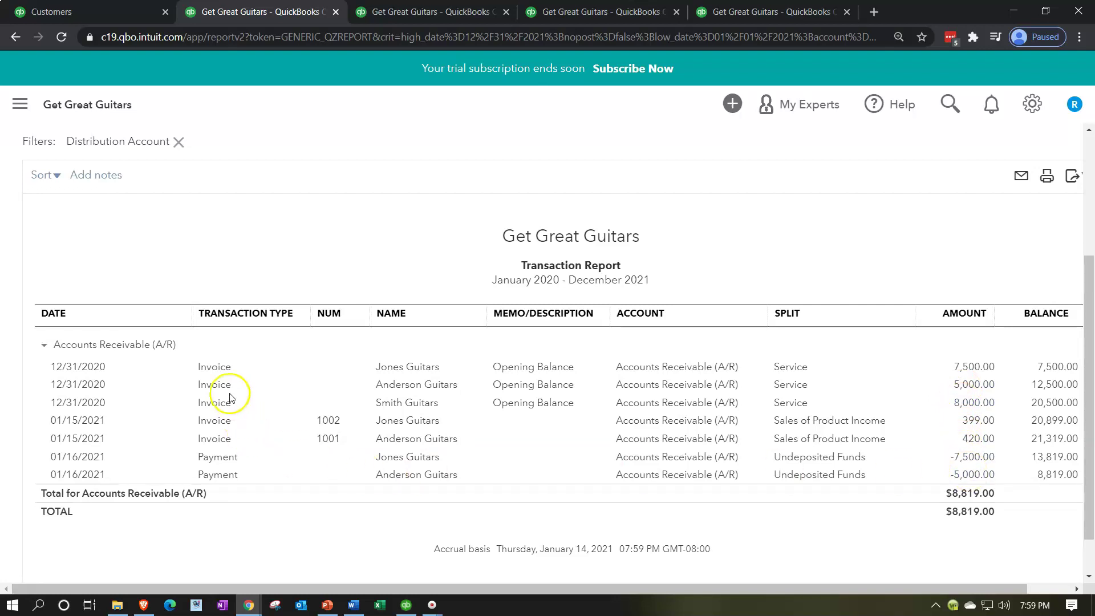
scroll(211, 365, "up", 3)
left_click(122, 186)
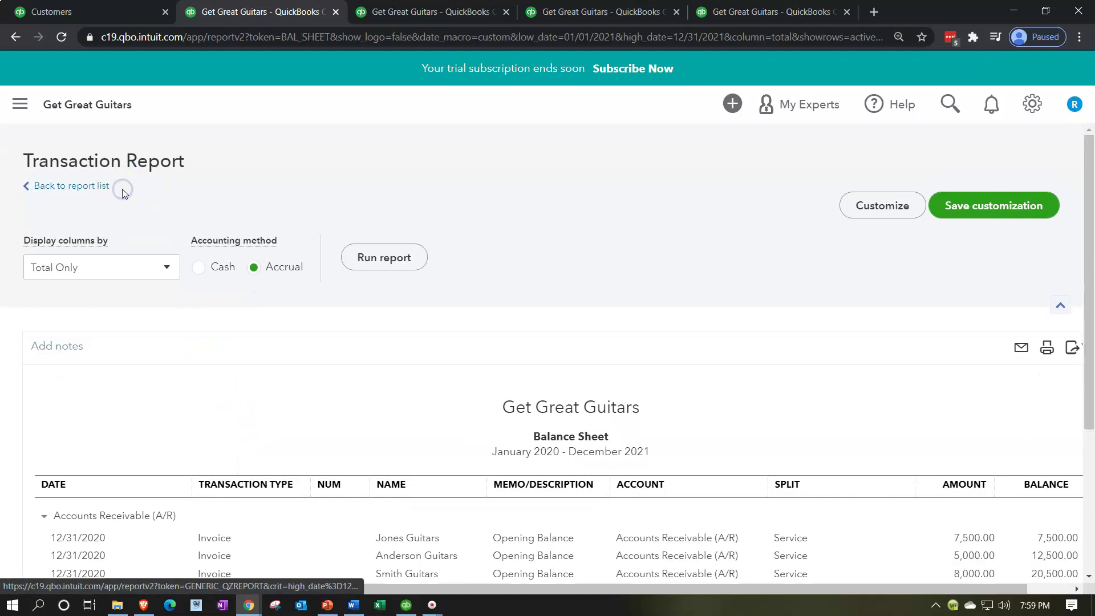
Review the transactions behind Undeposited Funds on the Balance Sheet and return to the report summary.
scroll(124, 194, "down", 5)
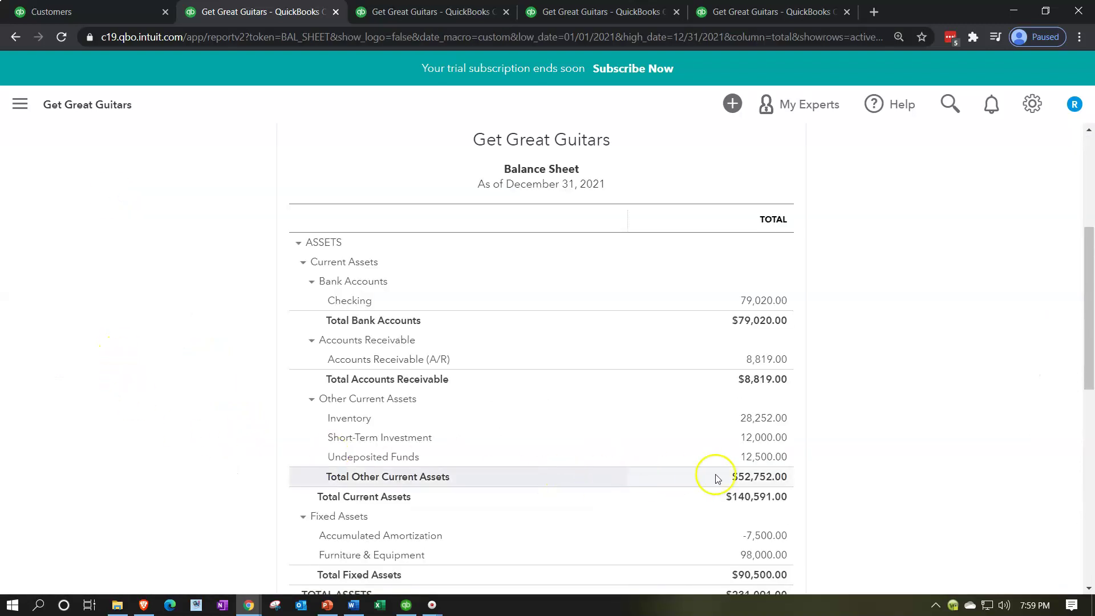
left_click(774, 465)
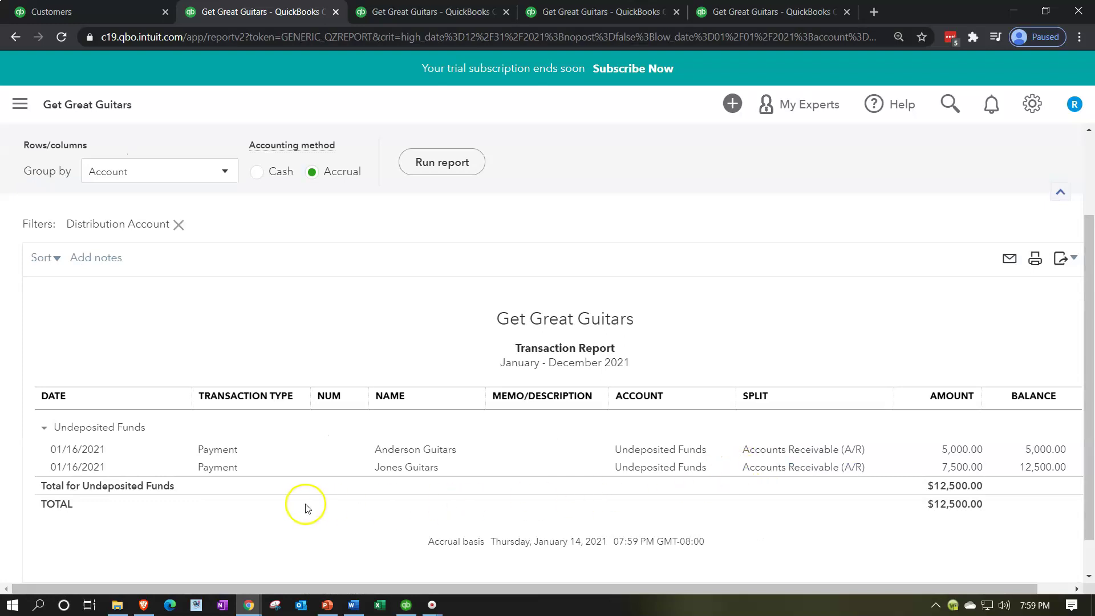
scroll(297, 505, "up", 2)
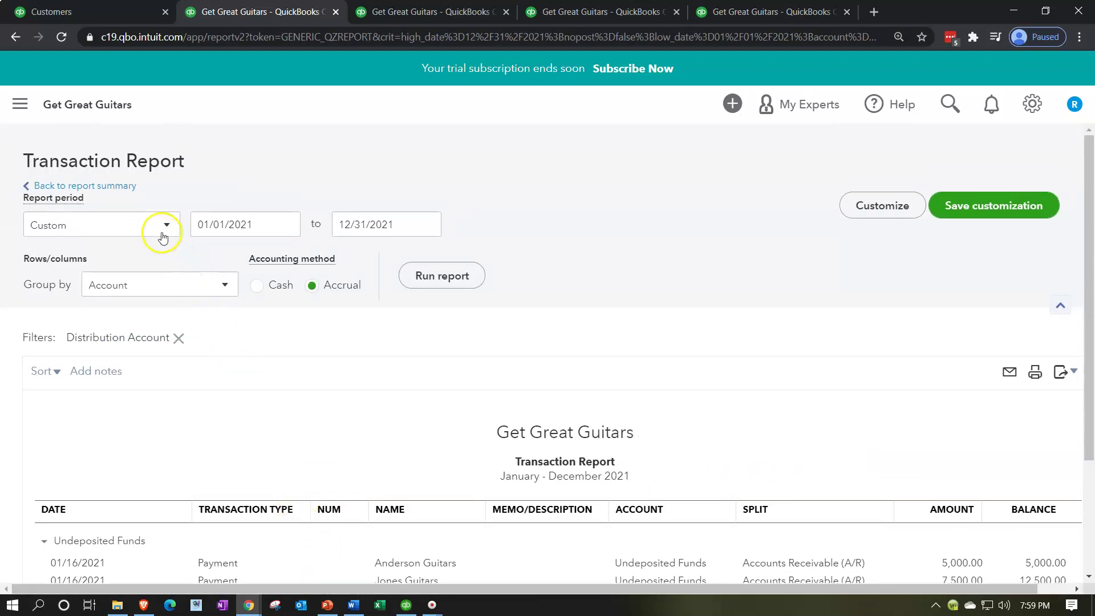
left_click(117, 187)
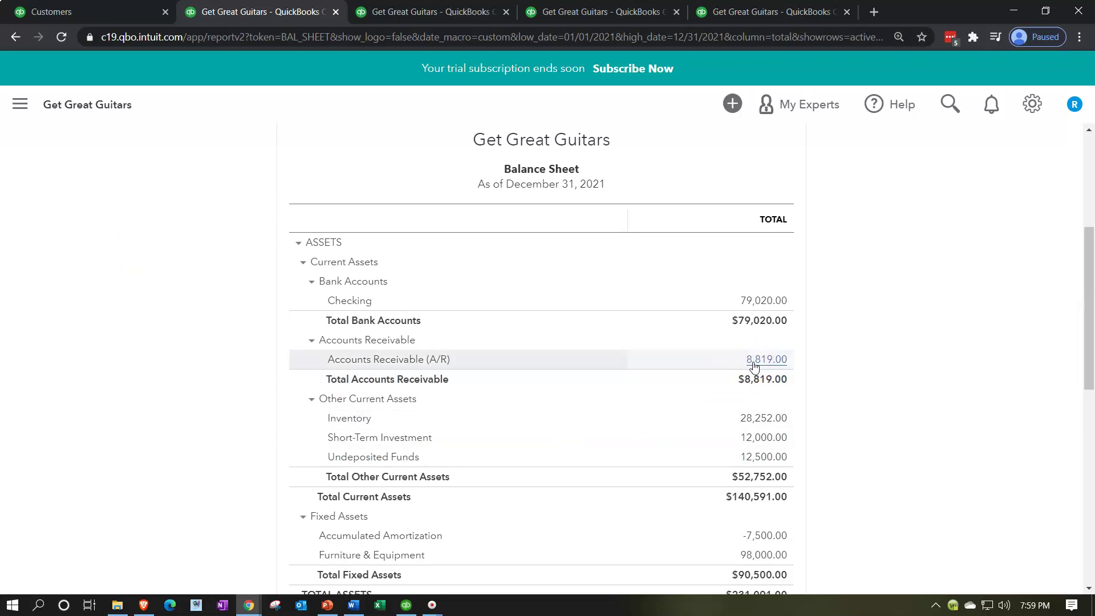
Rerun the Customer Balance Detail report, examine the Jones Guitars lines, and compare the total with Accounts Receivable on the Balance Sheet.
left_click(587, 8)
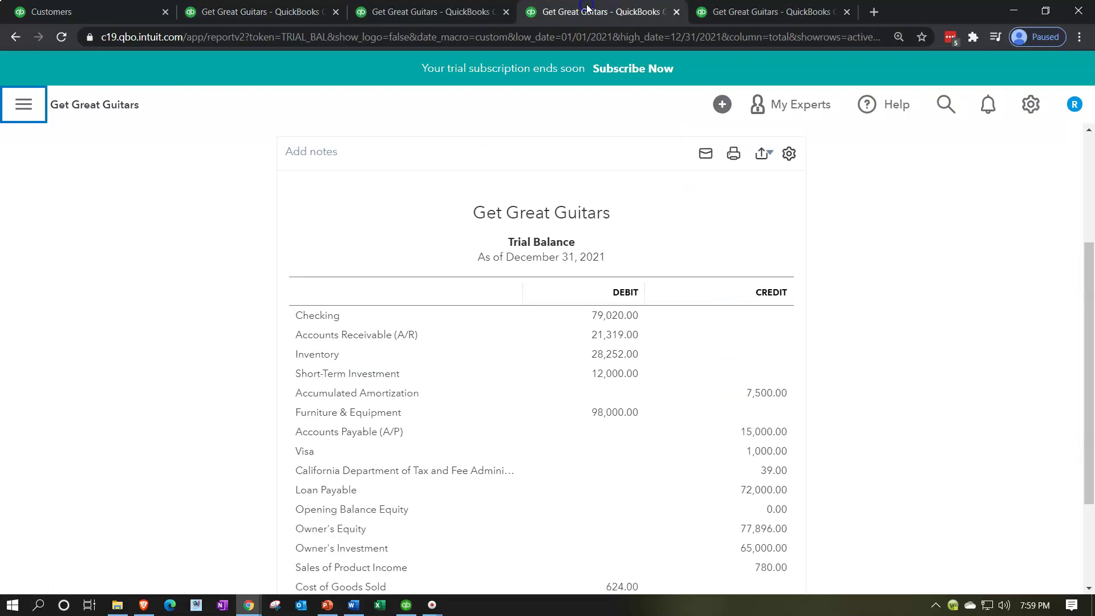
left_click(725, 12)
scroll(316, 282, "up", 3)
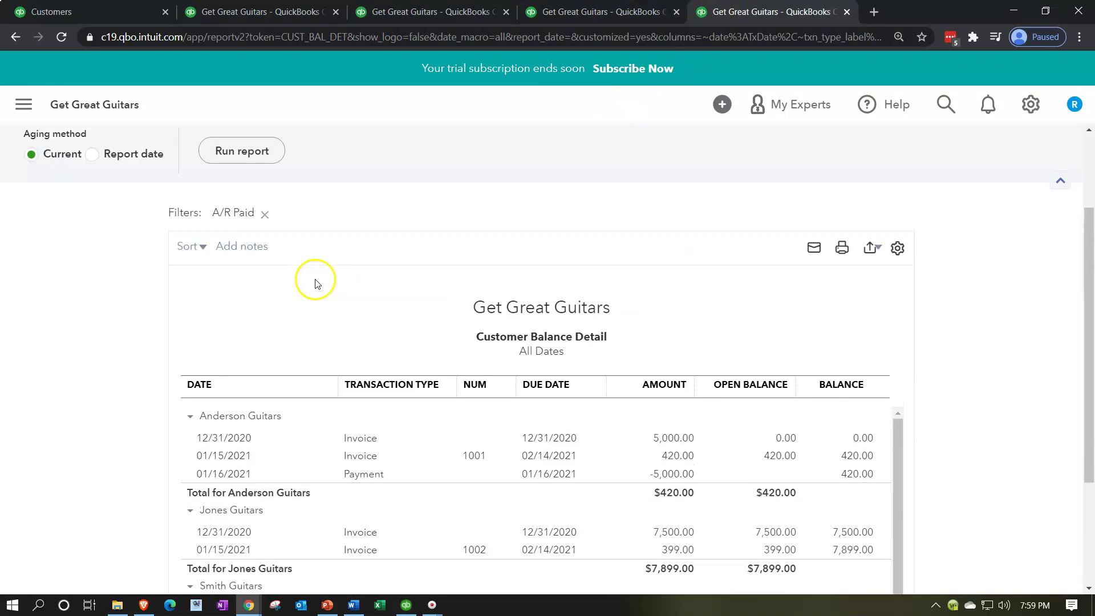
left_click(254, 150)
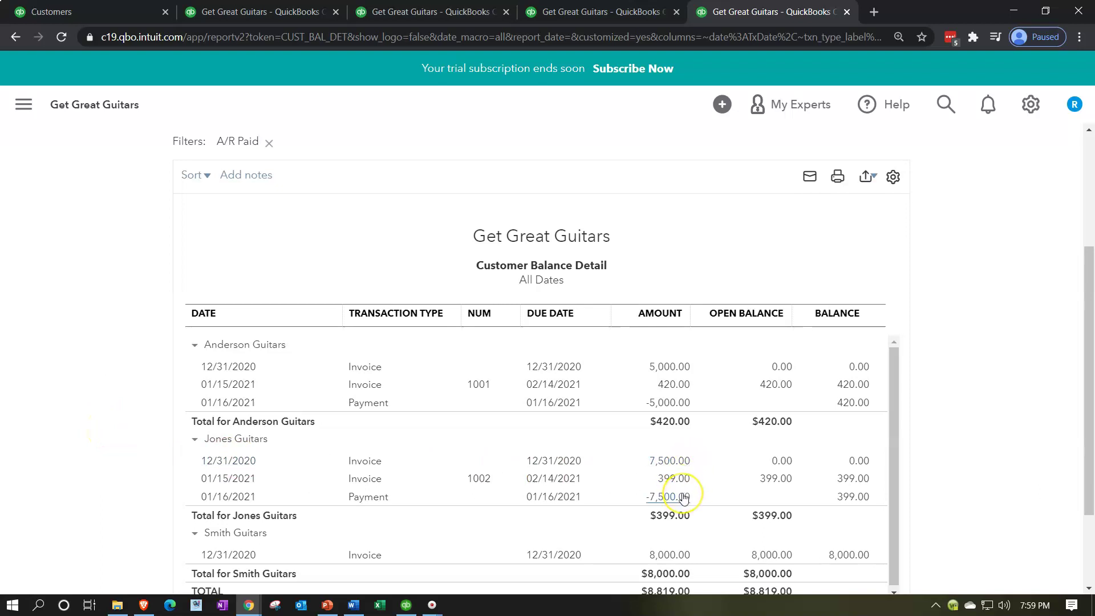
scroll(782, 472, "down", 2)
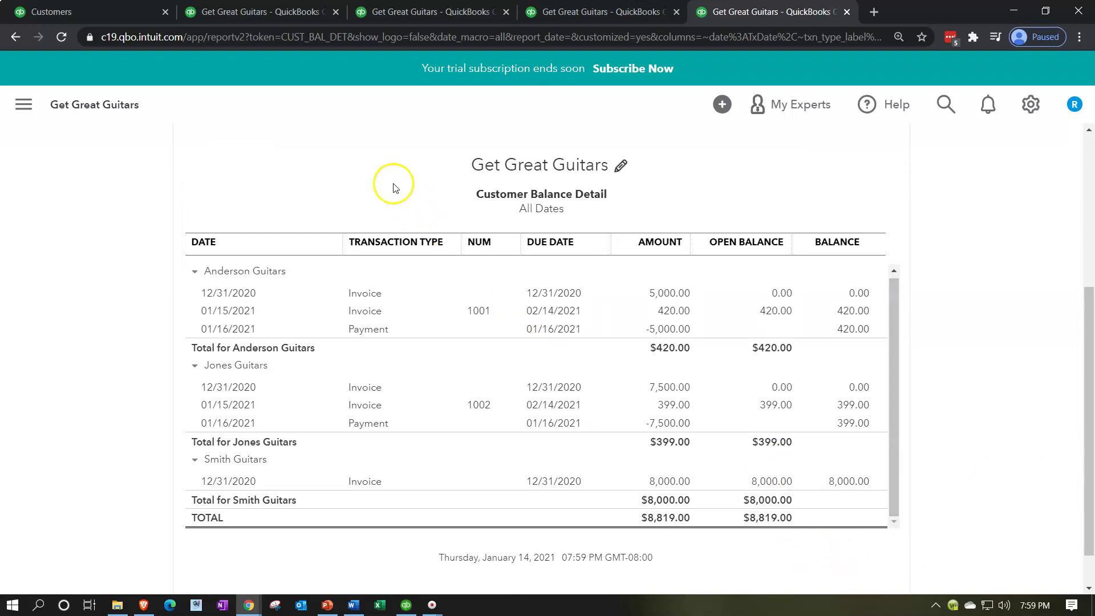
left_click(281, 19)
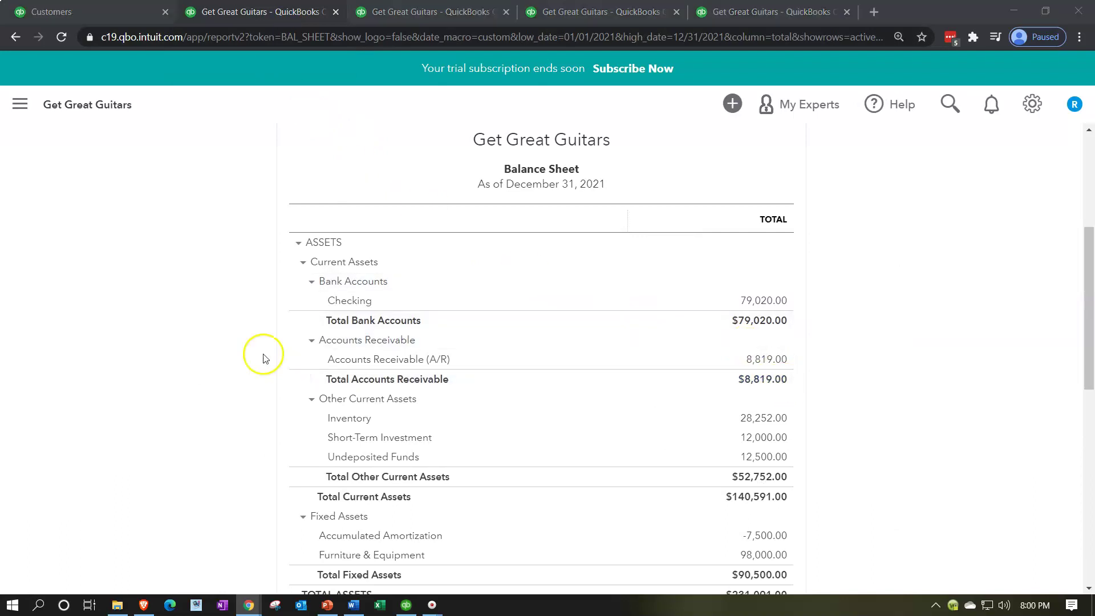
Switch to the Customers page, open the sales invoices list and filter it to Overdue invoices.
left_click(110, 19)
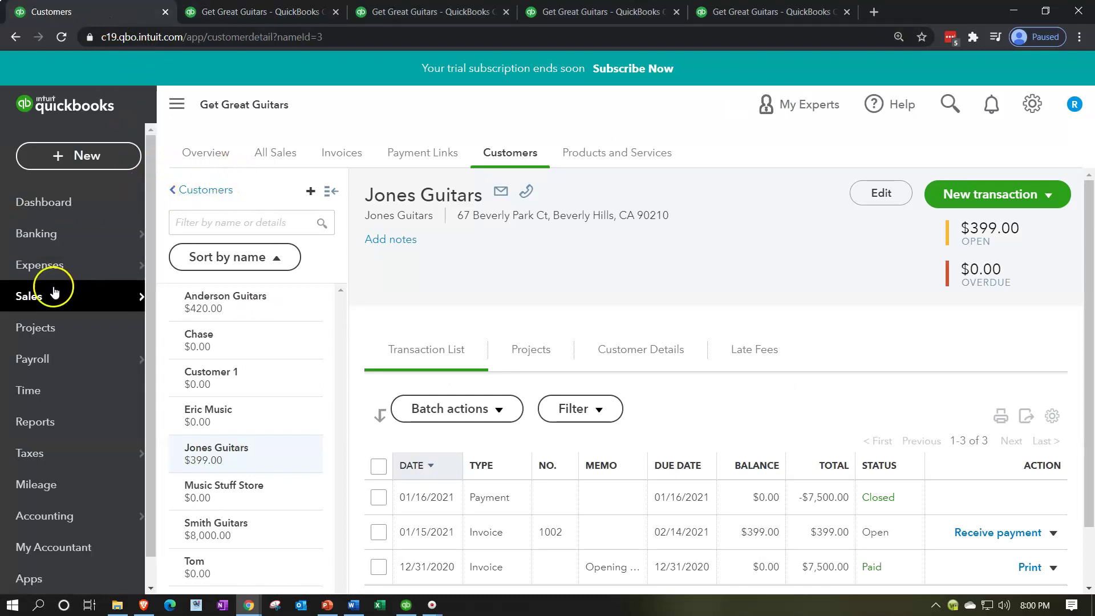
left_click(31, 302)
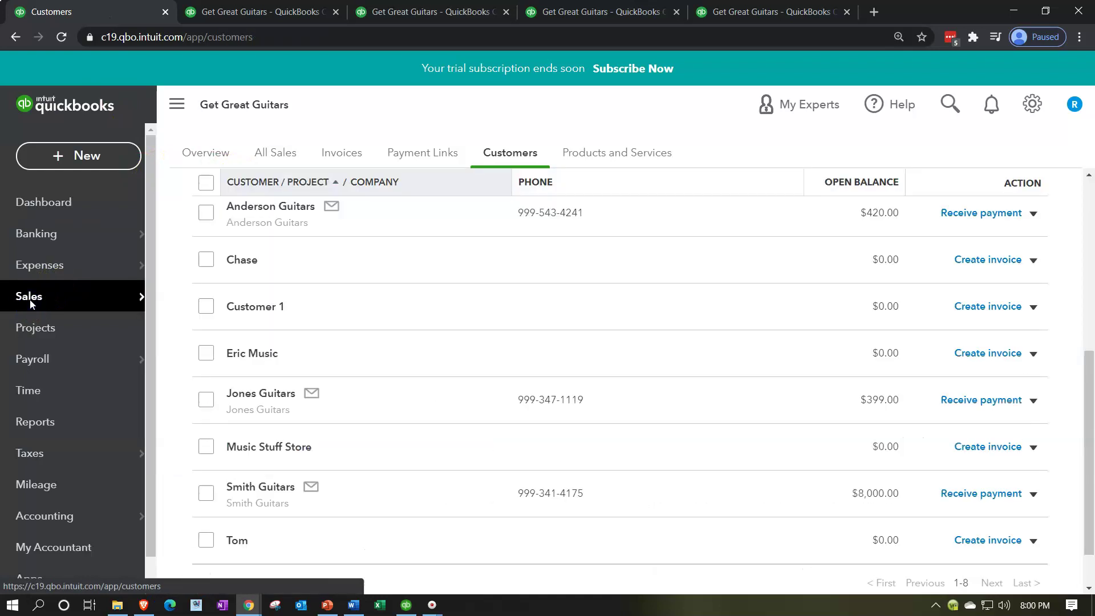
left_click(329, 154)
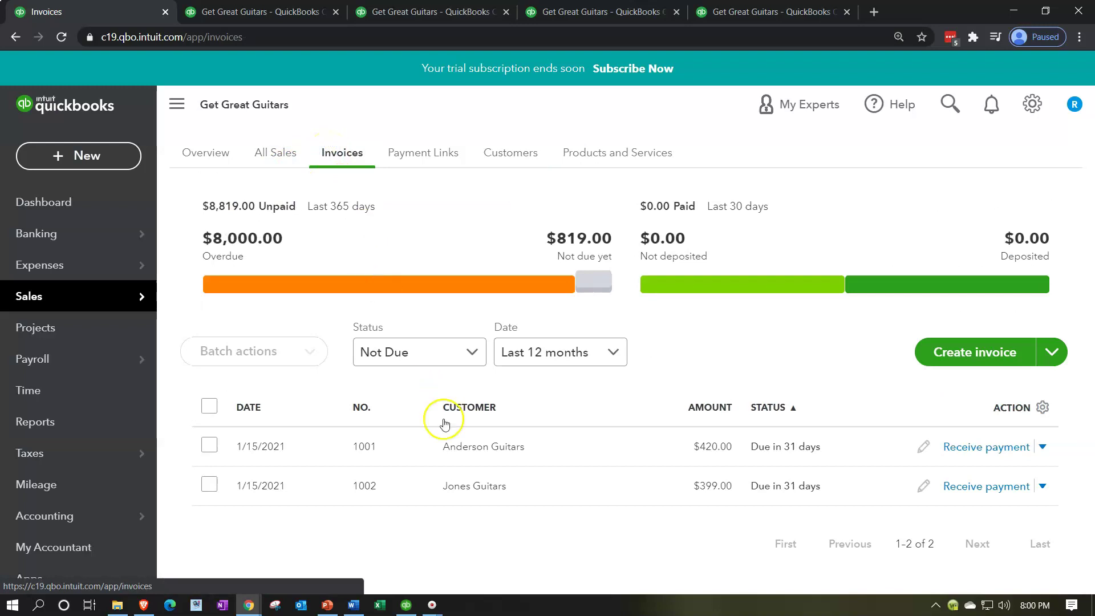
left_click(445, 423)
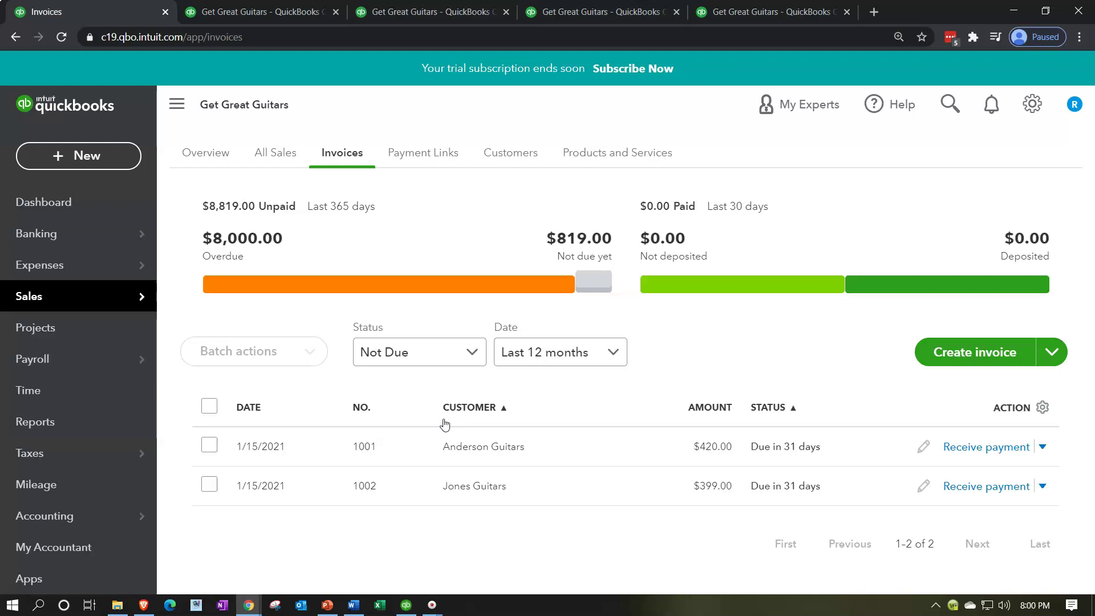
left_click(465, 354)
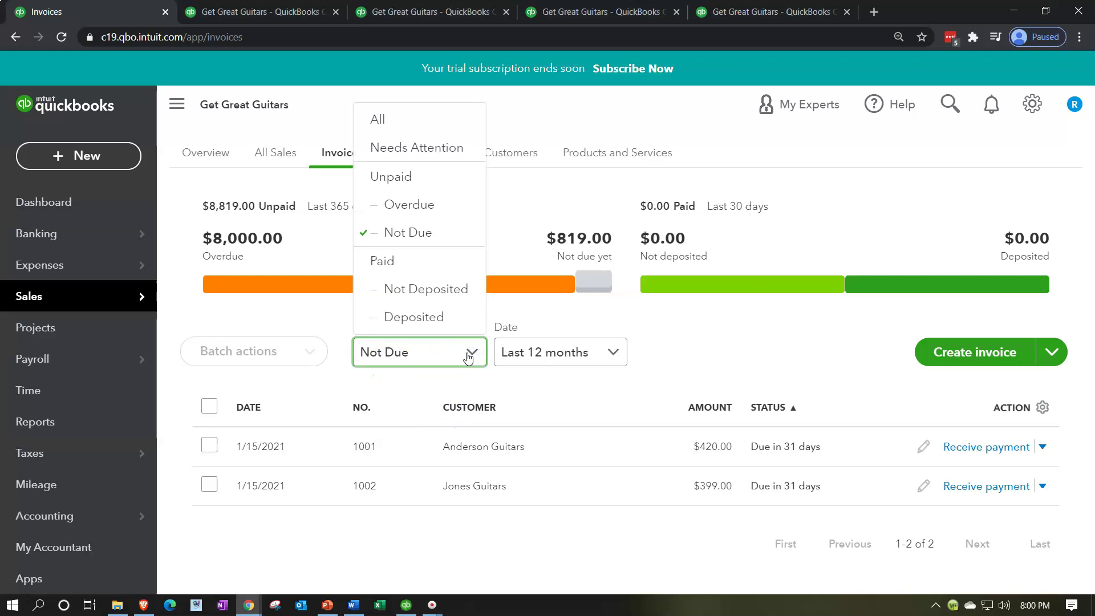
left_click(419, 206)
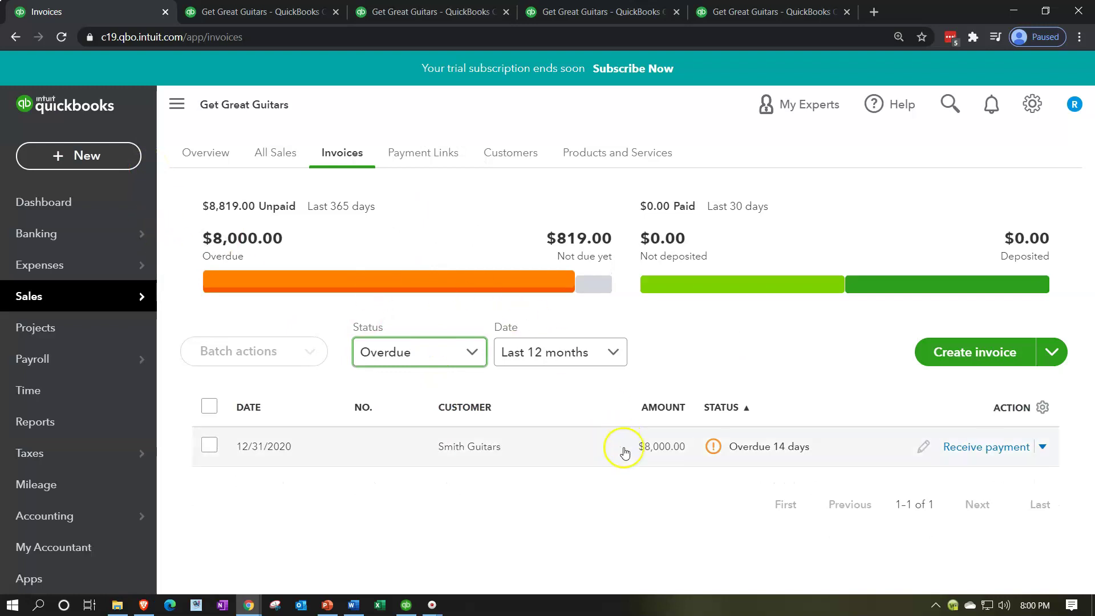
Receive the $8,000.00 payment on the Smith Guitars overdue invoice, dated 01/16/2021, by Cash into Undeposited Funds, and save it.
left_click(964, 448)
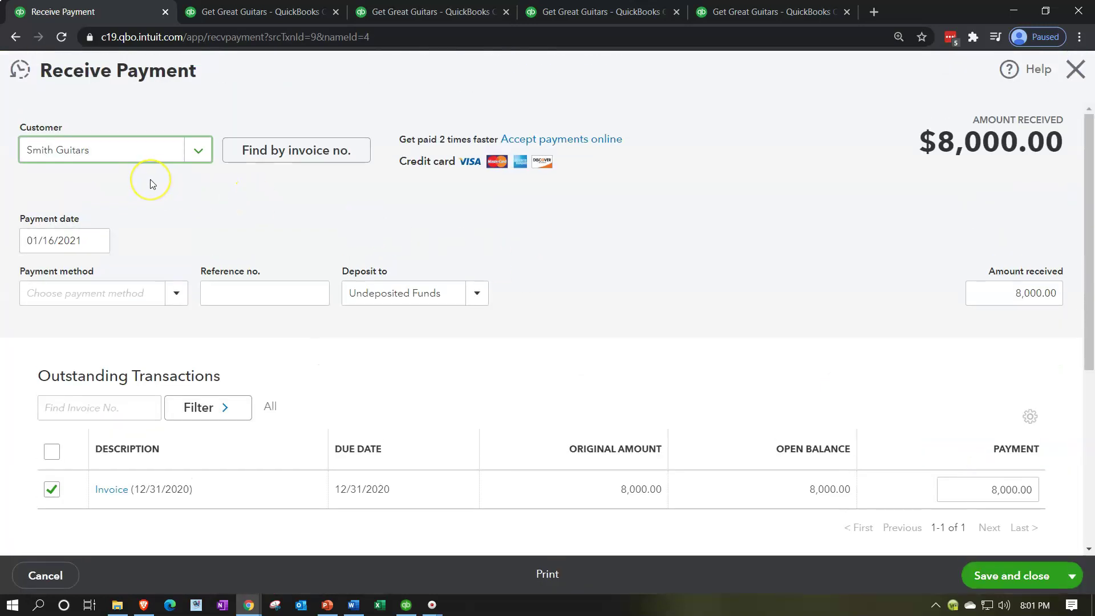
key("Tab")
key("Tab")
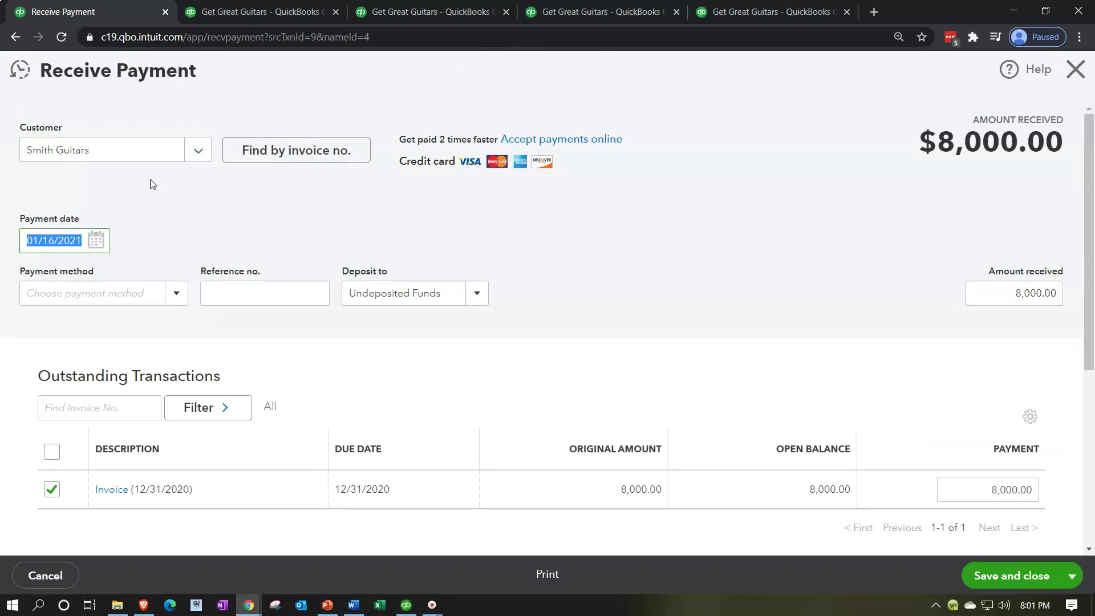
key("Tab")
left_click(181, 242)
type("Ca")
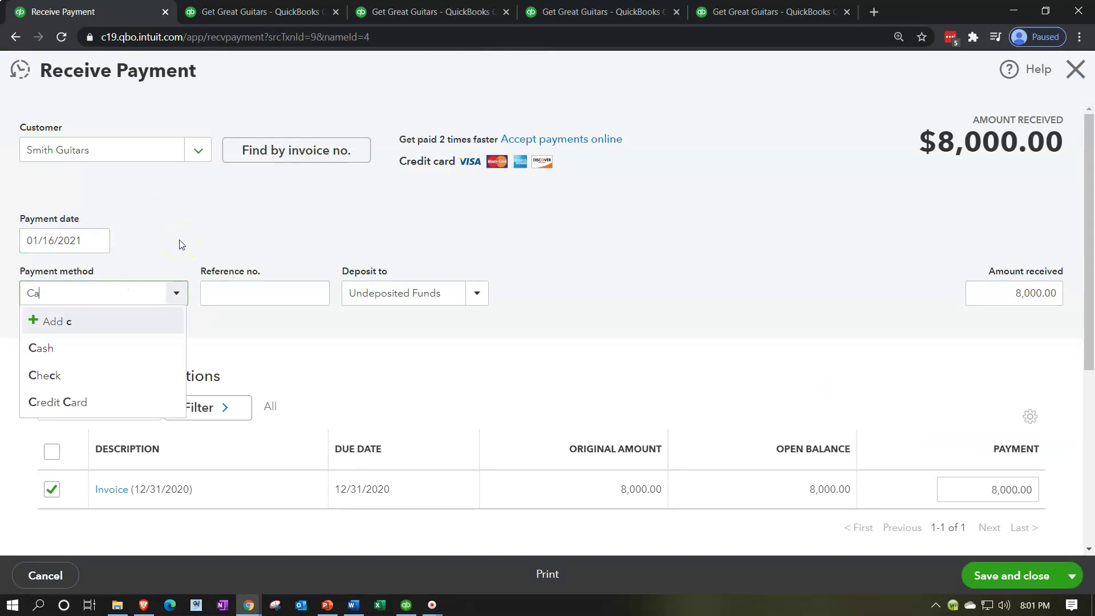
key("Down")
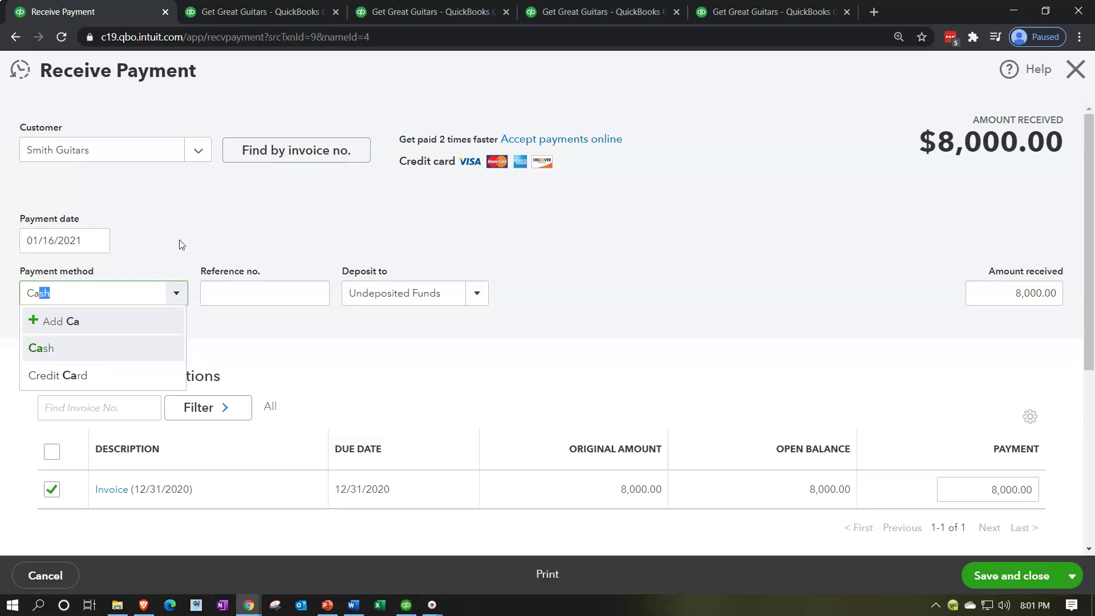
key("Tab")
key("Tab")
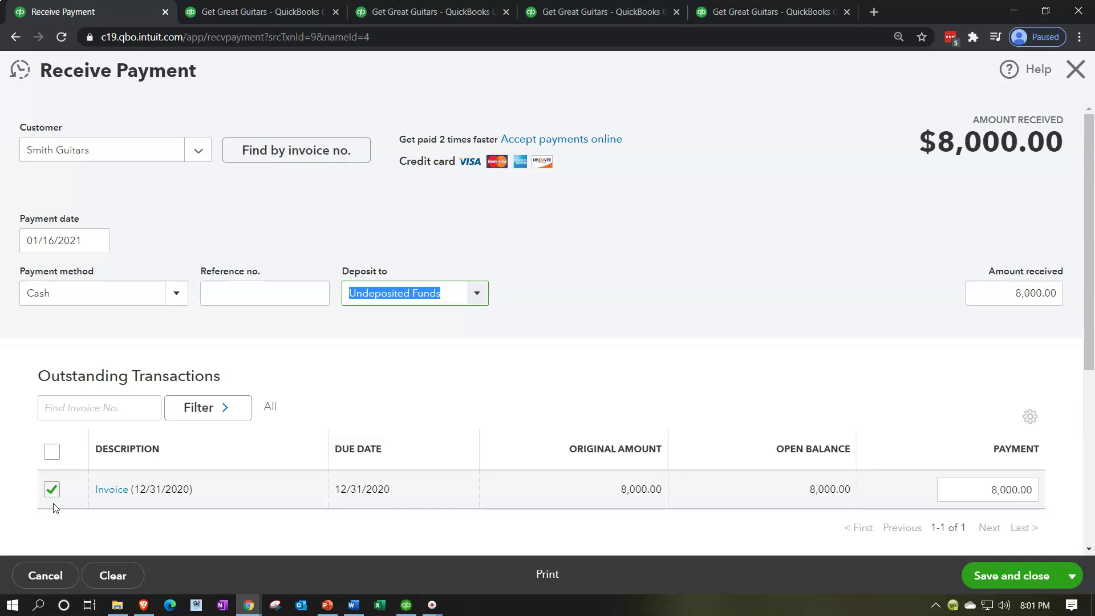
left_click(1039, 575)
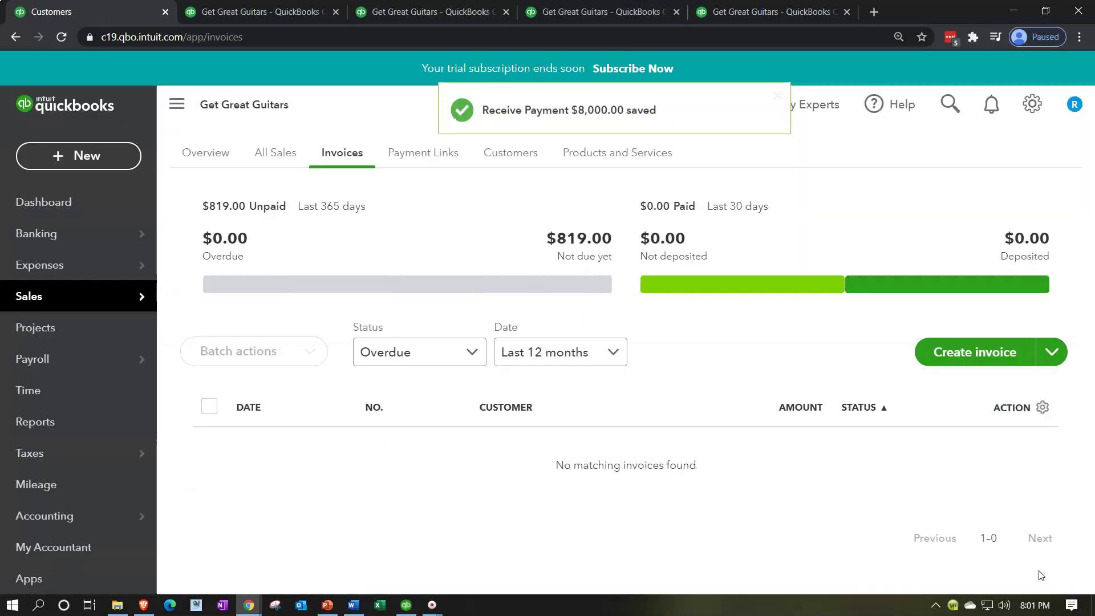
Rerun the Balance Sheet to include the Smith Guitars payment and check Accounts Receivable and Undeposited Funds.
left_click(259, 15)
scroll(223, 210, "up", 5)
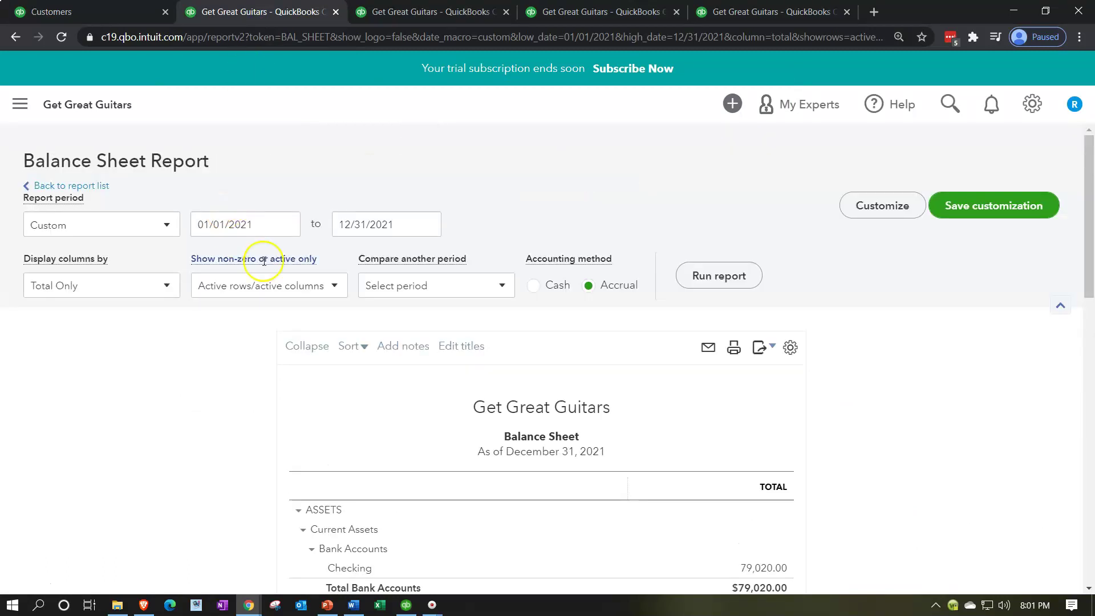
left_click(729, 275)
scroll(484, 357, "down", 3)
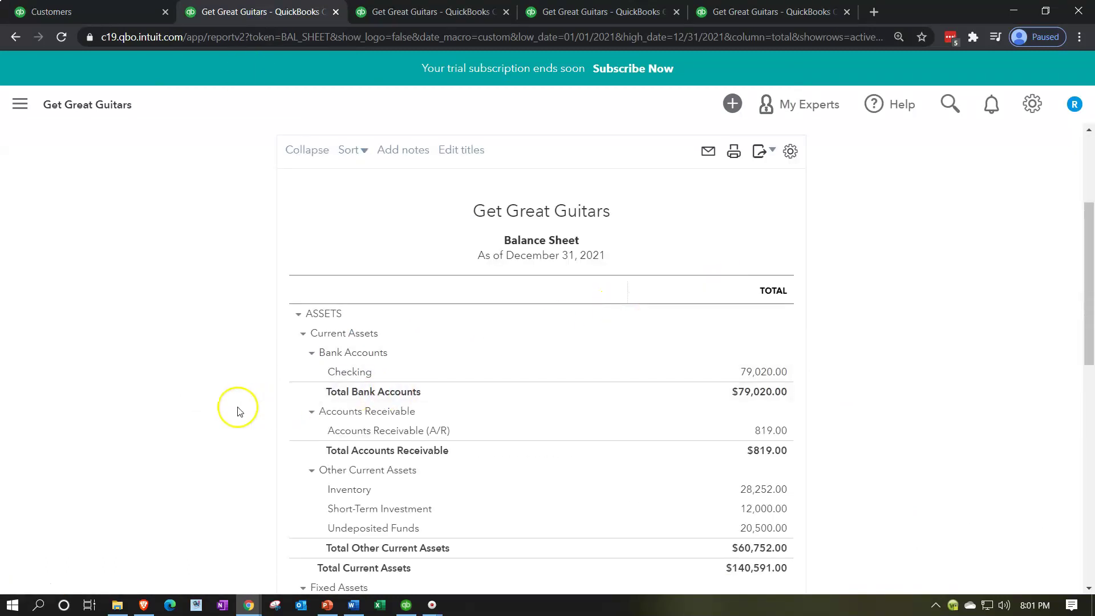
scroll(239, 412, "down", 3)
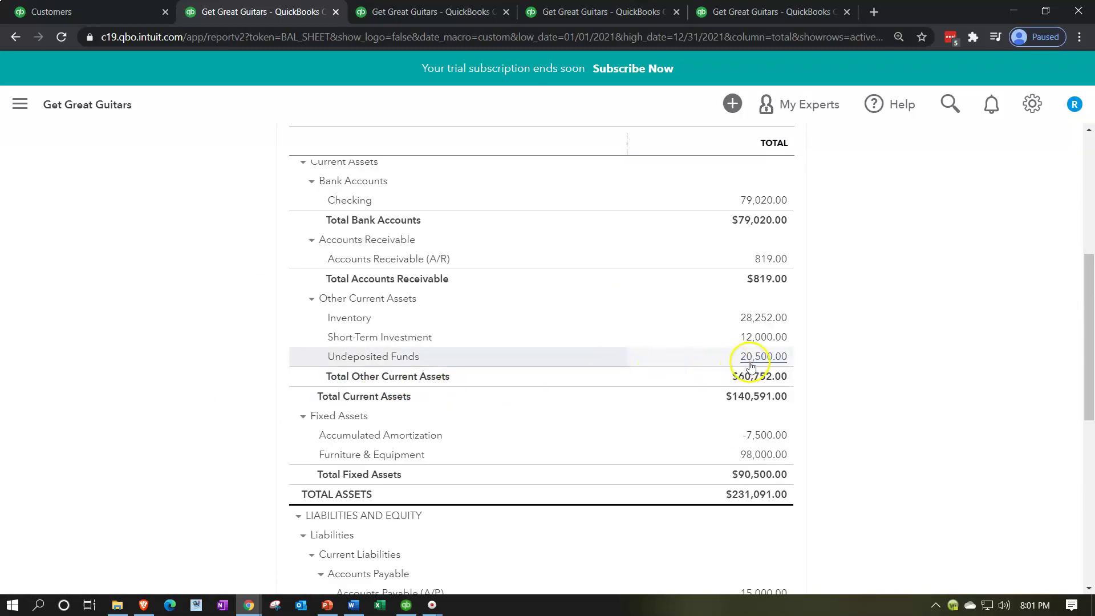
Review the payments that make up Undeposited Funds and return to the Balance Sheet summary.
left_click(754, 359)
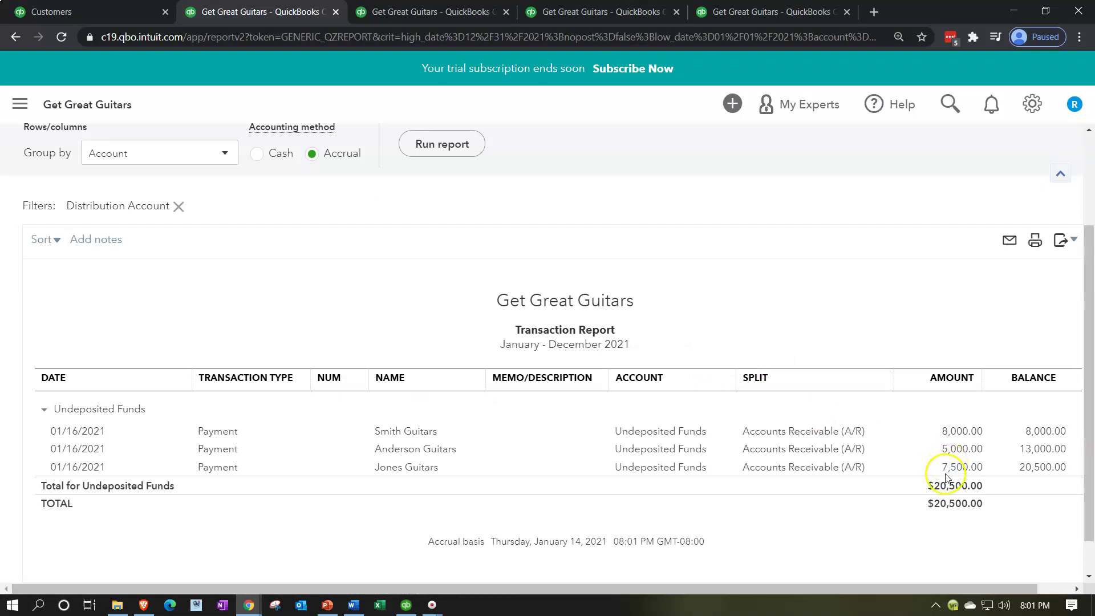
scroll(294, 505, "up", 2)
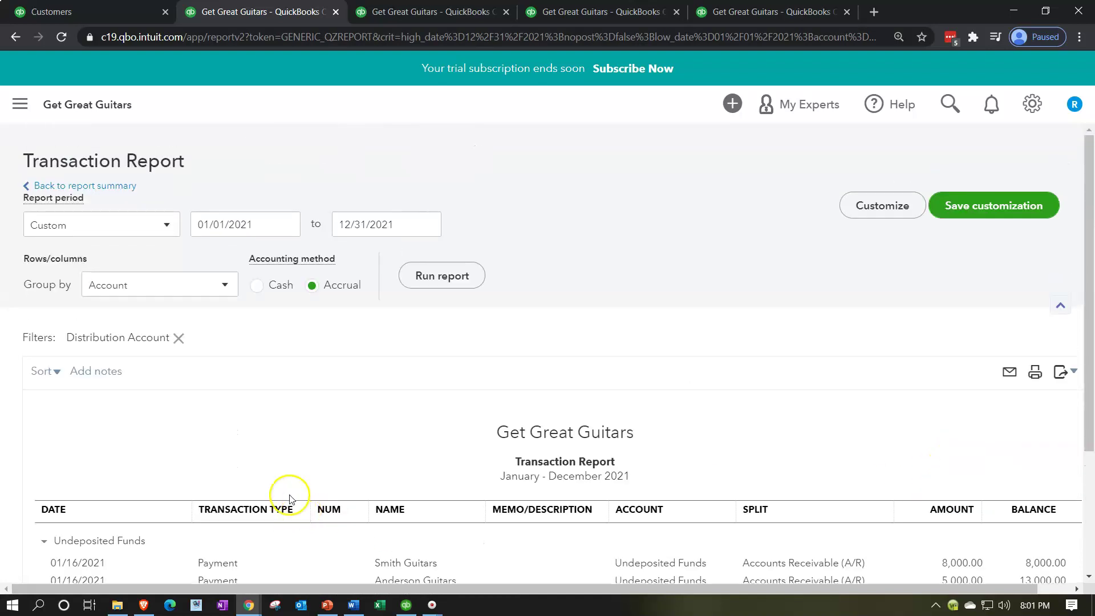
left_click(106, 186)
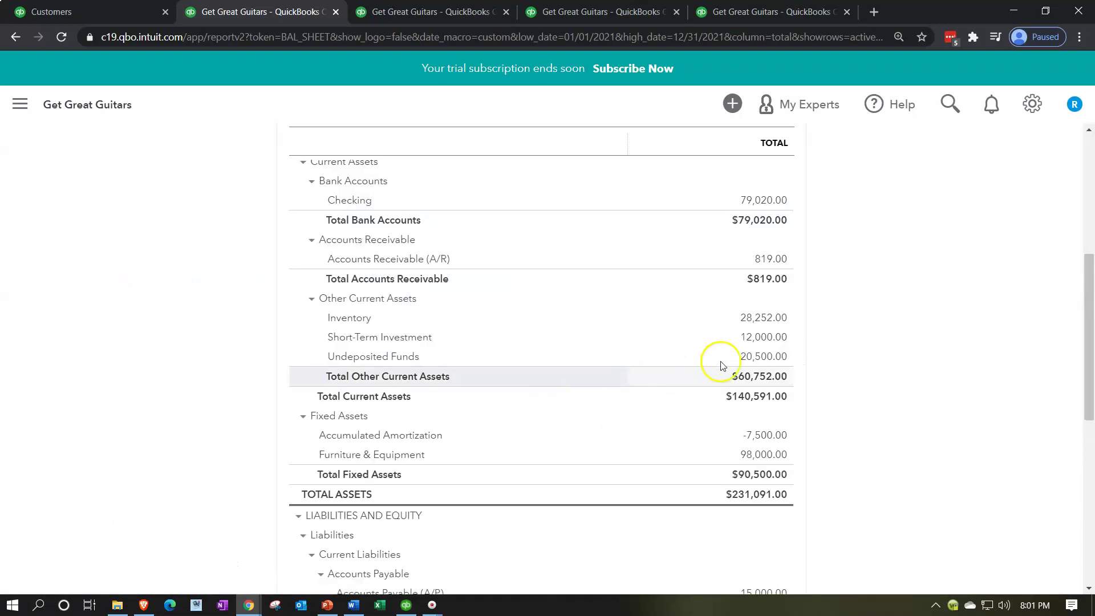
scroll(722, 383, "up", 2)
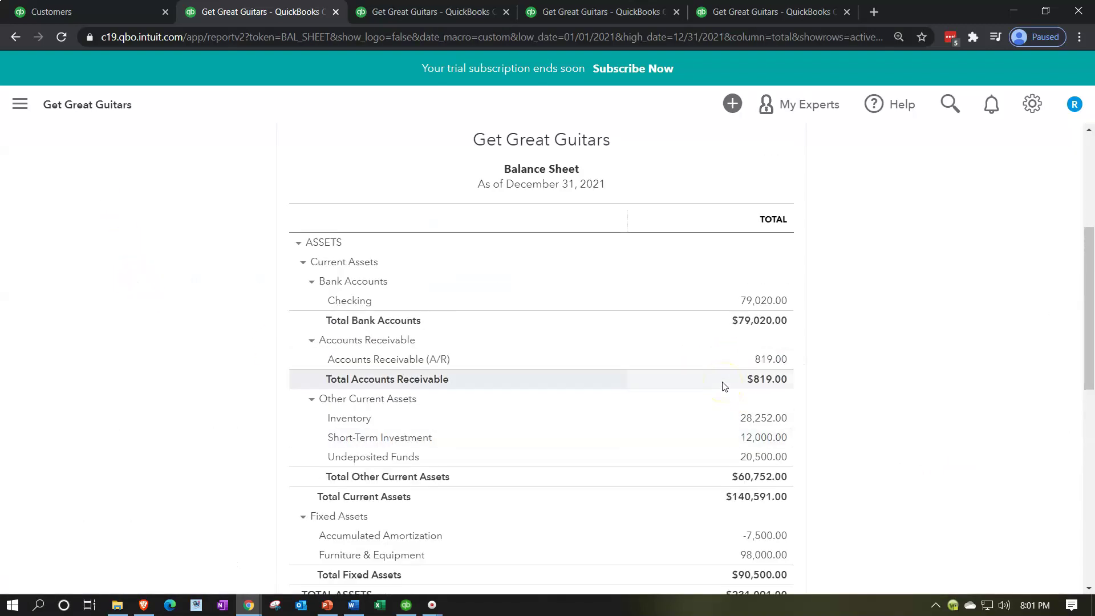
Open the Accounts Receivable transaction detail from the Balance Sheet, rerun it with a start date of 01/01/2020, and review the invoices and payments.
left_click(765, 360)
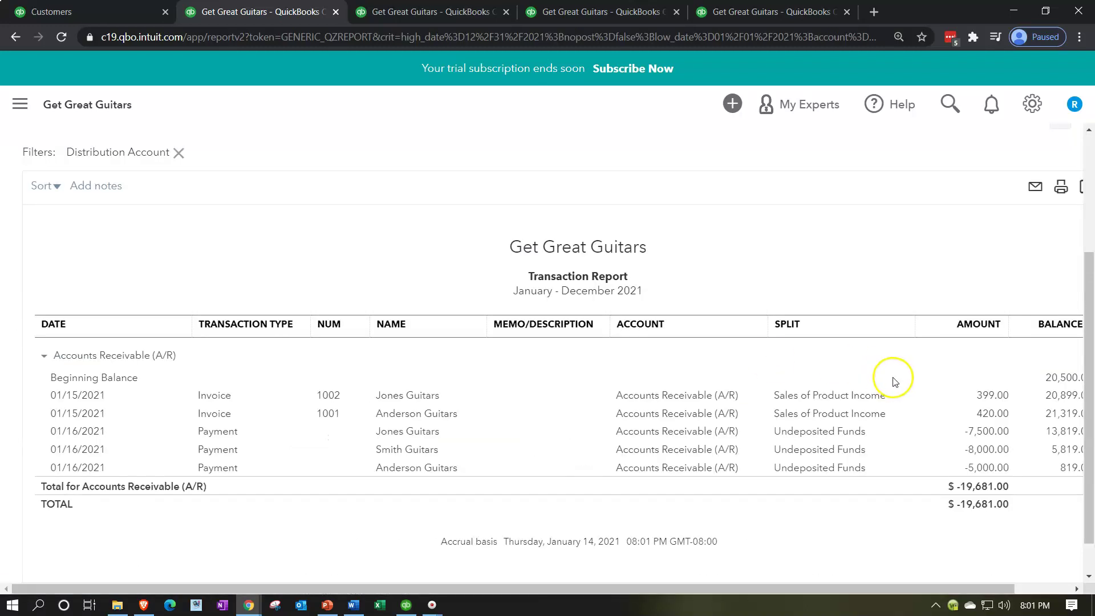
scroll(381, 333, "up", 3)
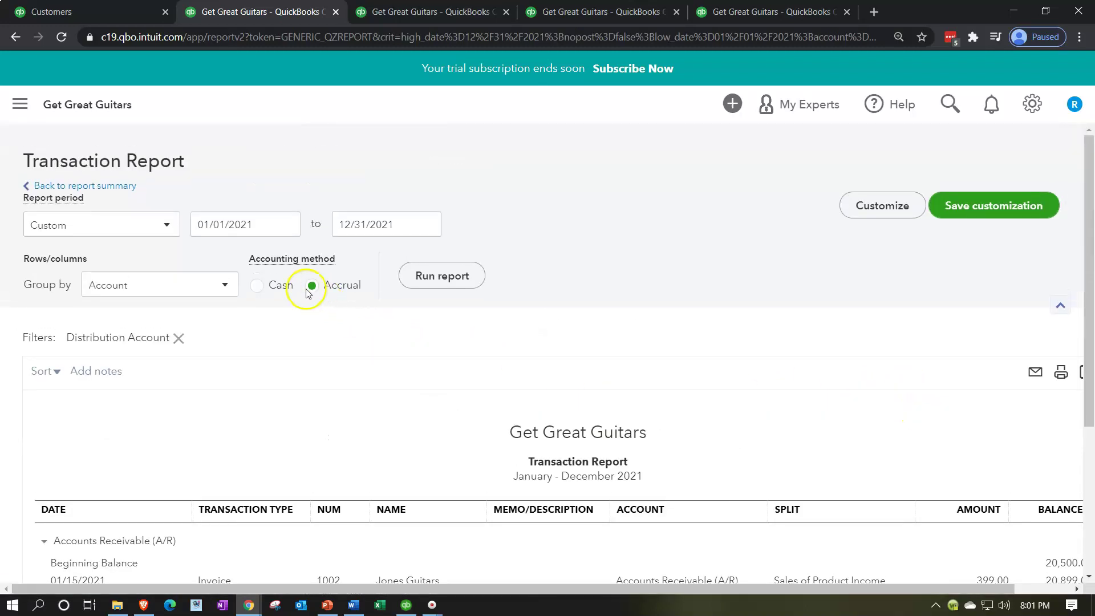
triple_click(261, 227)
left_click(260, 226)
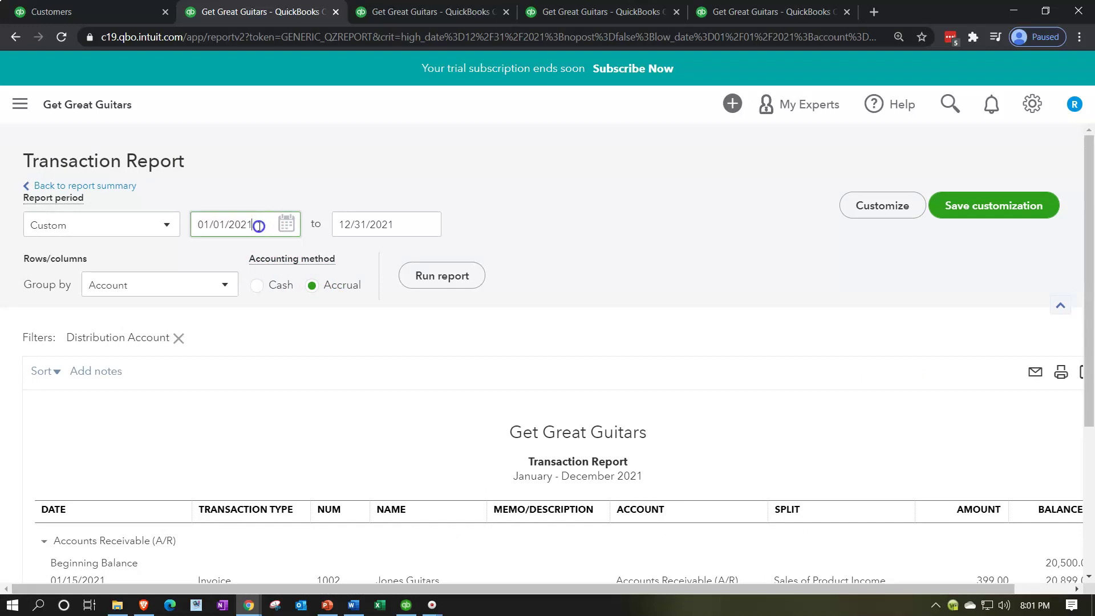
key("BackSpace")
type("0")
key("Tab")
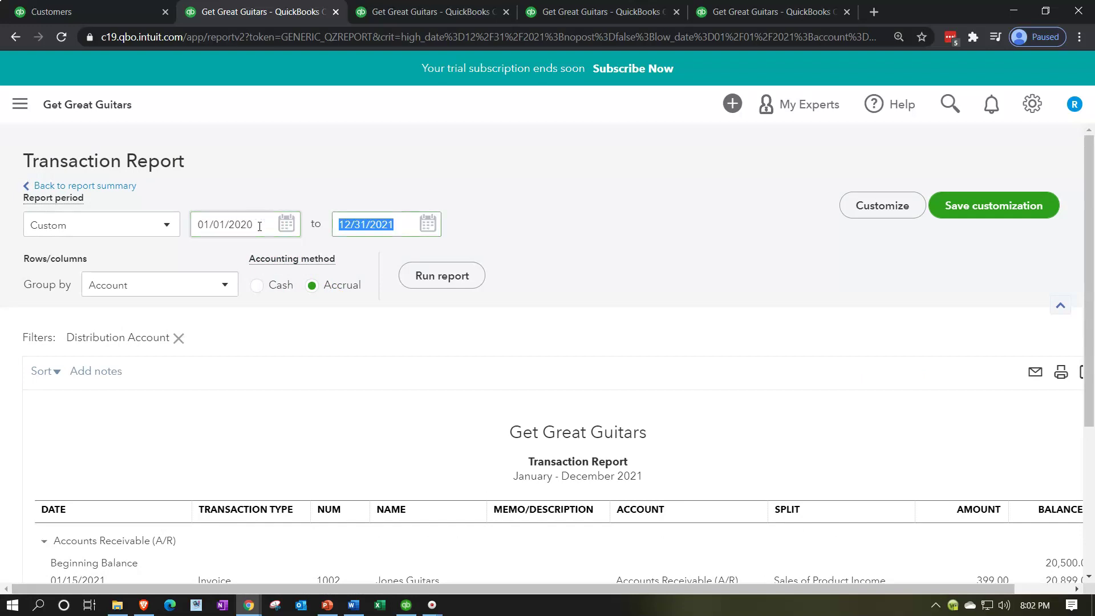
left_click(442, 275)
scroll(467, 346, "down", 3)
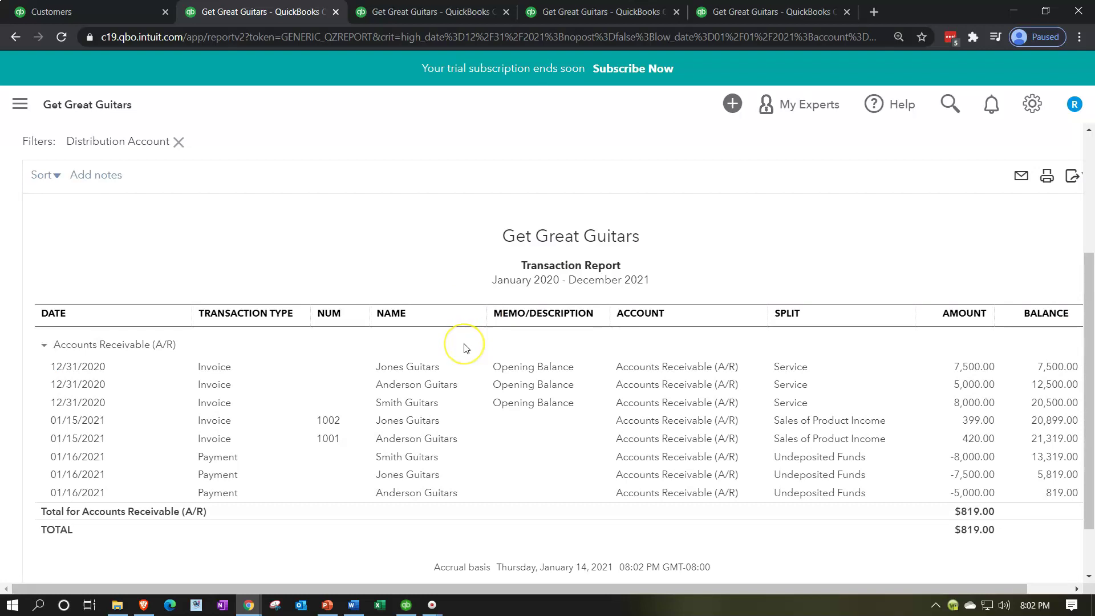
key("ctrl+minus")
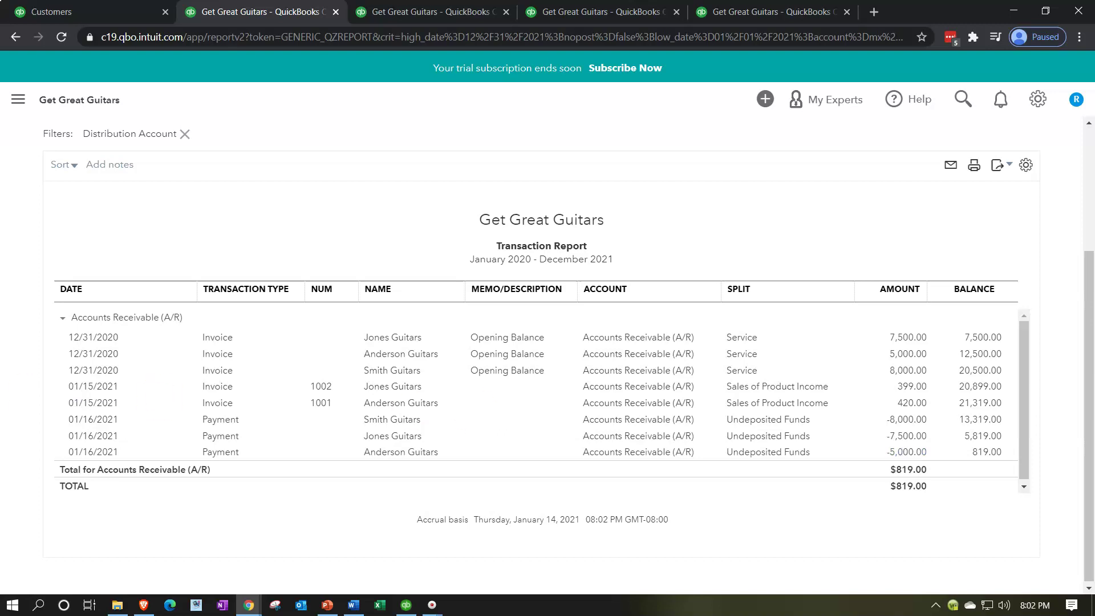
Return to the Balance Sheet summary and check the Accounts Receivable balance.
scroll(29, 368, "up", 3)
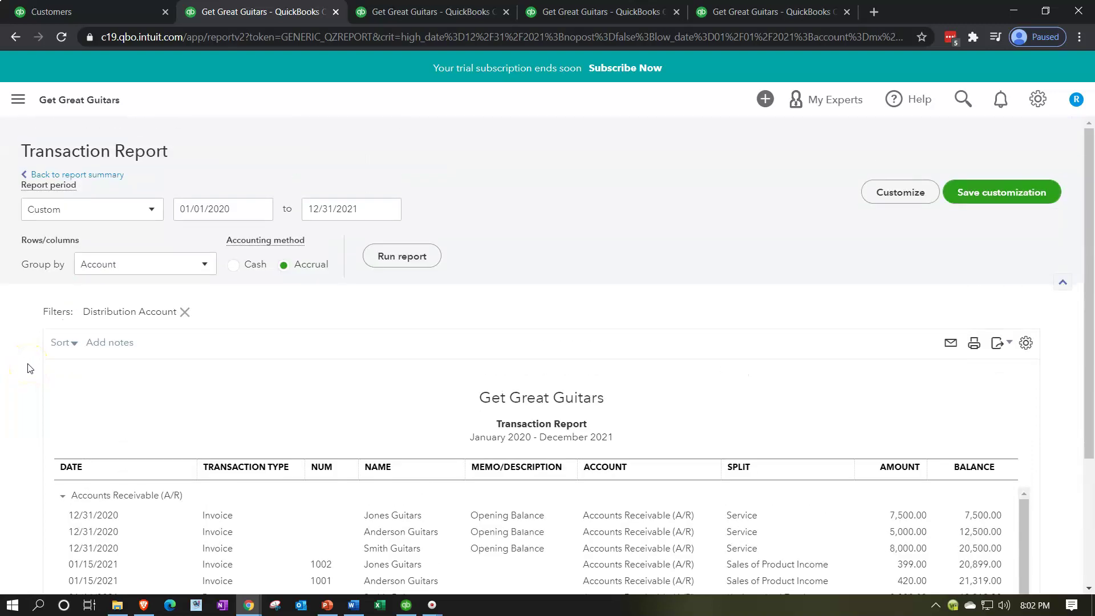
left_click(95, 175)
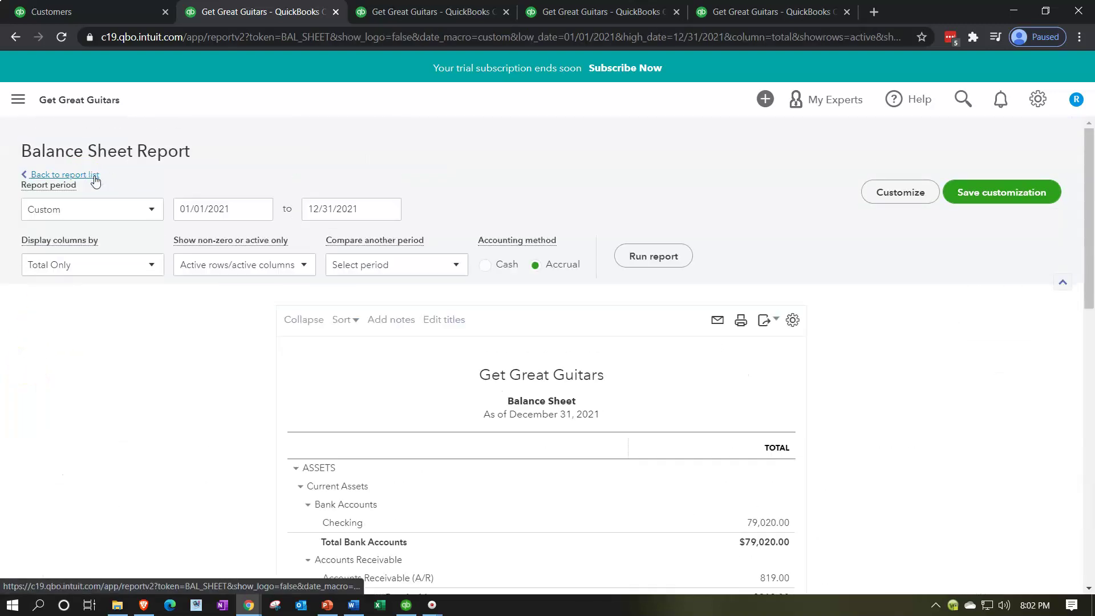
scroll(142, 264, "down", 5)
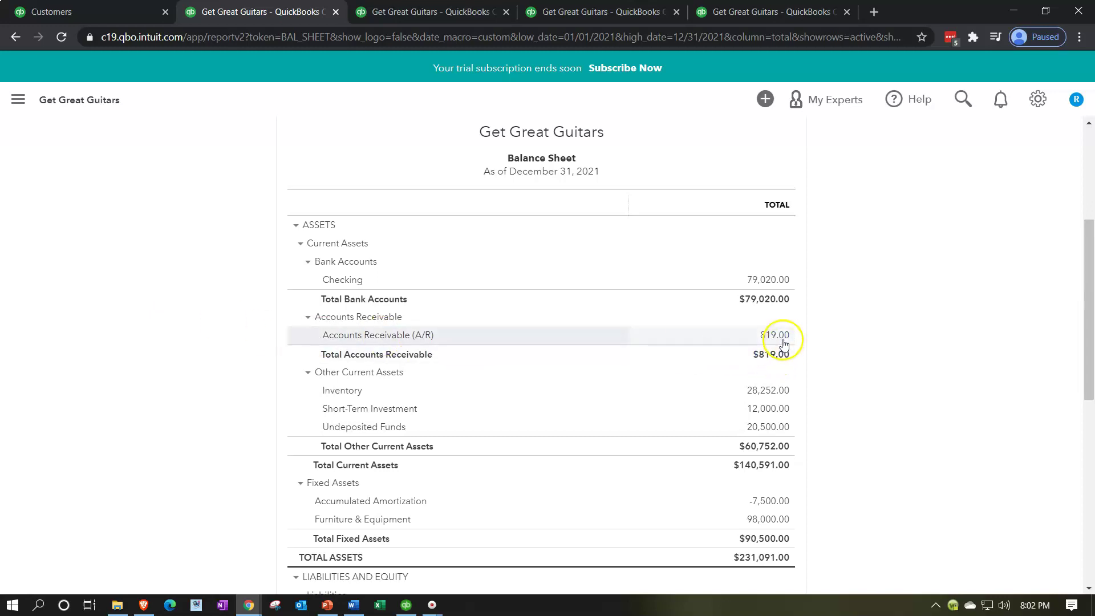
Rerun the Customer Balance Detail report, examine the Smith Guitars lines, and compare the total with Accounts Receivable.
left_click(765, 13)
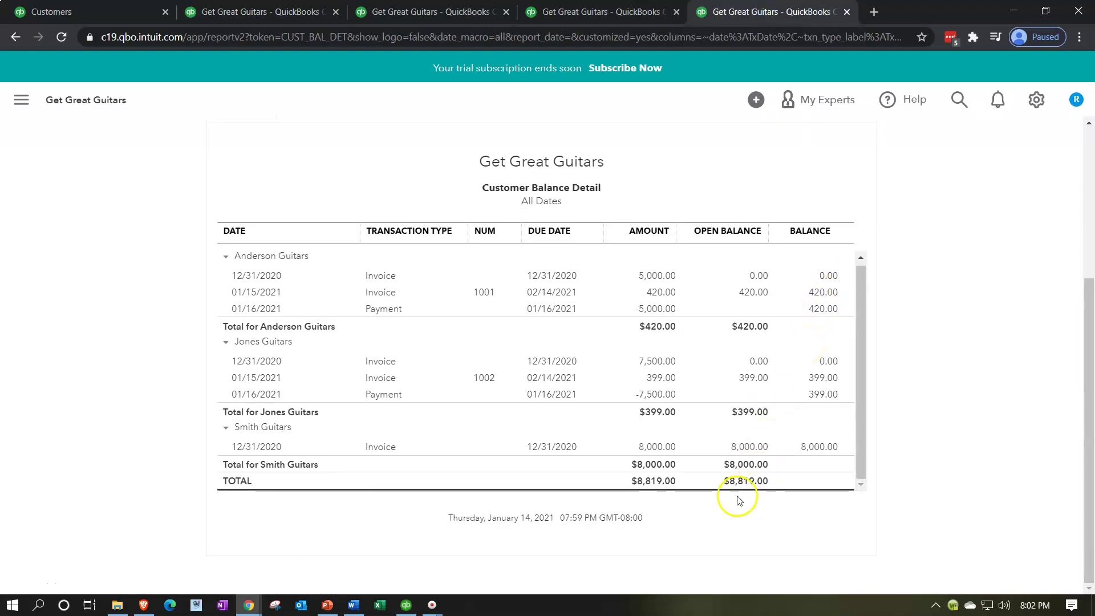
scroll(121, 285, "up", 4)
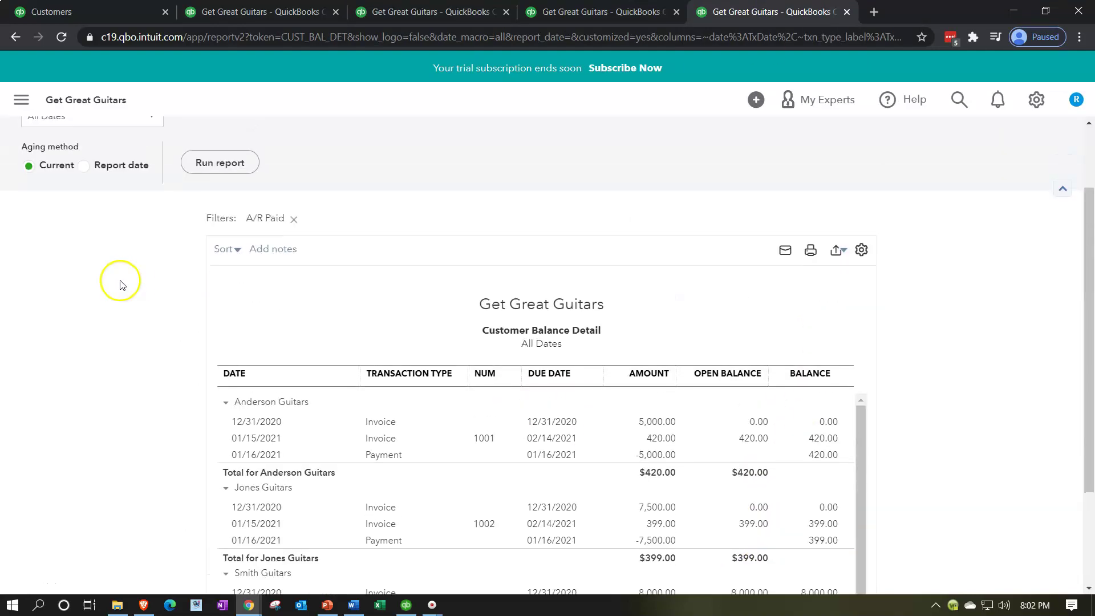
left_click(227, 268)
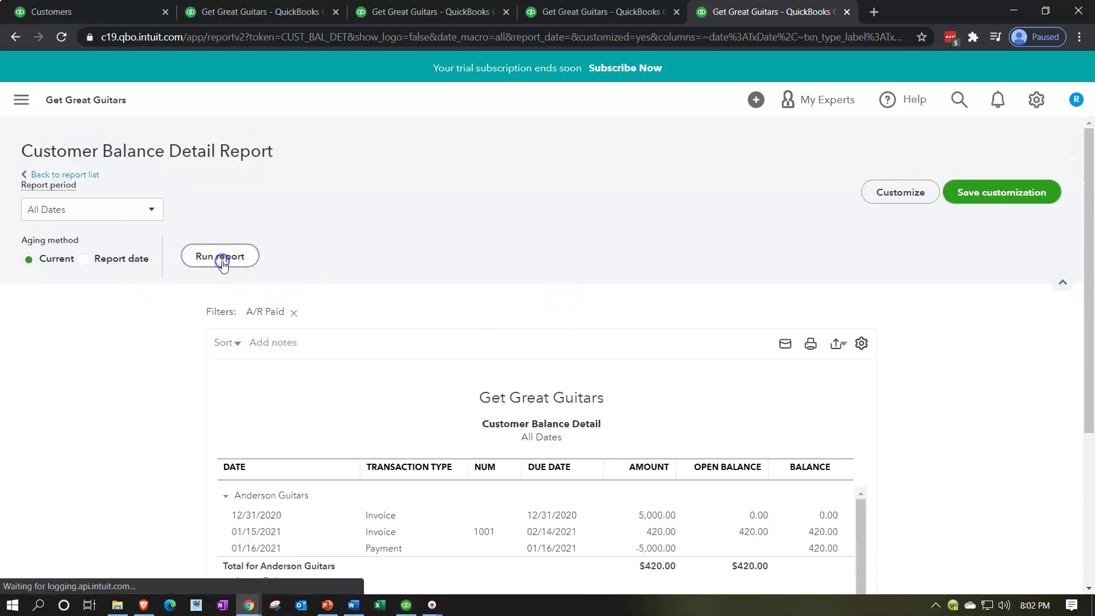
scroll(129, 383, "down", 3)
scroll(129, 381, "down", 2)
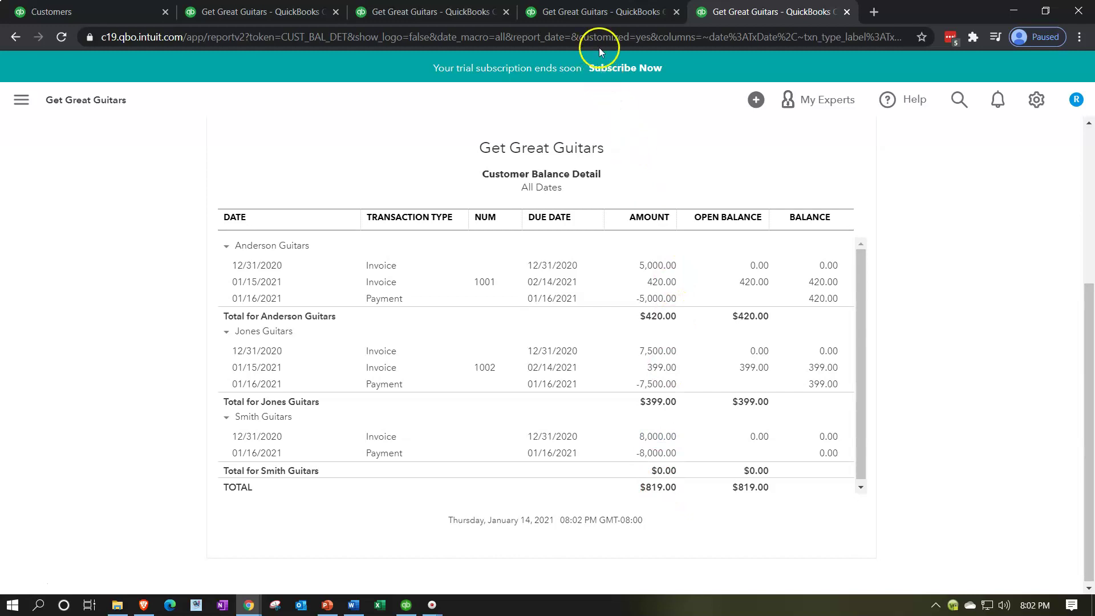
Rerun the Trial Balance and review its Accounts Receivable and Undeposited Funds lines.
left_click(599, 12)
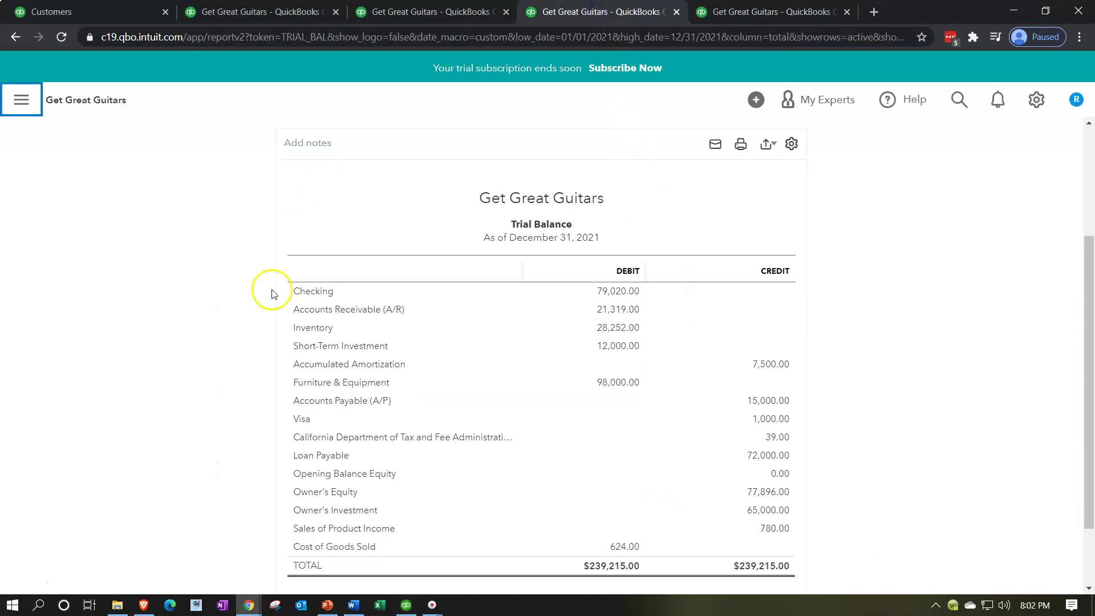
scroll(273, 289, "up", 3)
left_click(494, 223)
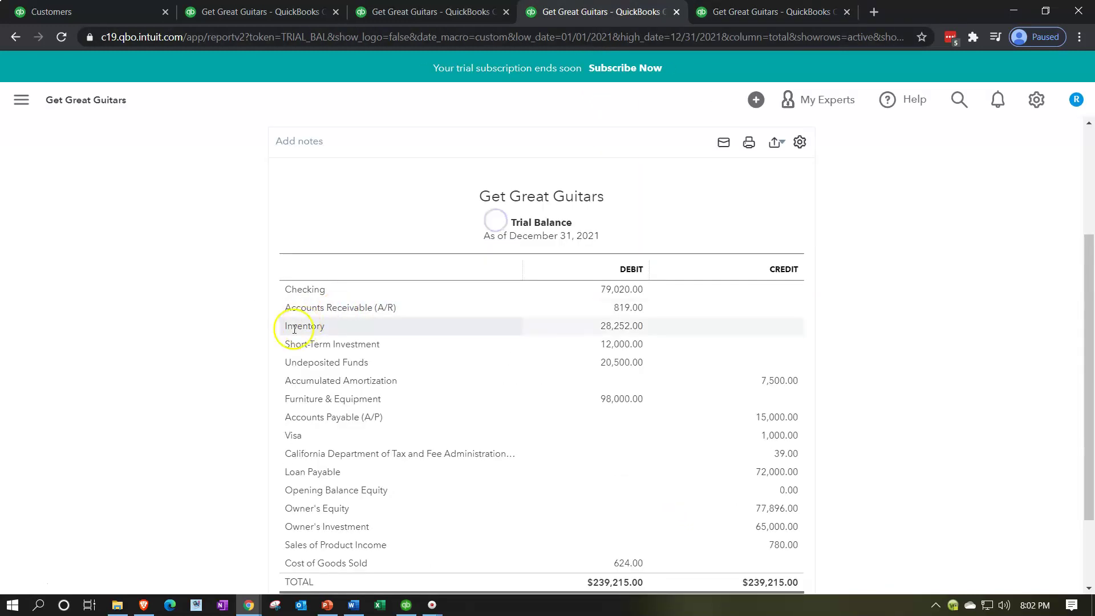
scroll(227, 340, "down", 1)
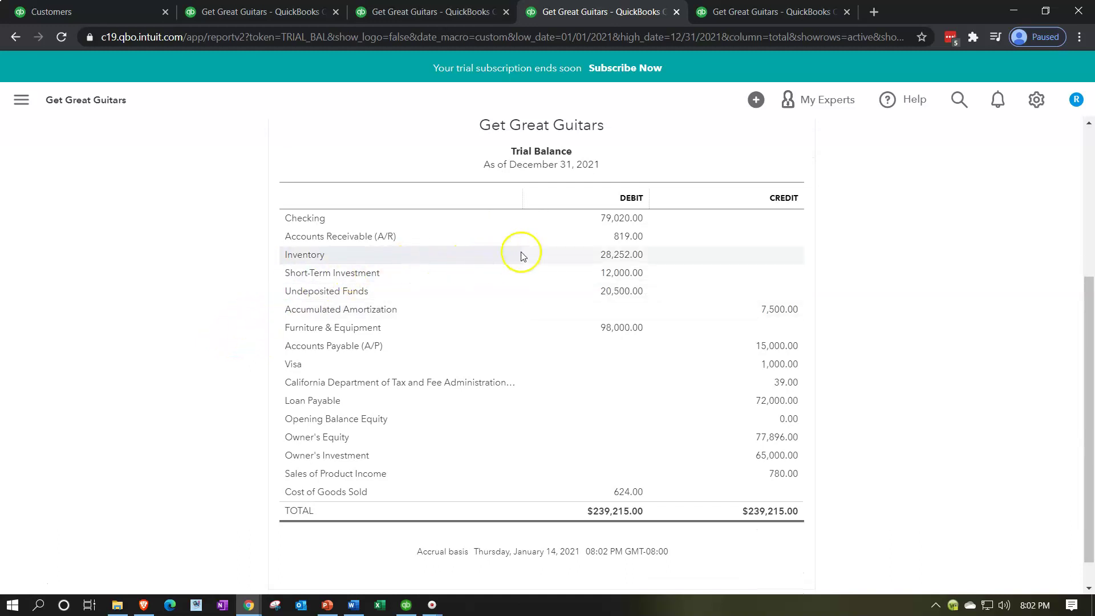
Compare the Accounts Receivable and Undeposited Funds debit balances on the Trial Balance.
left_click(618, 239)
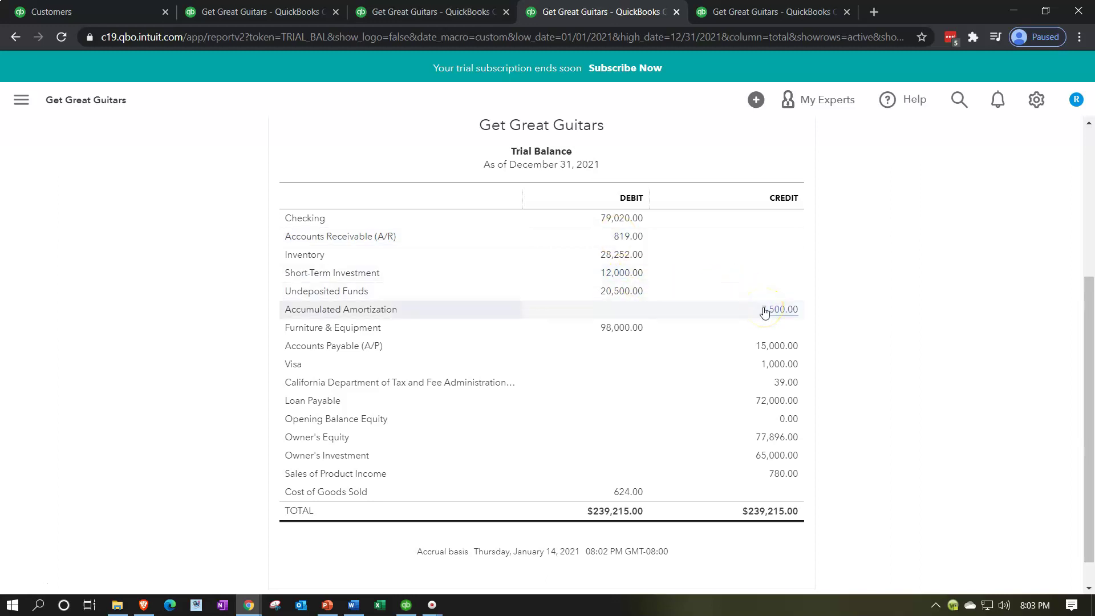
left_click(637, 294)
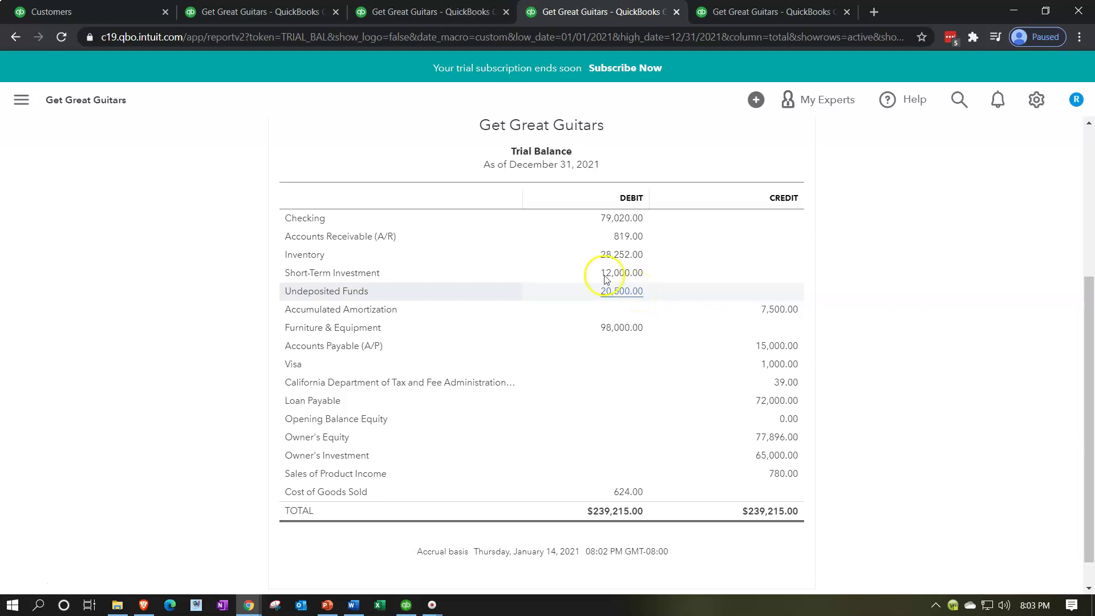
left_click(356, 87)
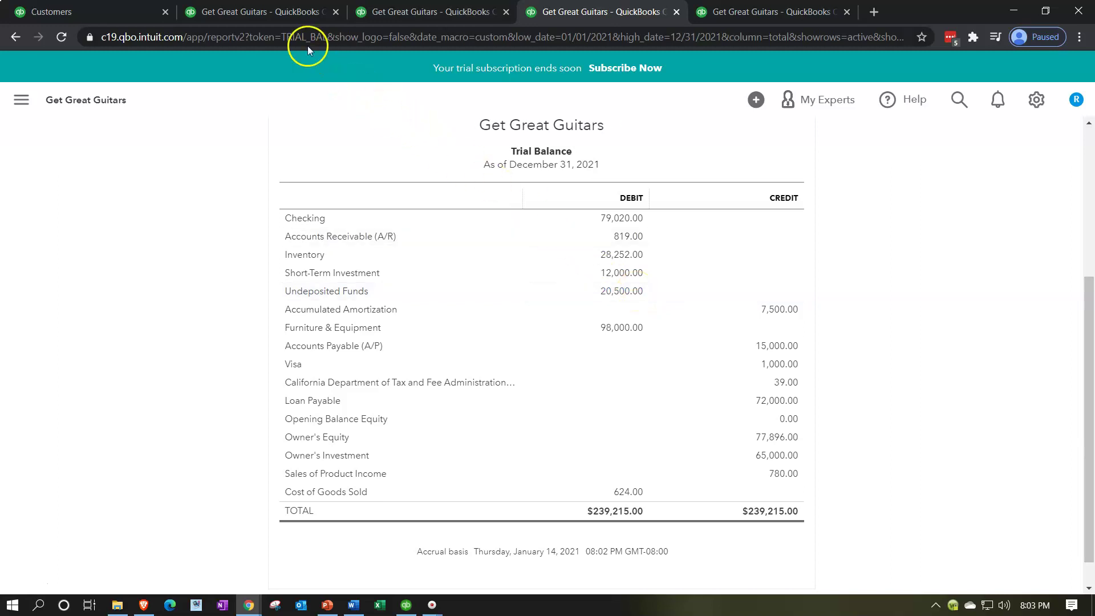
Return to the Balance Sheet and review its current assets, including Undeposited Funds.
left_click(293, 14)
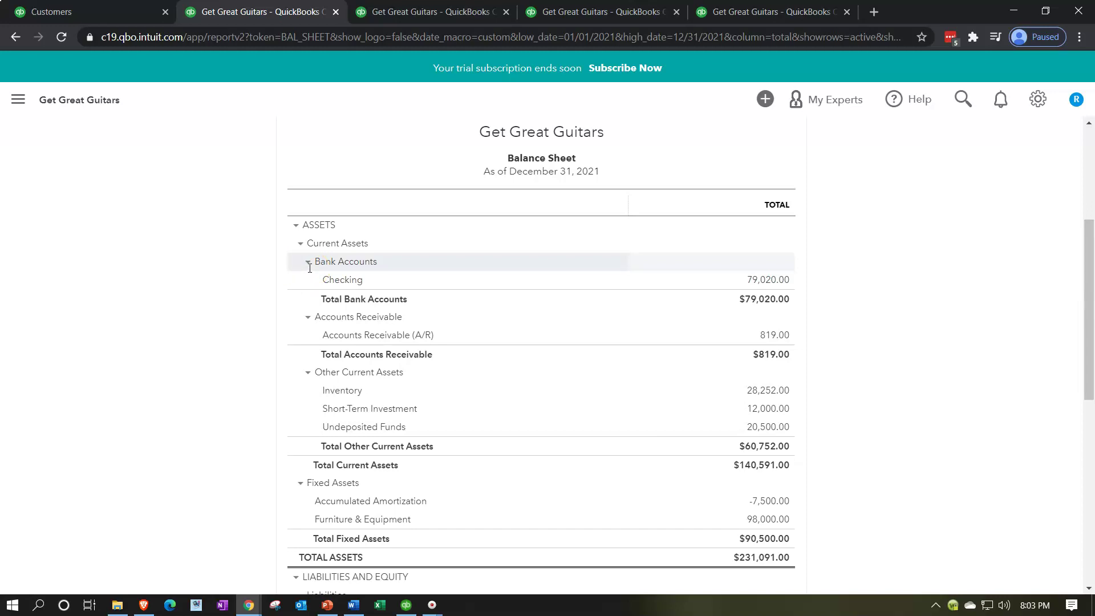
scroll(248, 348, "down", 2)
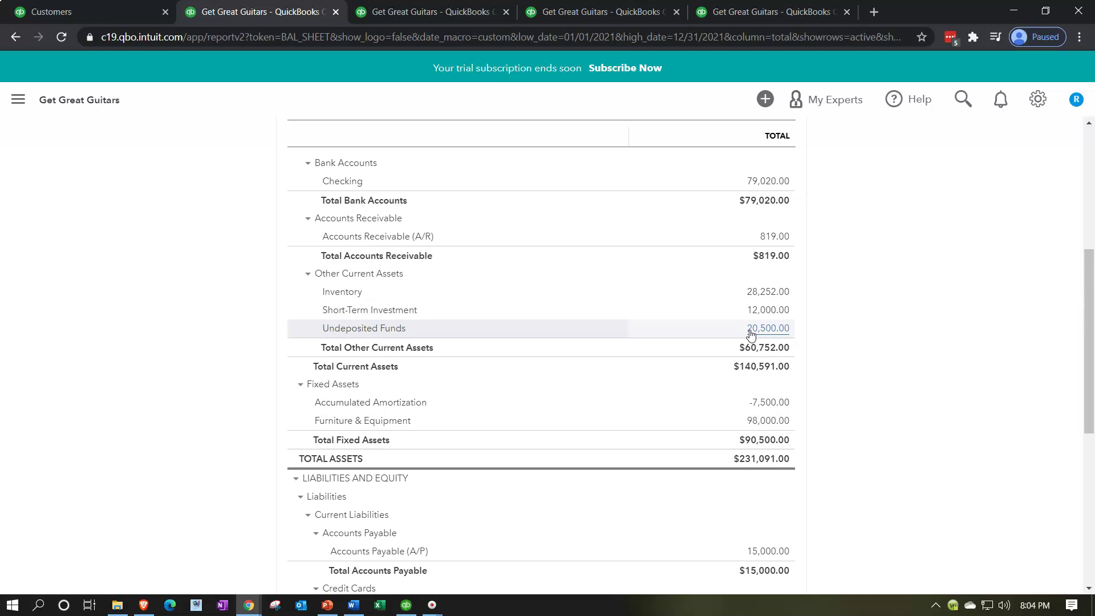
left_click(228, 178)
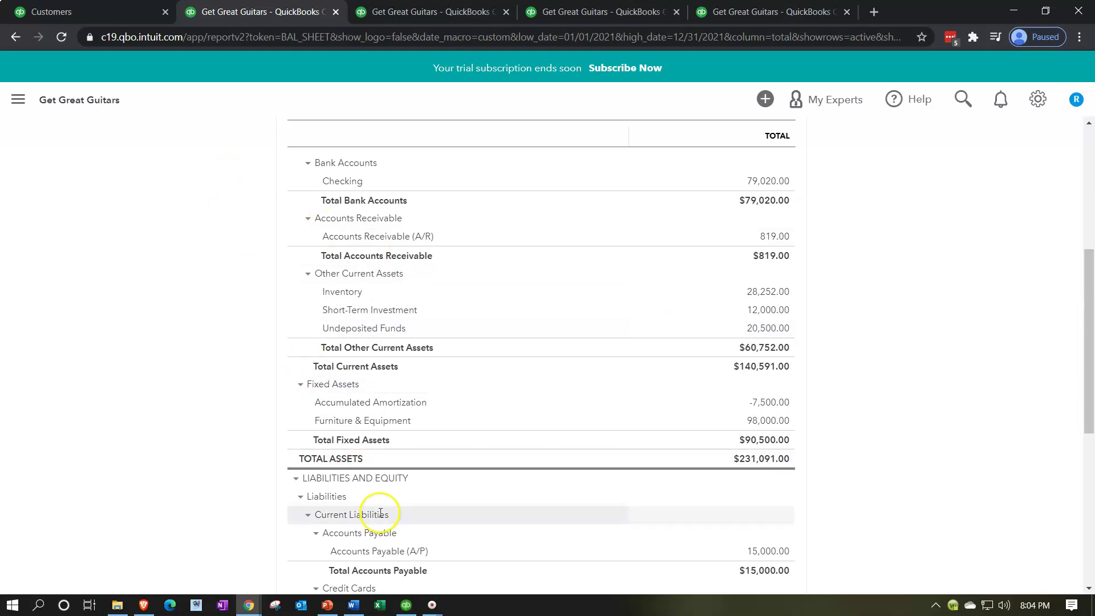
Switch to QuickBooks Desktop to view the customer payment and deposit workflow on its home page.
left_click(406, 606)
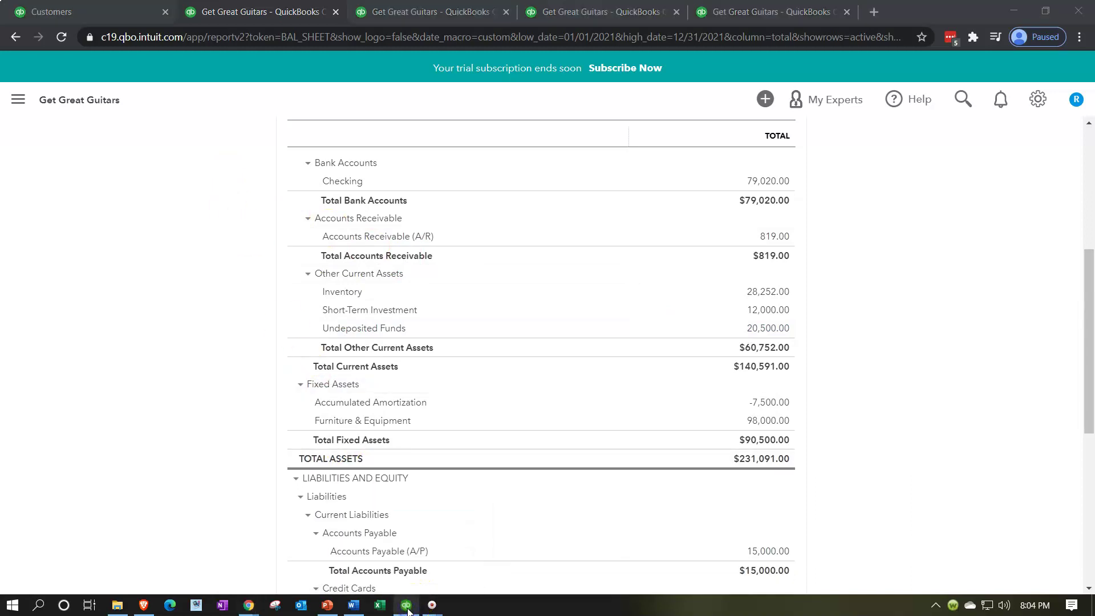
left_click(407, 606)
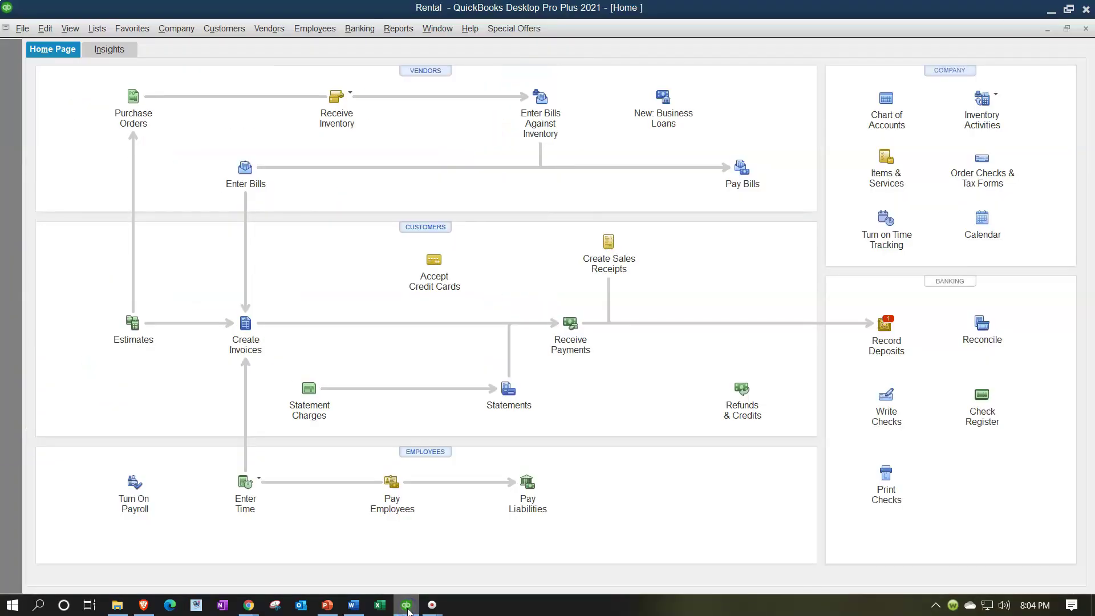